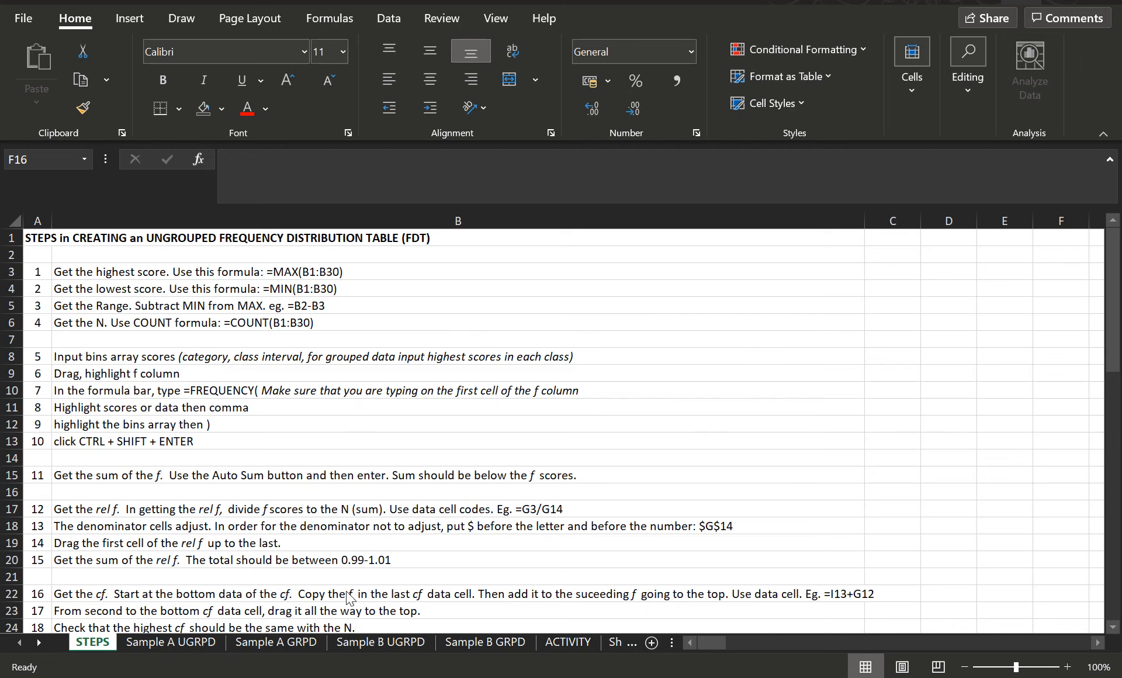
Step: Open the Sample A UGRPD sheet and enter =MAX(A2:A19) in D2 beside MAX
{"action": "left_click", "coordinate": [182, 643]}
{"action": "left_click", "coordinate": [181, 643]}
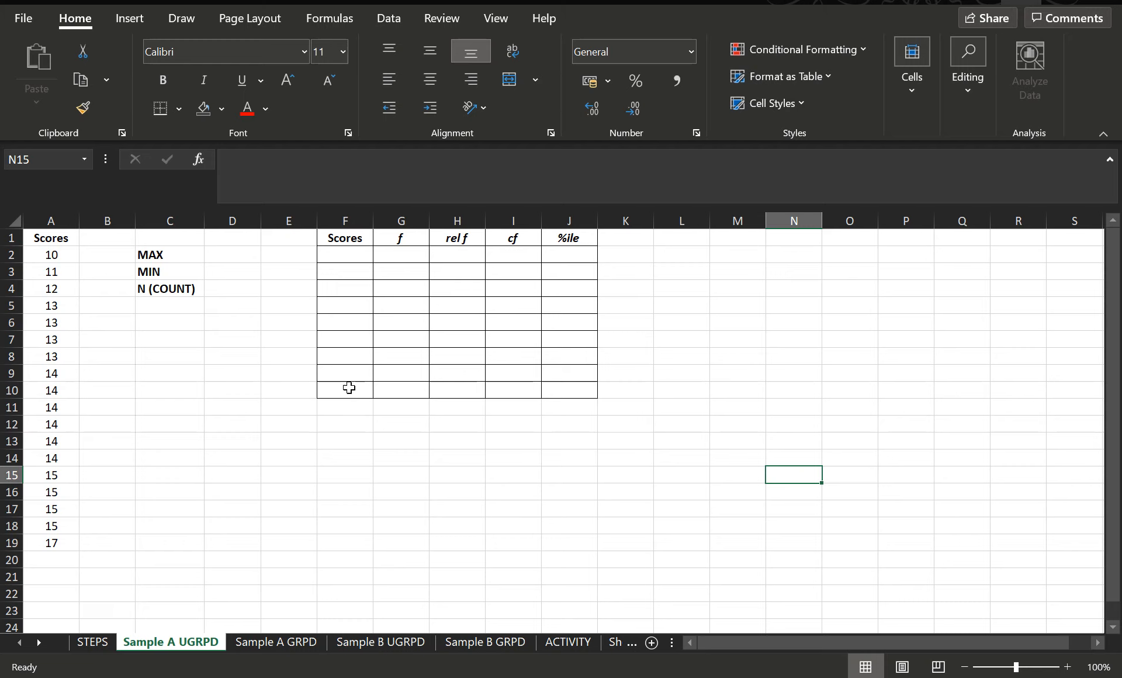
{"action": "left_click", "coordinate": [232, 252]}
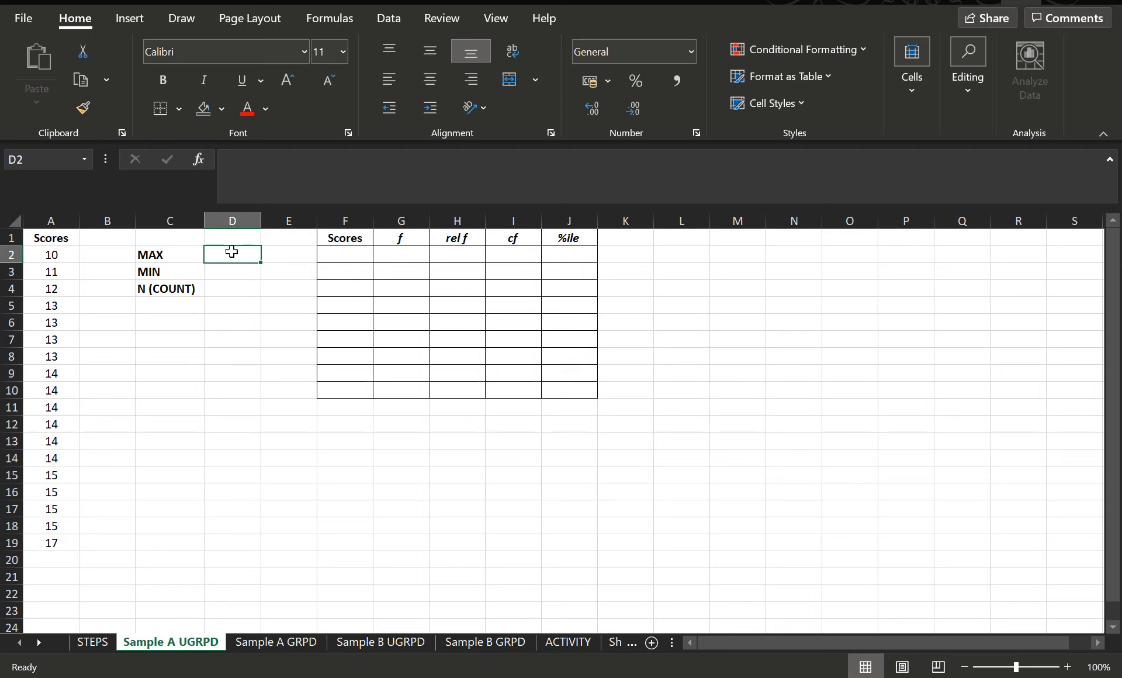
{"action": "type", "text": "="}
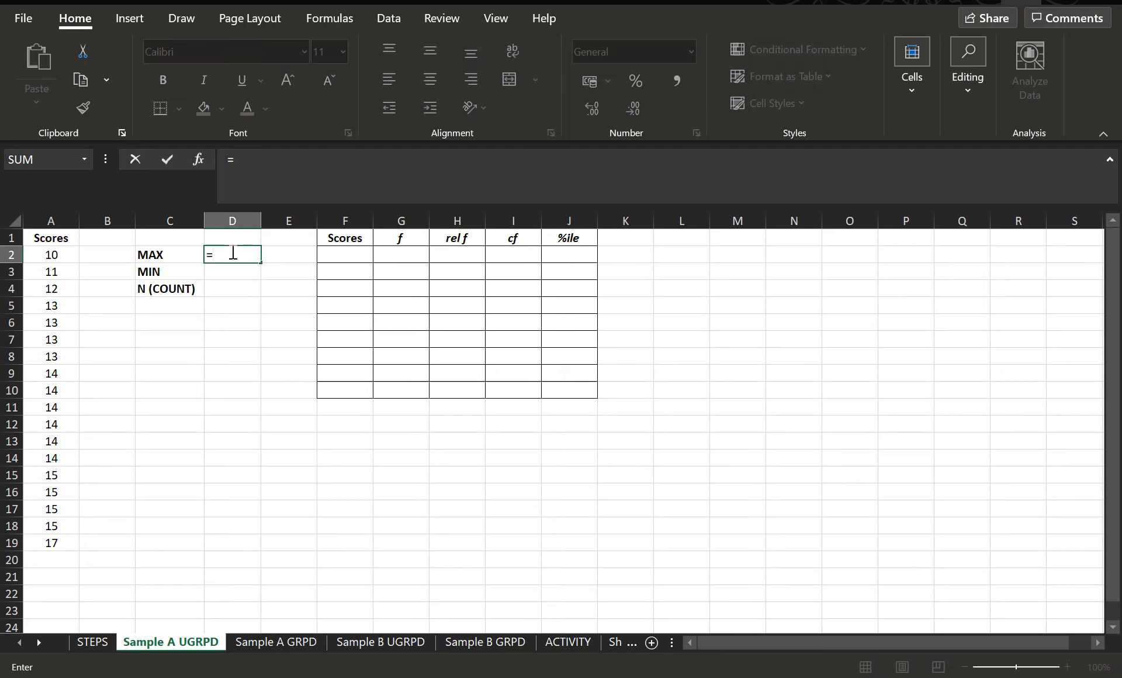
{"action": "type", "text": "MAX"}
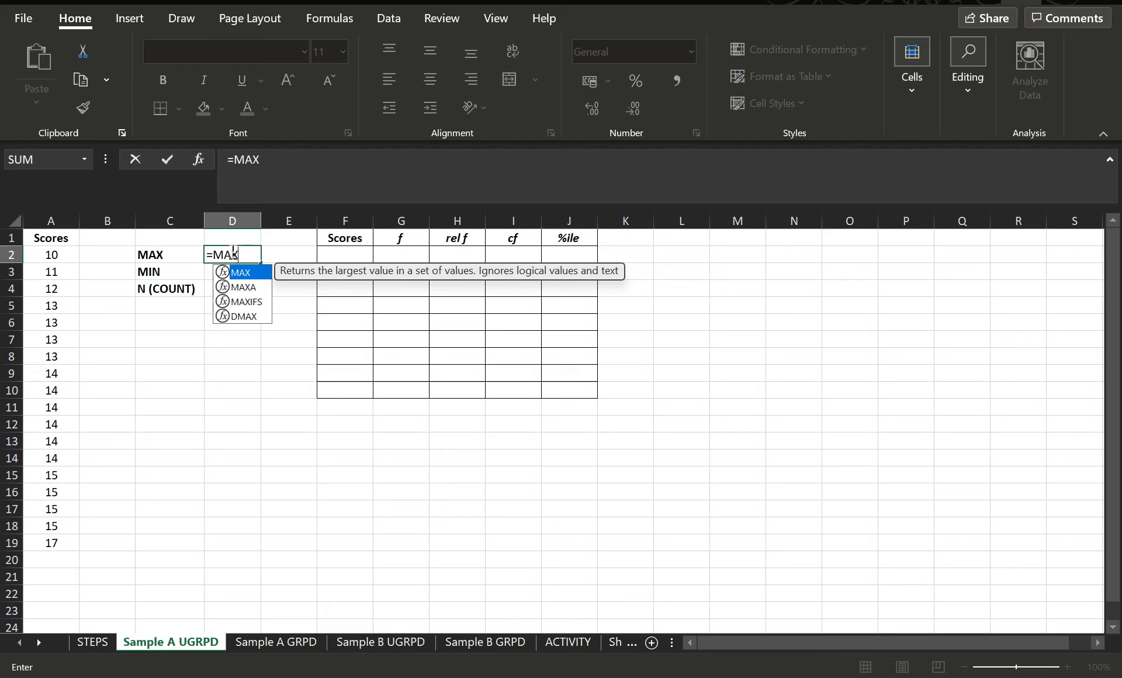
{"action": "type", "text": "("}
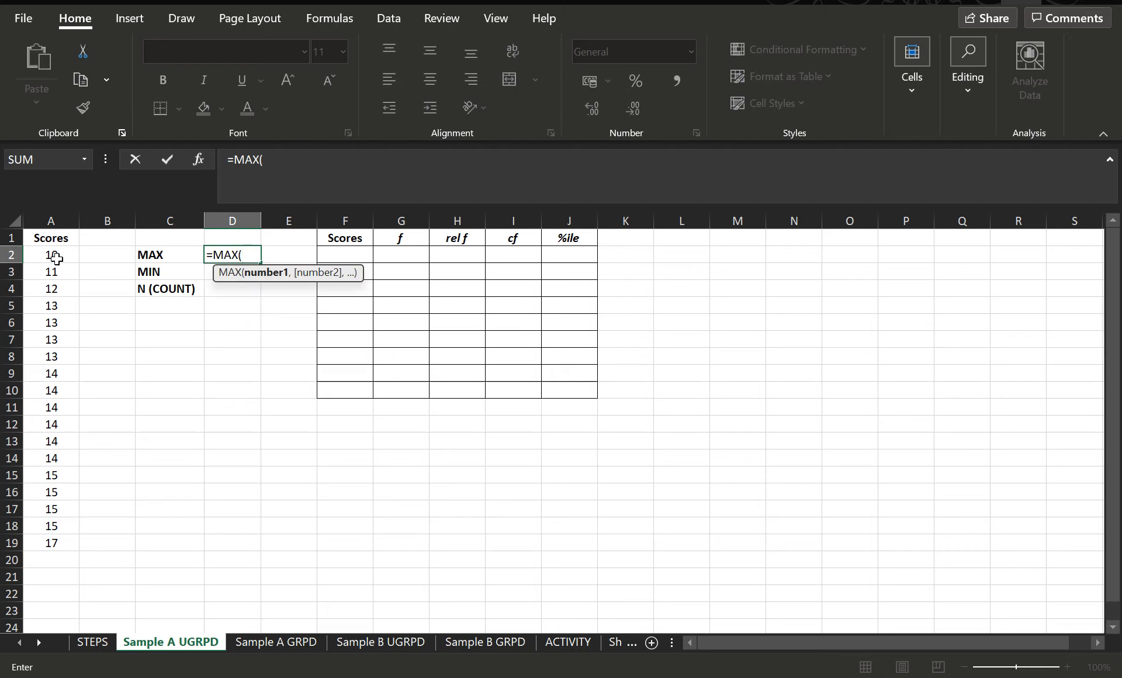
{"action": "left_click_drag", "start_coordinate": [56, 258], "coordinate": [56, 539]}
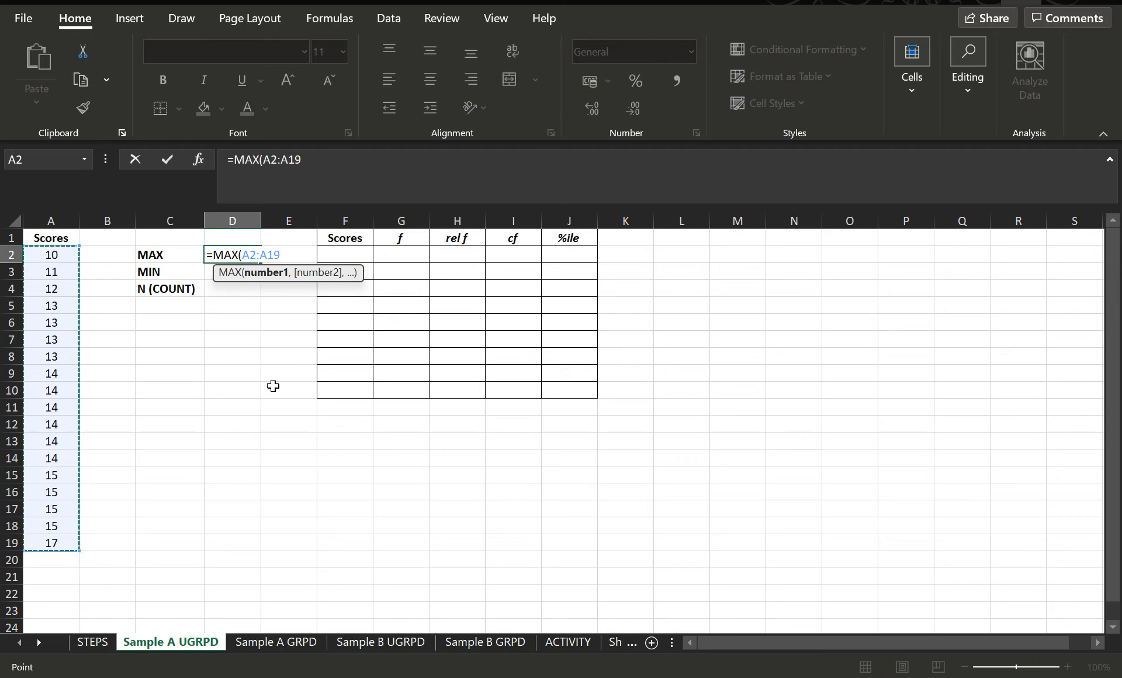
{"action": "type", "text": ")"}
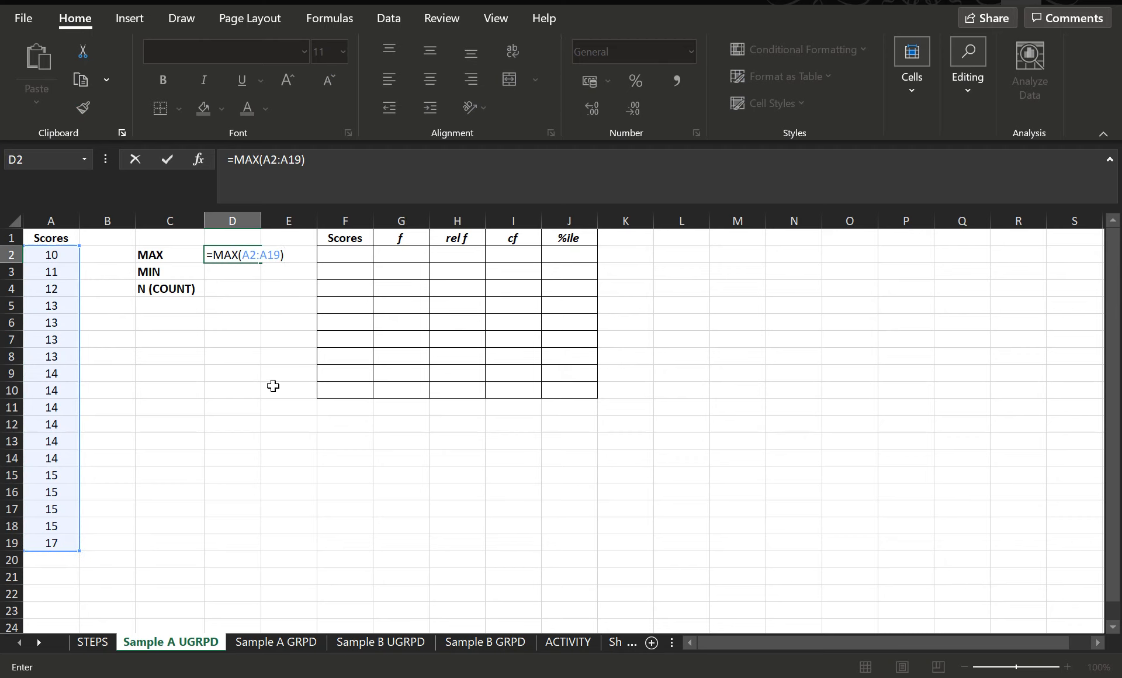
{"action": "key", "text": "Return"}
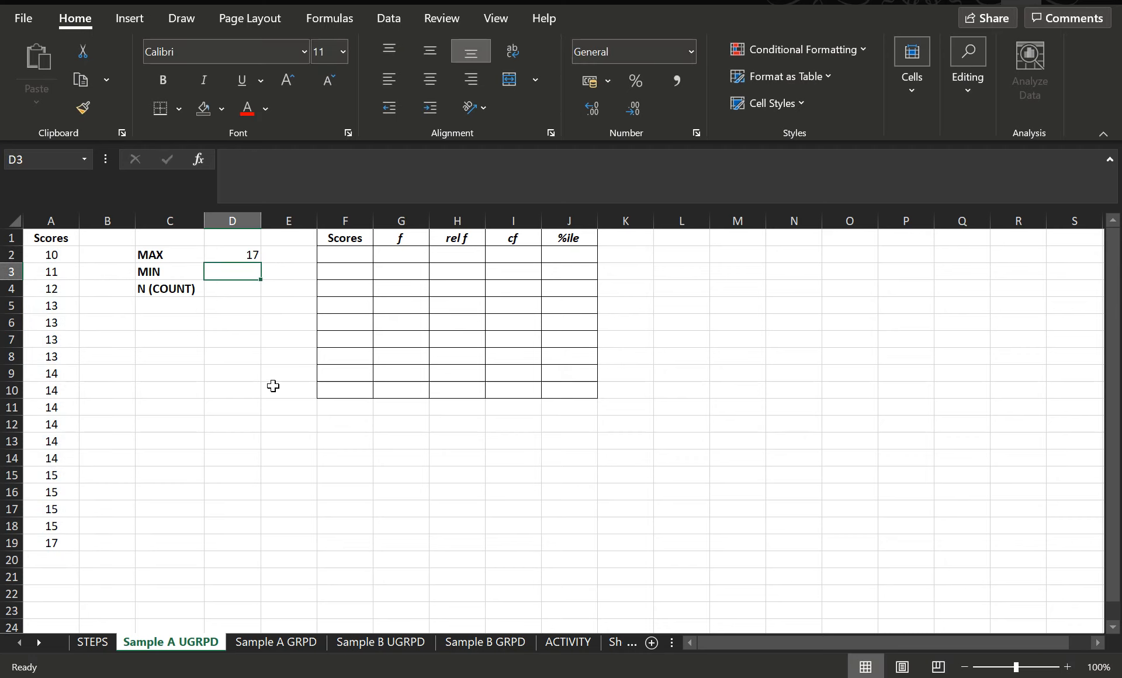
Step: Enter =MIN(A2:A19) in D3 beside MIN
{"action": "left_click", "coordinate": [234, 254]}
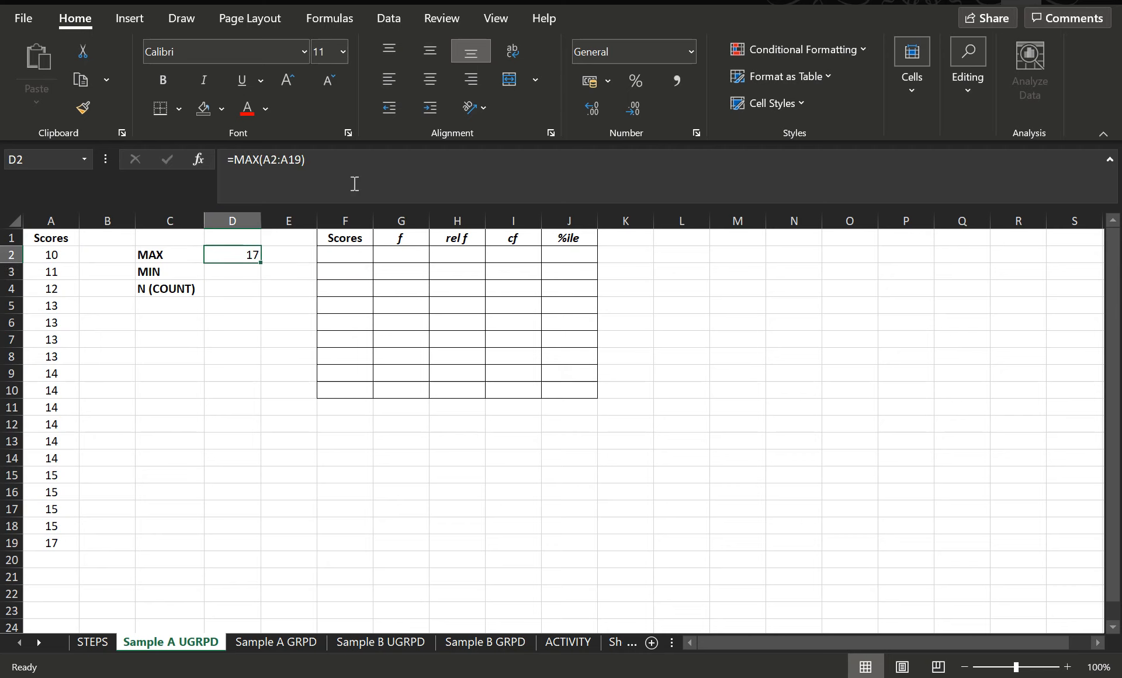
{"action": "left_click", "coordinate": [232, 272]}
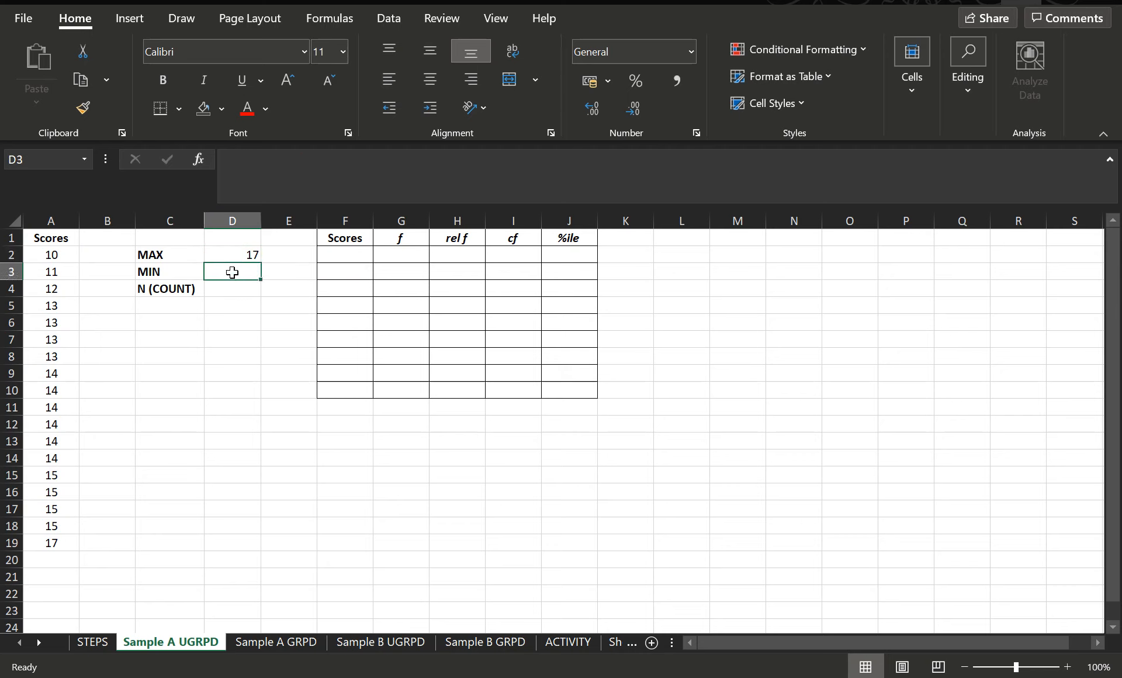
{"action": "type", "text": "="}
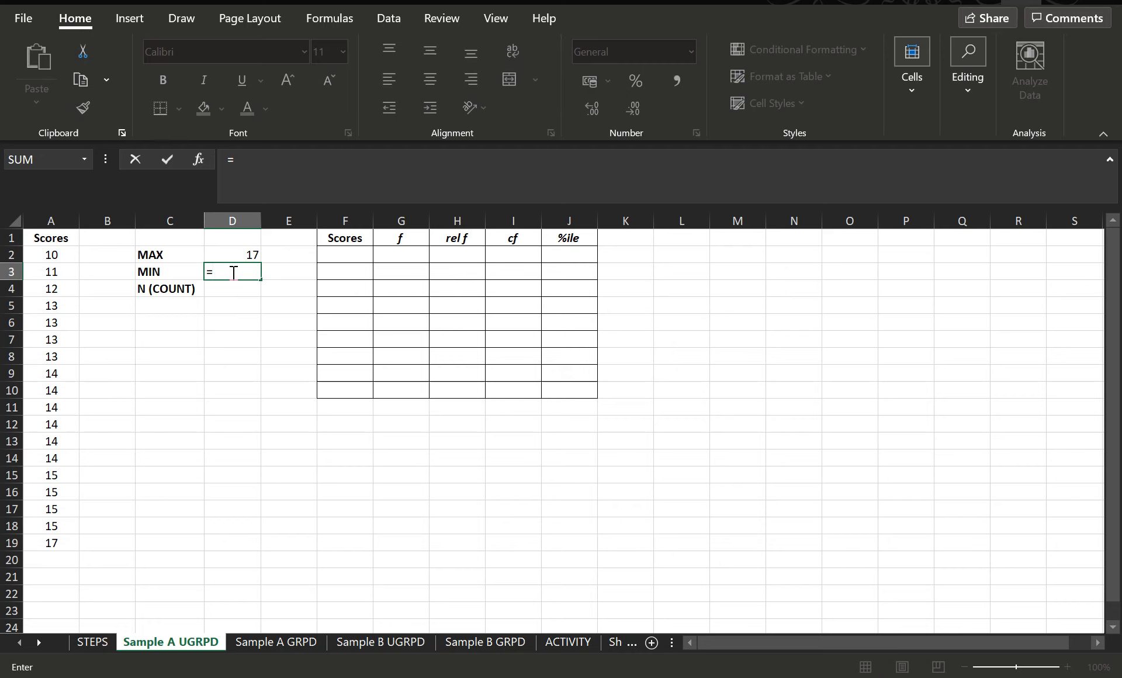
{"action": "type", "text": "MIN("}
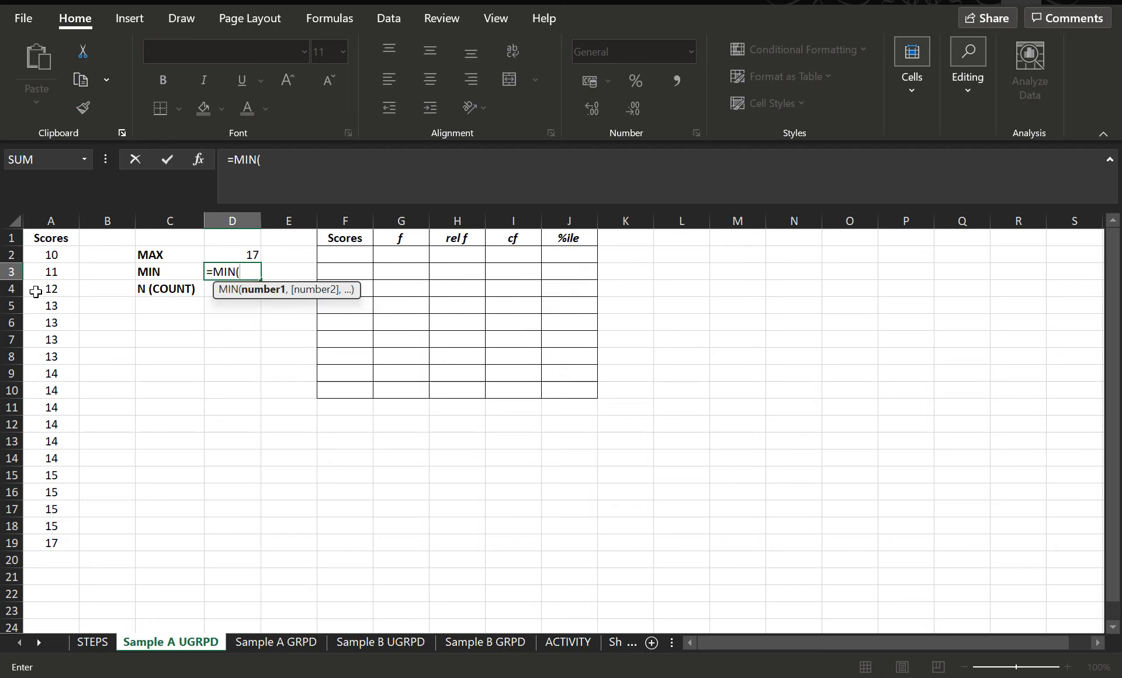
{"action": "left_click_drag", "start_coordinate": [55, 255], "coordinate": [49, 543]}
{"action": "type", "text": ")"}
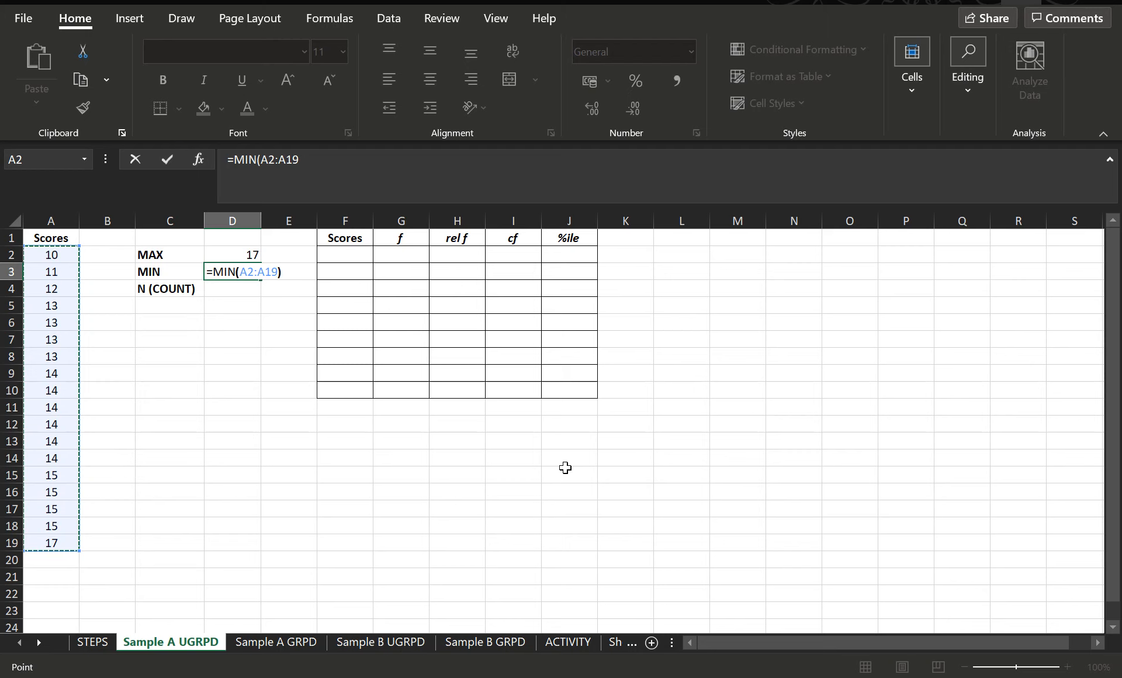
{"action": "key", "text": "Return"}
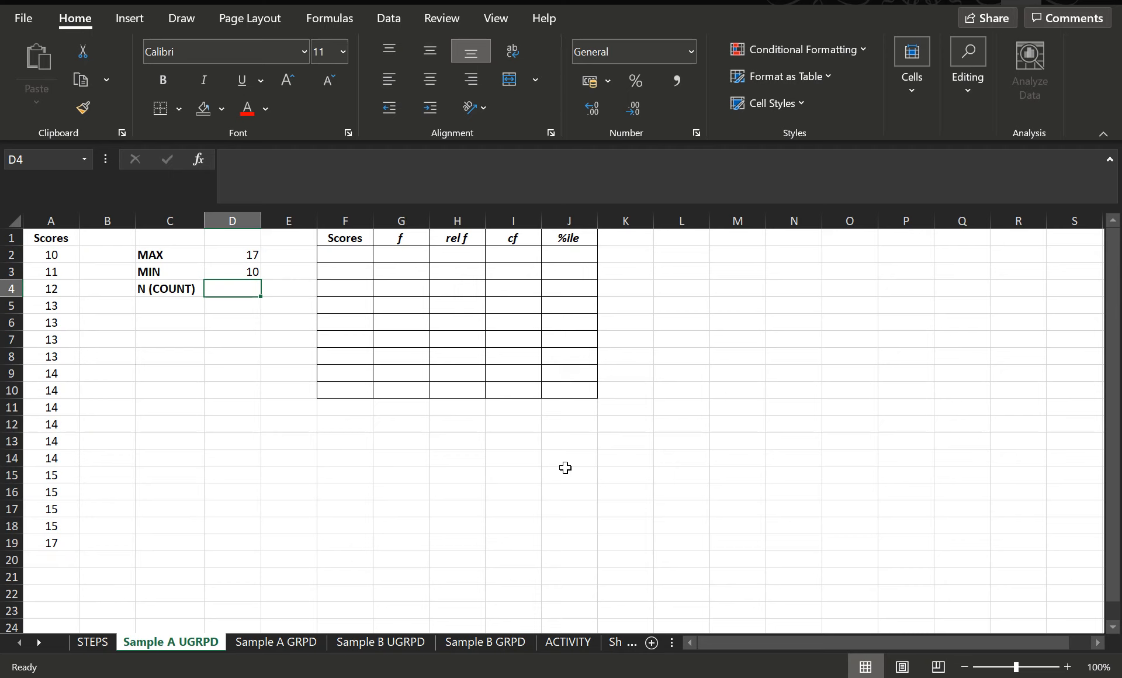
Step: Enter =COUNT(A2:A19) in D4 beside N (COUNT)
{"action": "type", "text": "="}
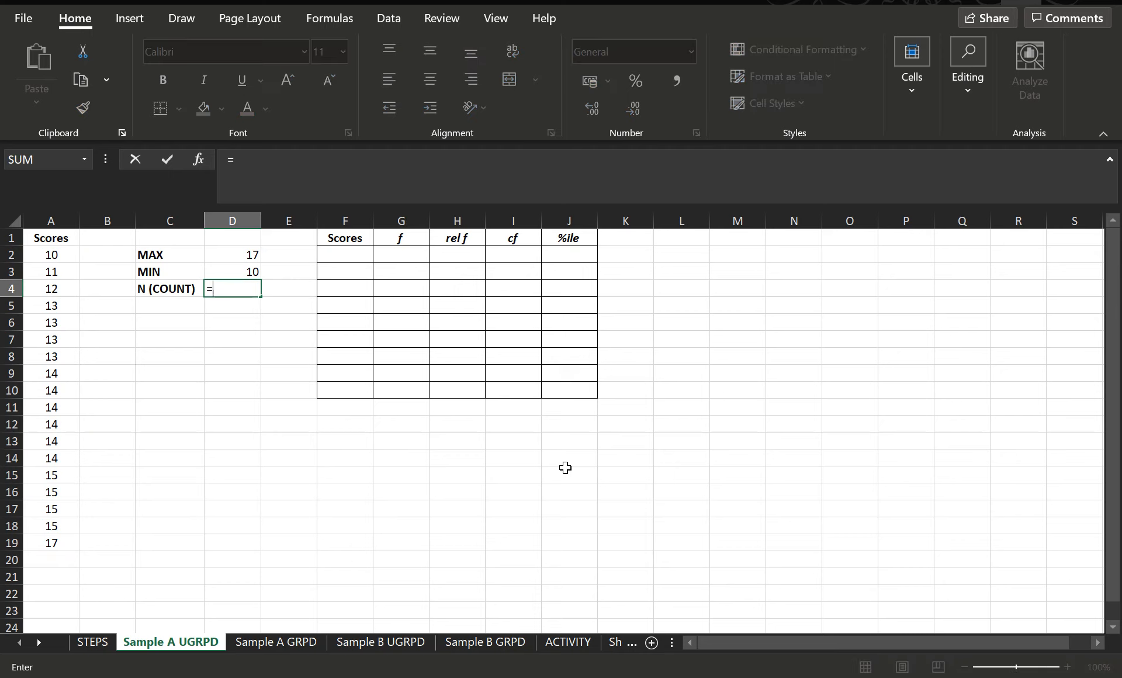
{"action": "type", "text": "COUNT("}
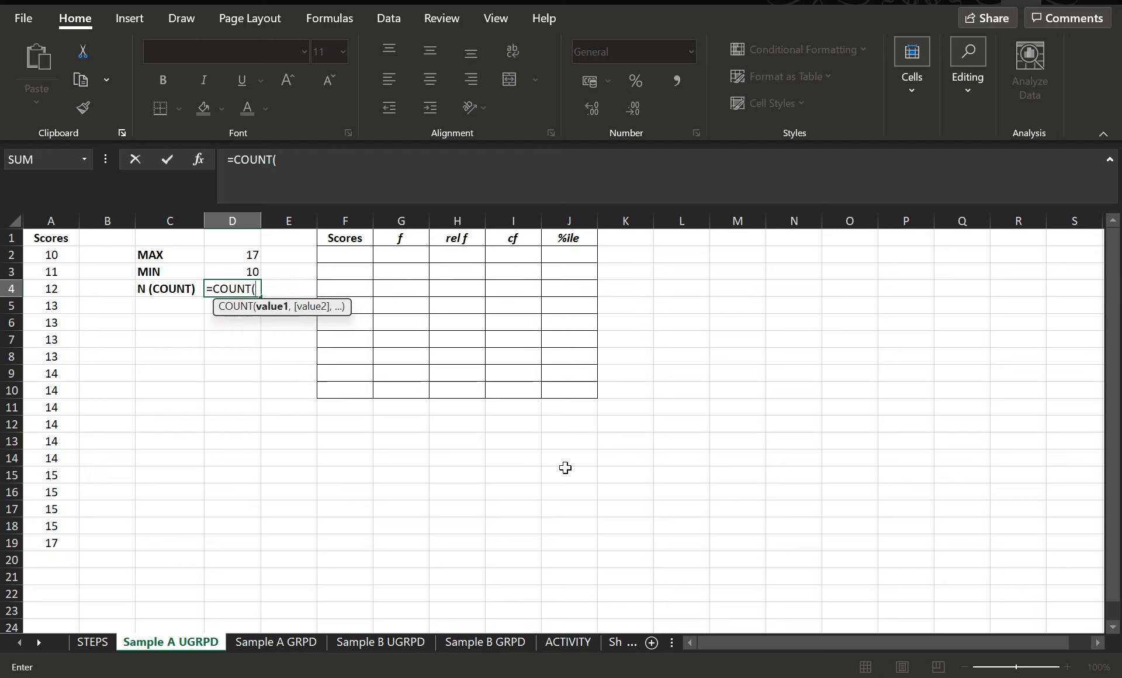
{"action": "left_click_drag", "start_coordinate": [52, 254], "coordinate": [24, 542]}
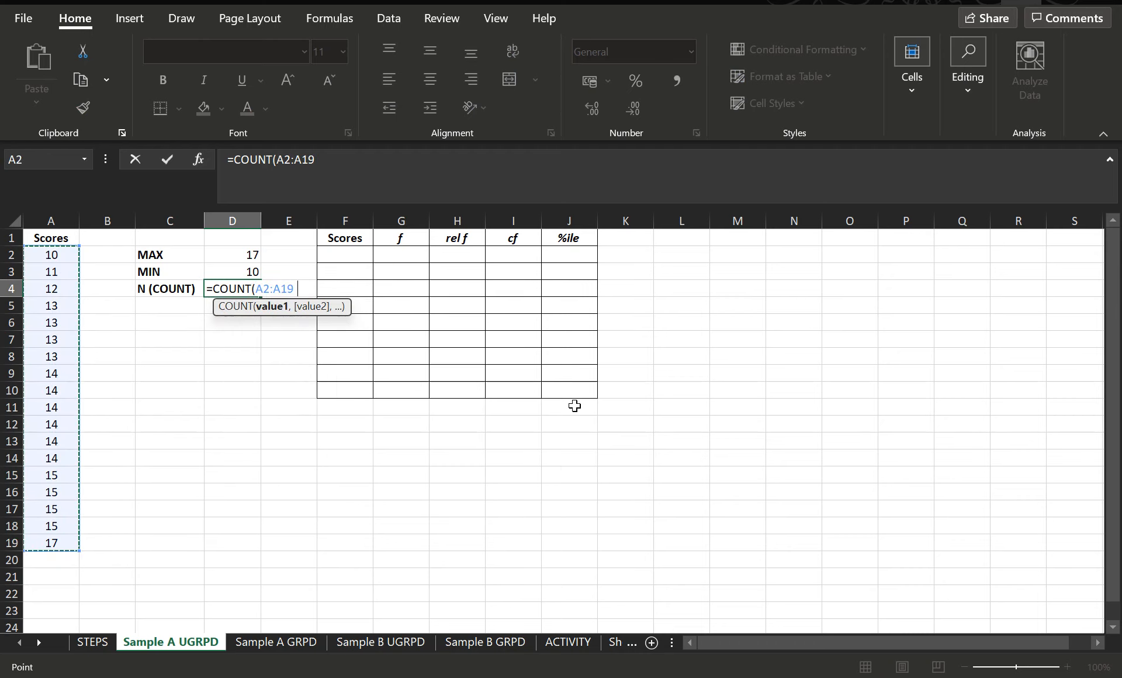
{"action": "type", "text": ")"}
{"action": "key", "text": "Return"}
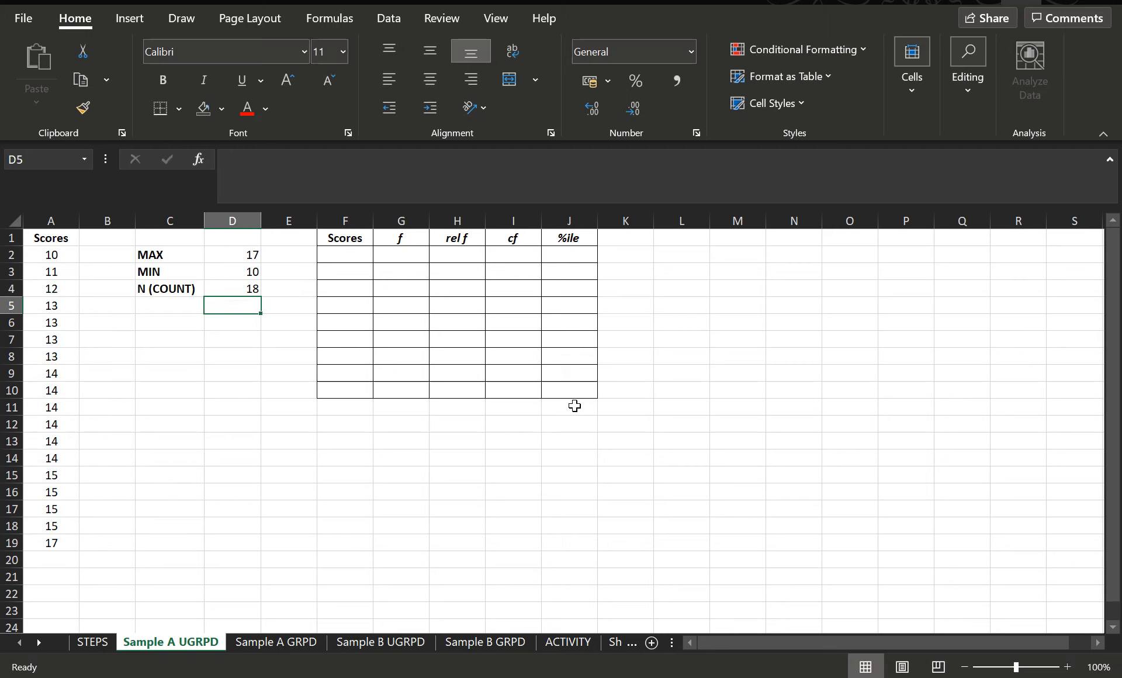
Step: Enter the scores 17, 16 and 15 in F2 to F4 of the Scores column
{"action": "left_click", "coordinate": [353, 260]}
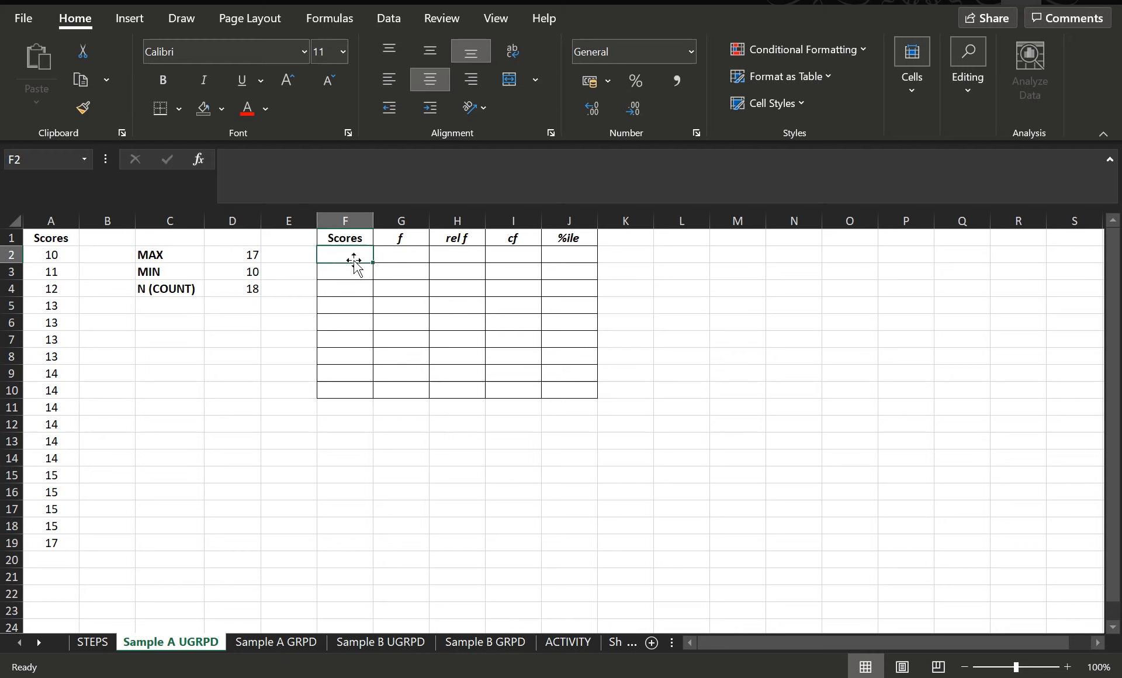
{"action": "type", "text": "17"}
{"action": "key", "text": "Return"}
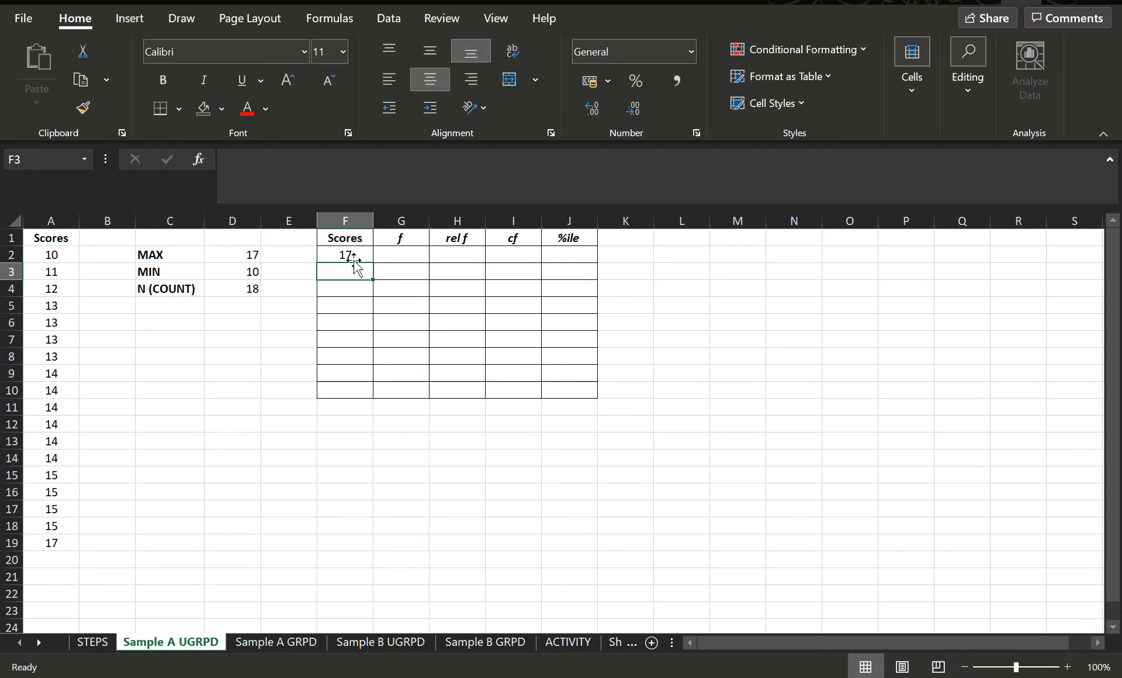
{"action": "type", "text": "16"}
{"action": "key", "text": "Return"}
{"action": "type", "text": "15"}
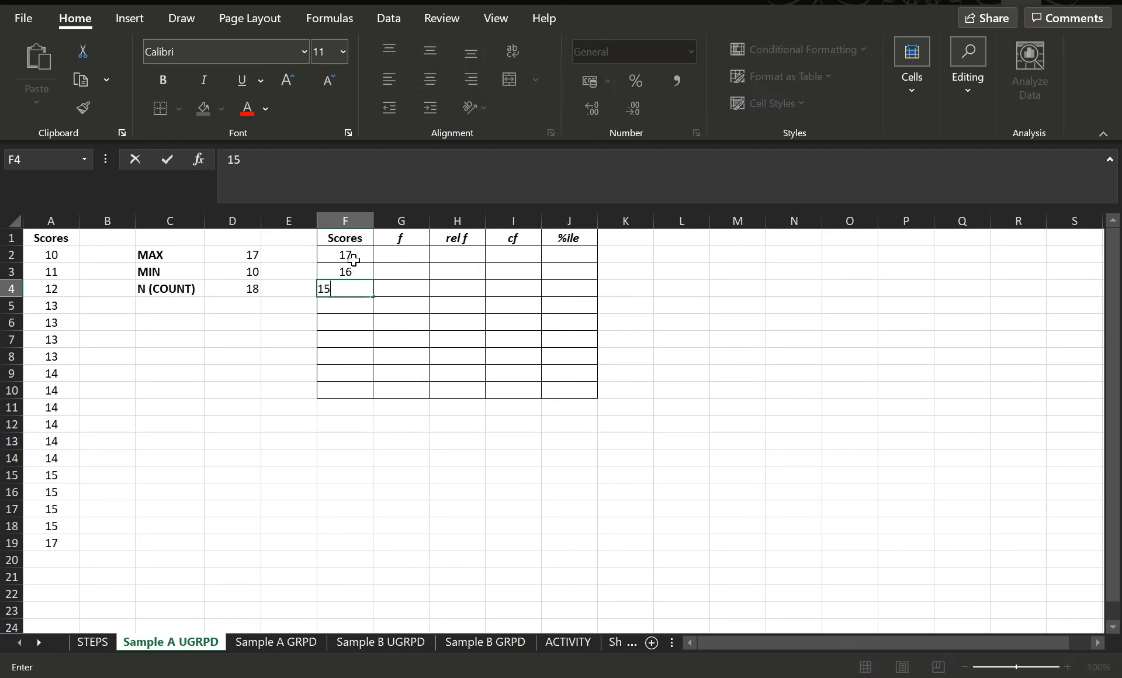
{"action": "key", "text": "Return"}
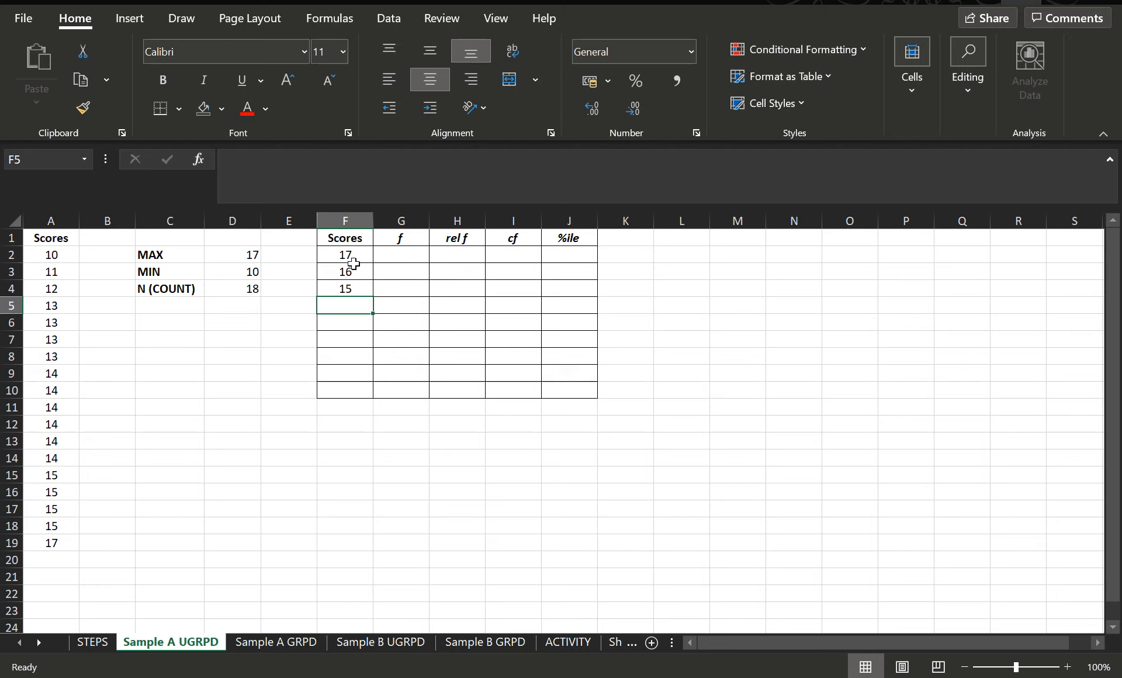
Step: Extend the descending score series down the Scores column to 10 in F9
{"action": "left_click_drag", "start_coordinate": [355, 254], "coordinate": [355, 289]}
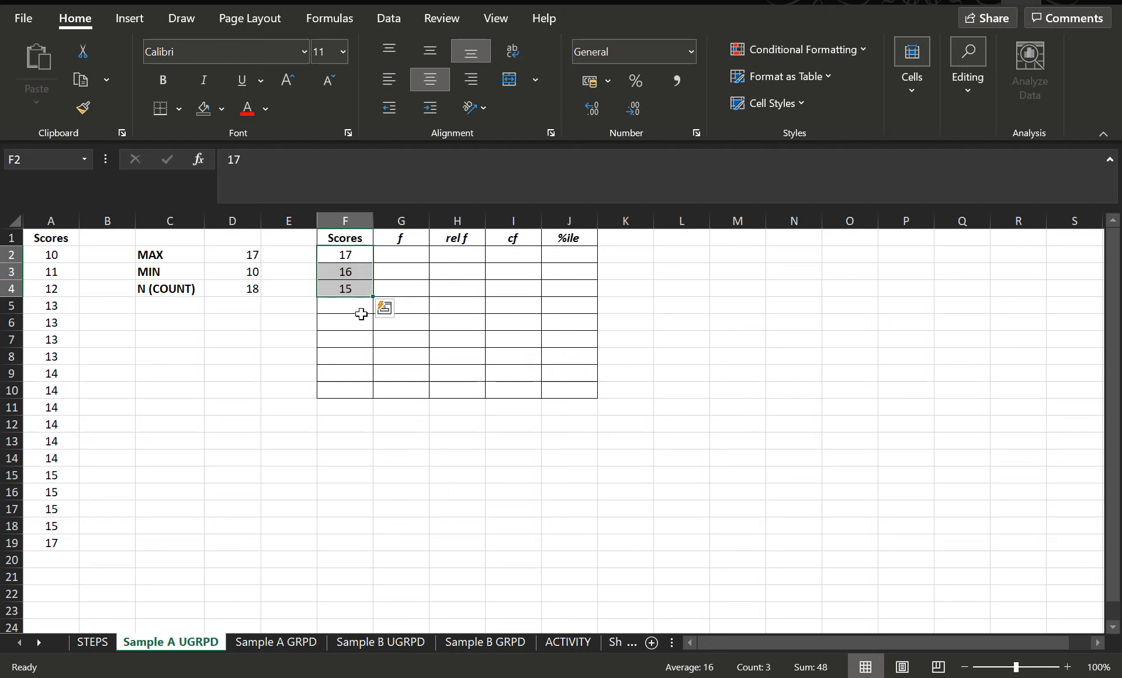
{"action": "left_click_drag", "start_coordinate": [371, 299], "coordinate": [368, 378]}
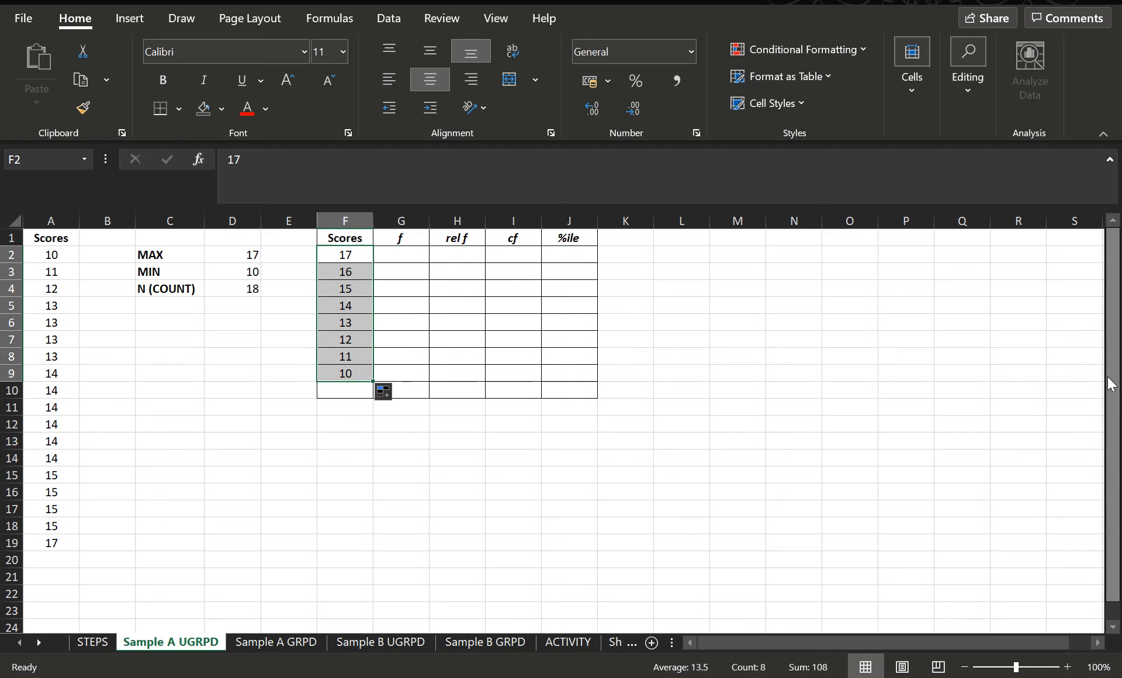
{"action": "left_click", "coordinate": [345, 288]}
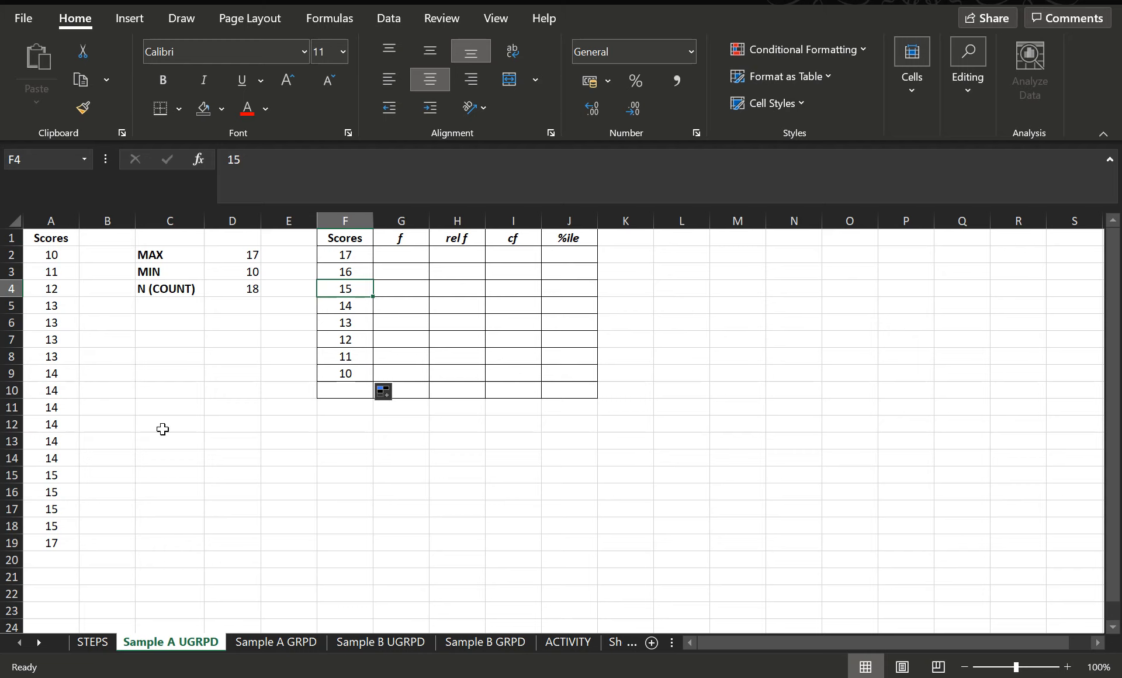
{"action": "left_click", "coordinate": [900, 439]}
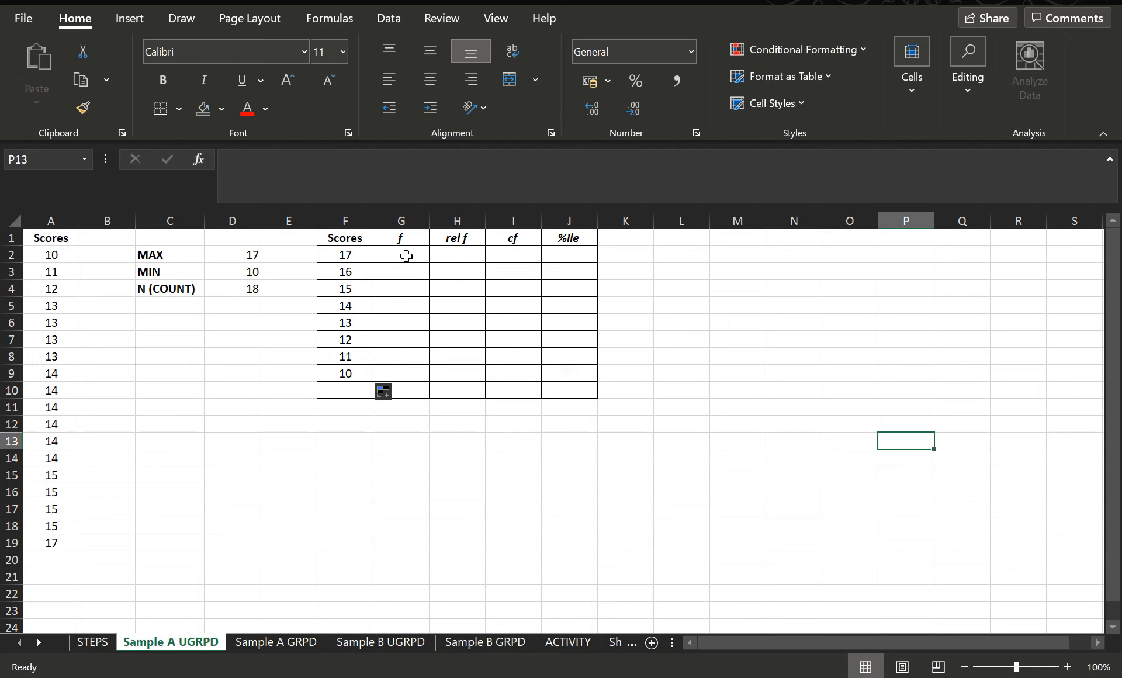
Step: Select the f cells G2 to G9 and try a FREQUENCY formula through its function arguments dialog, cancelling it
{"action": "left_click_drag", "start_coordinate": [408, 252], "coordinate": [412, 372]}
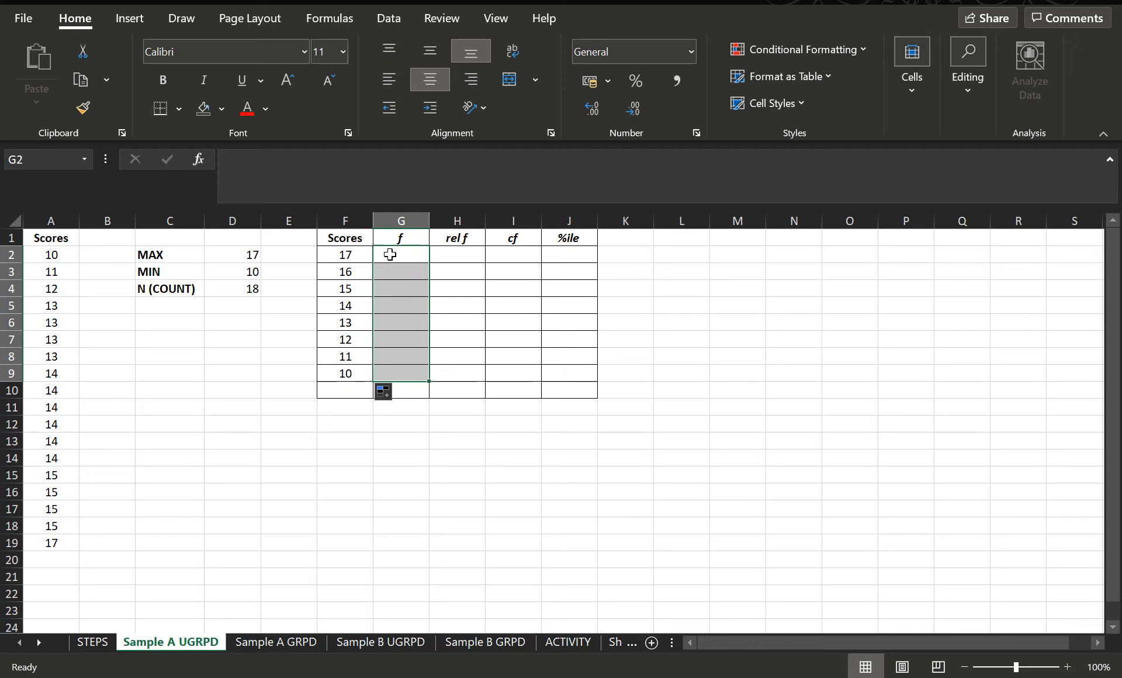
{"action": "type", "text": "=FREQ"}
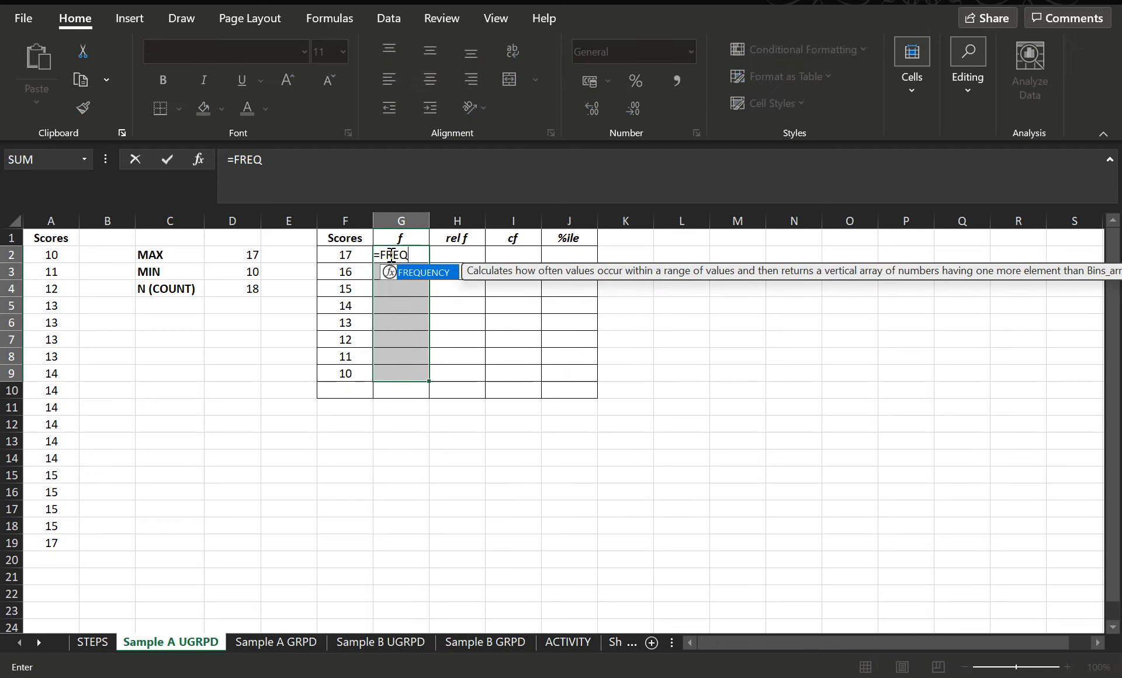
{"action": "type", "text": "UENCY"}
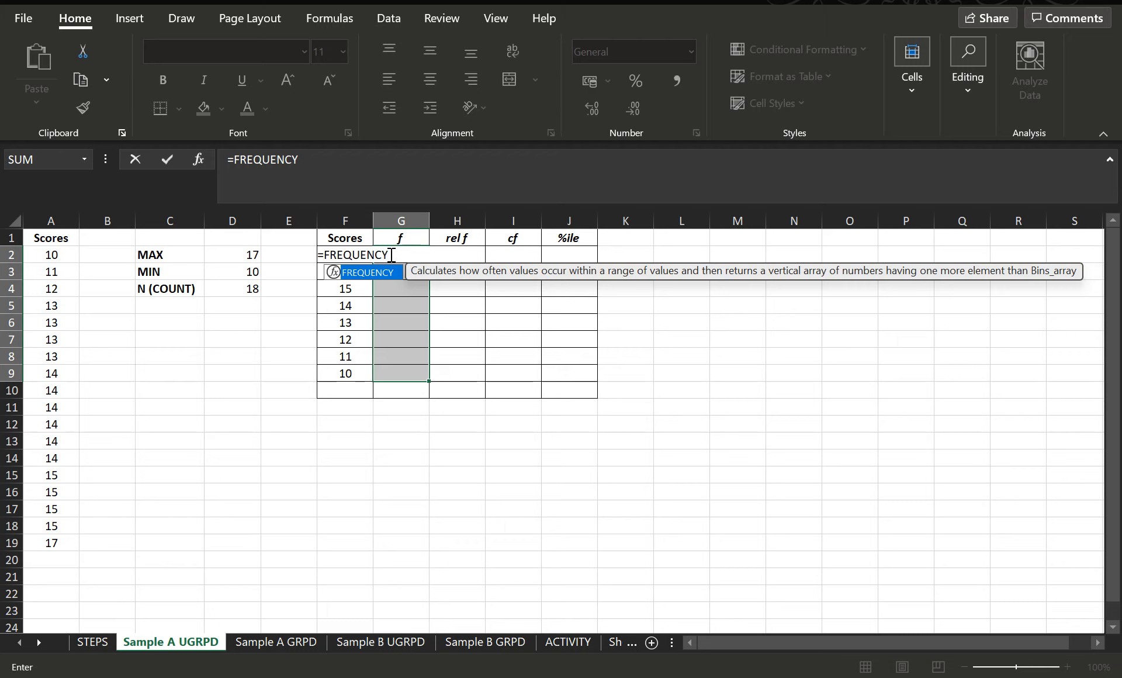
{"action": "type", "text": "("}
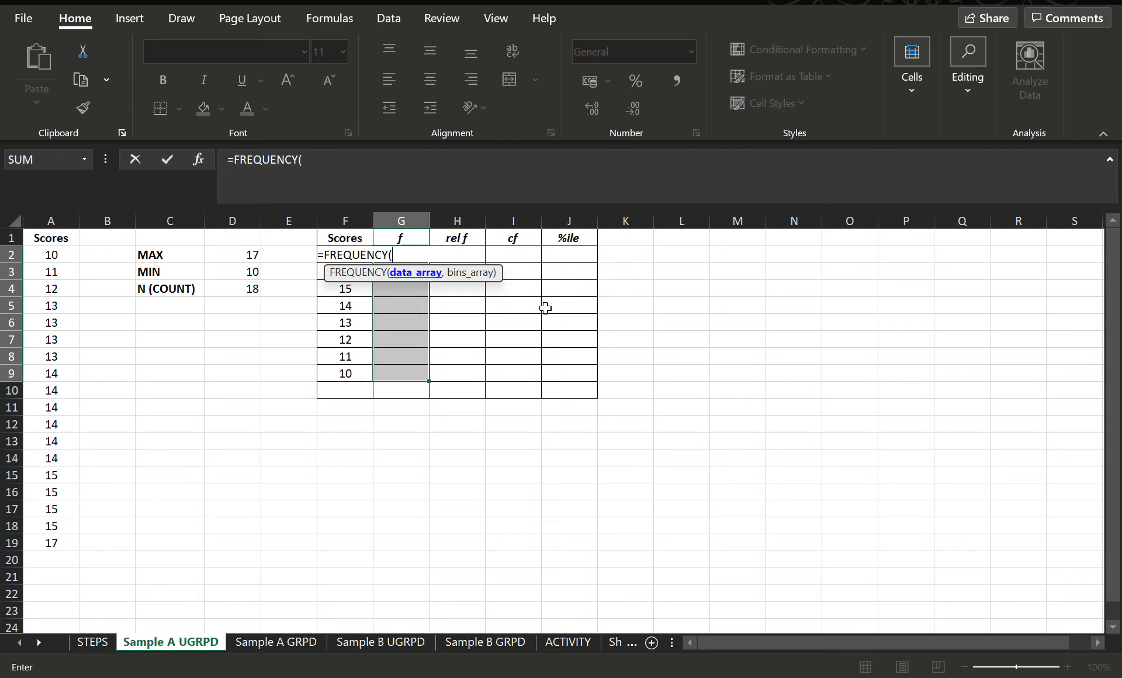
{"action": "left_click", "coordinate": [199, 160]}
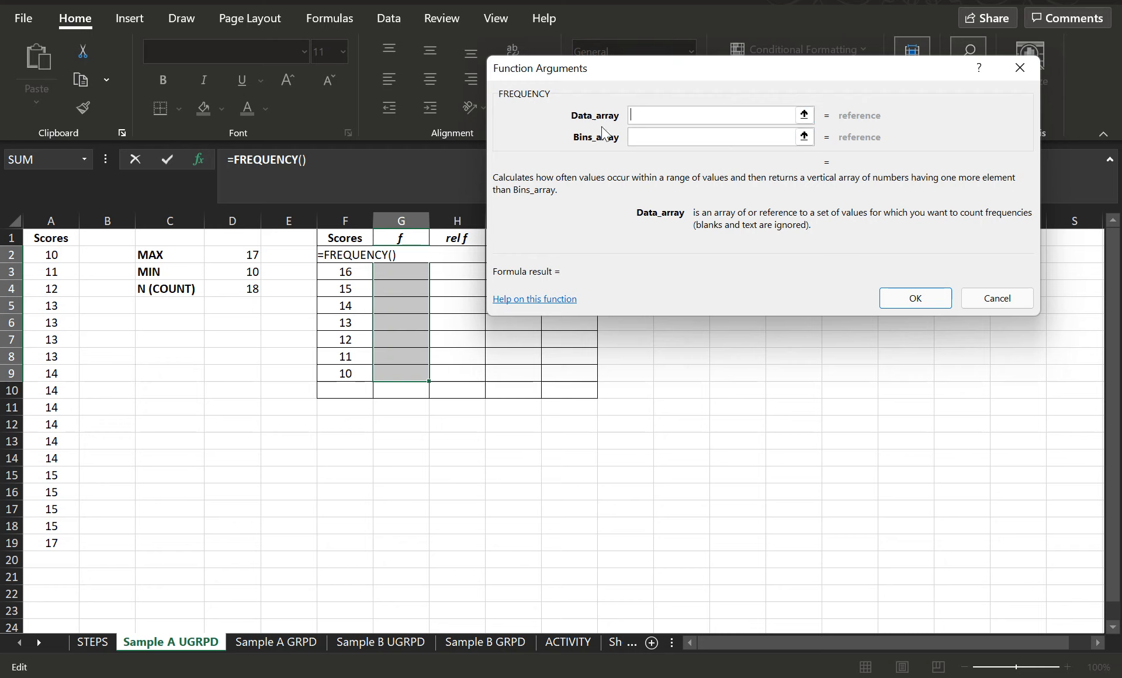
{"action": "left_click", "coordinate": [659, 137]}
{"action": "key", "text": "shift+Tab"}
{"action": "left_click", "coordinate": [1008, 302]}
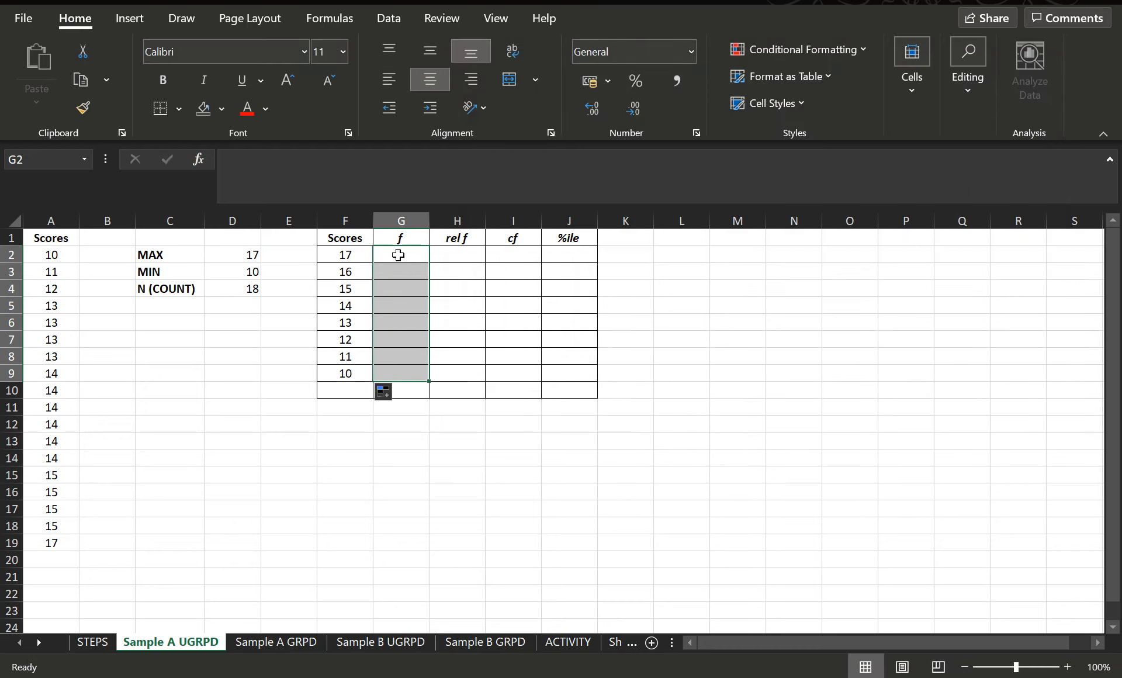
Step: Enter =FREQUENCY(A2:A19,F2:F9) as an array formula across the f cells G2 to G9
{"action": "type", "text": "="}
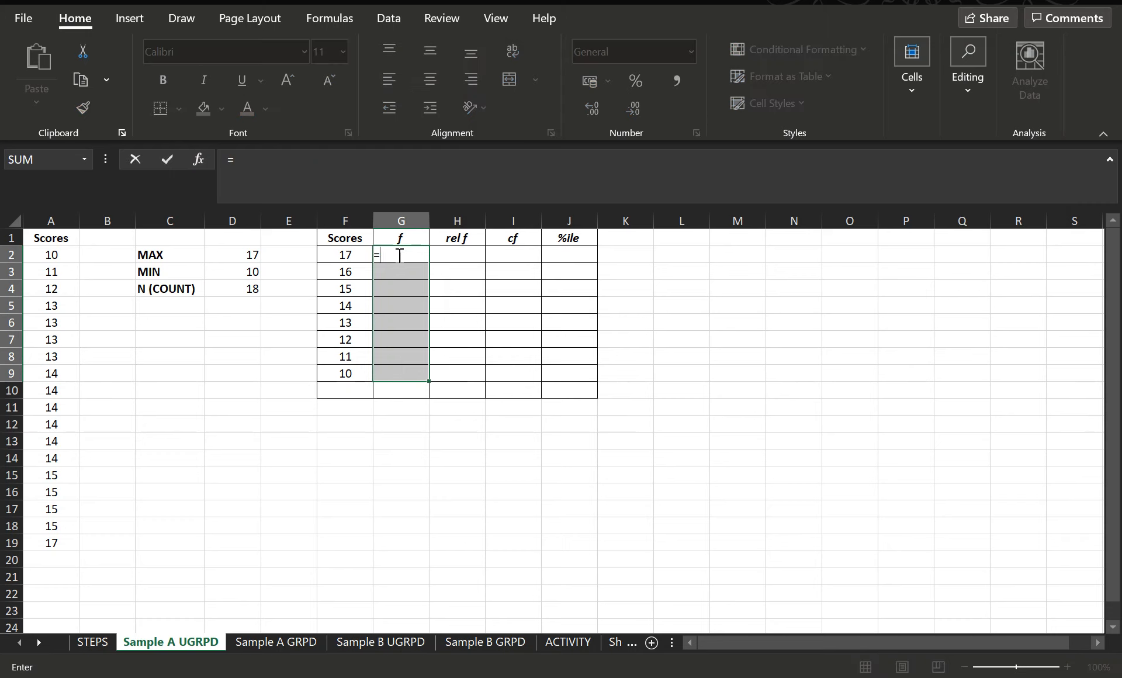
{"action": "type", "text": "FREQUENCY"}
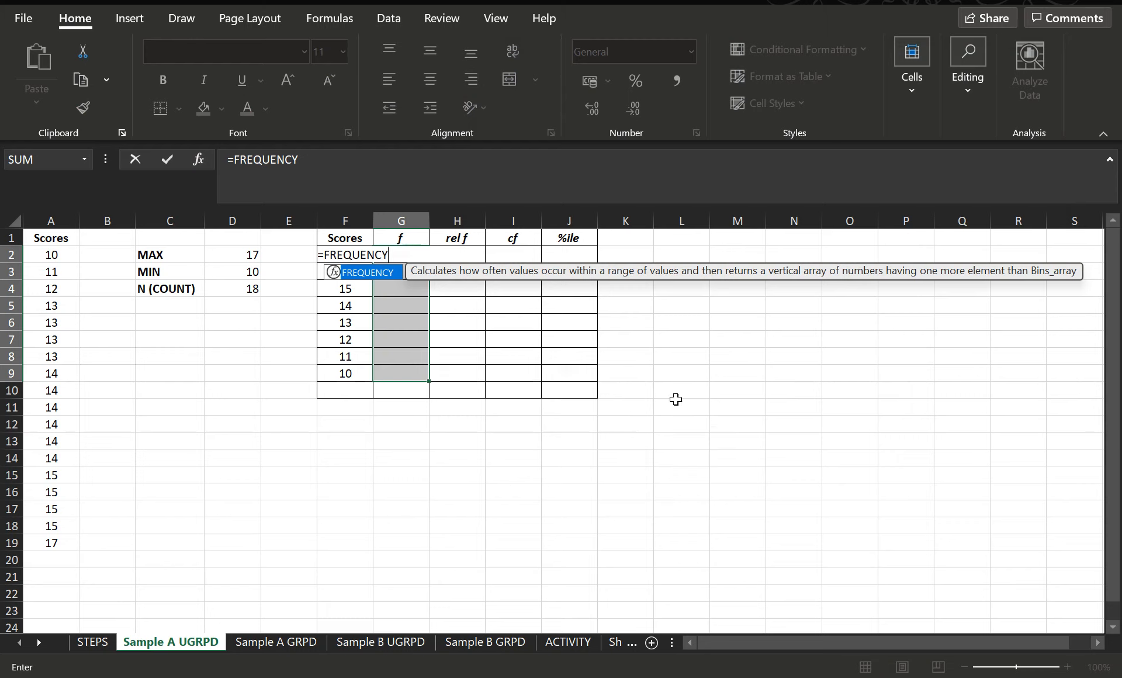
{"action": "type", "text": "("}
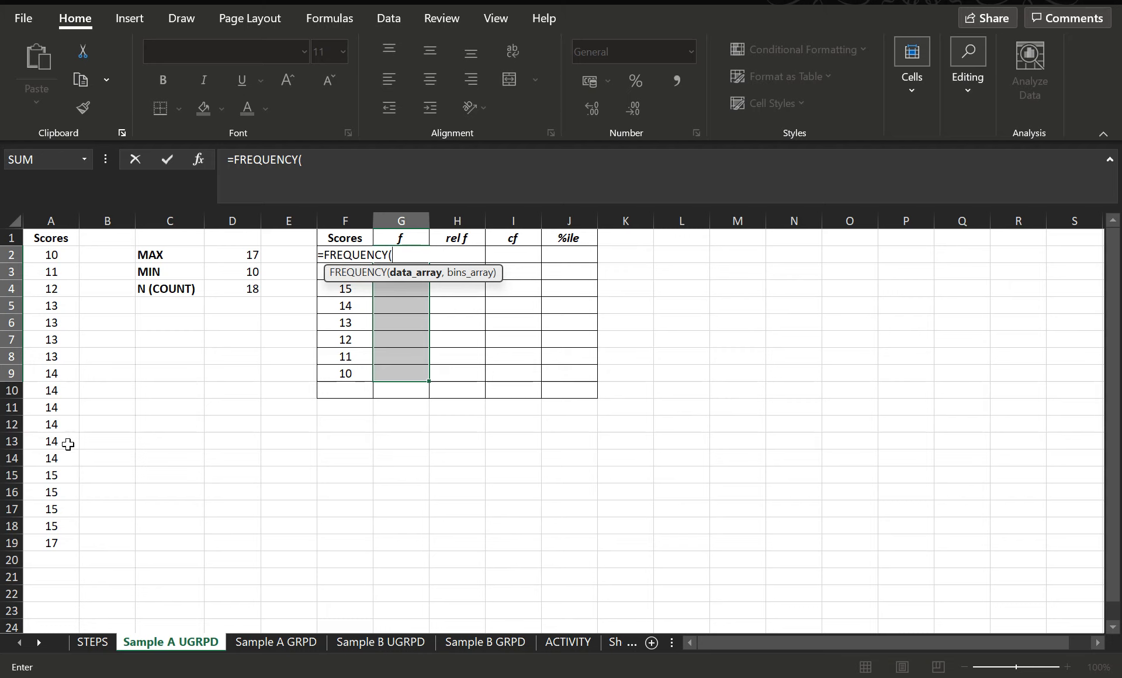
{"action": "left_click_drag", "start_coordinate": [60, 256], "coordinate": [38, 541]}
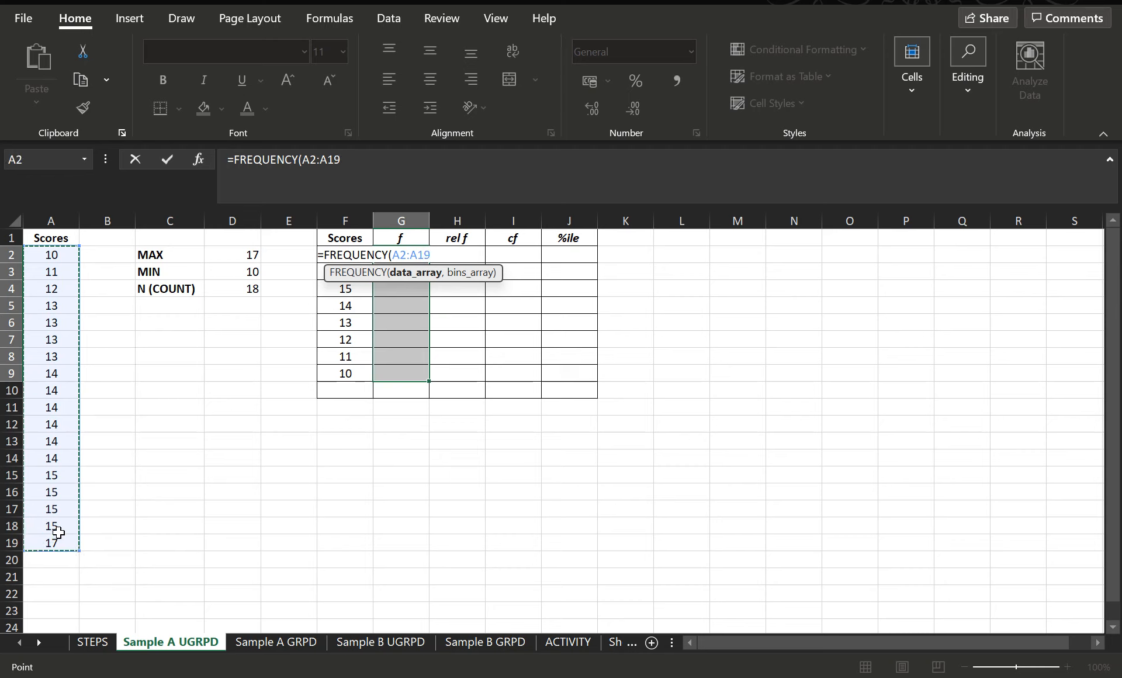
{"action": "type", "text": ","}
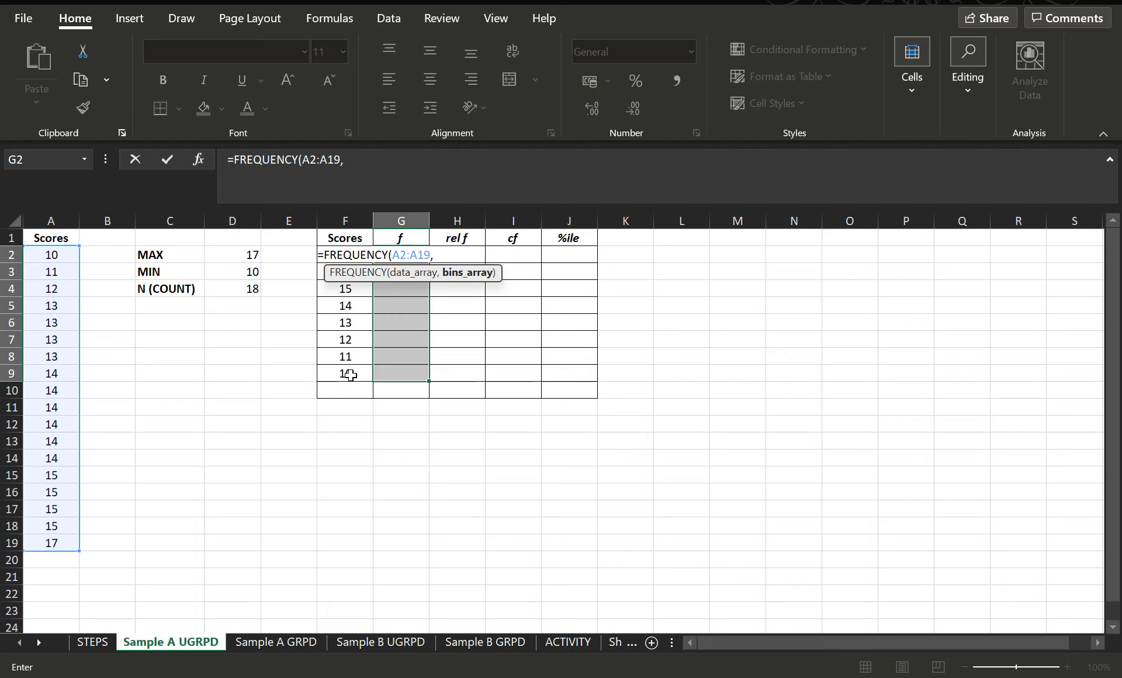
{"action": "left_click_drag", "start_coordinate": [355, 376], "coordinate": [344, 256]}
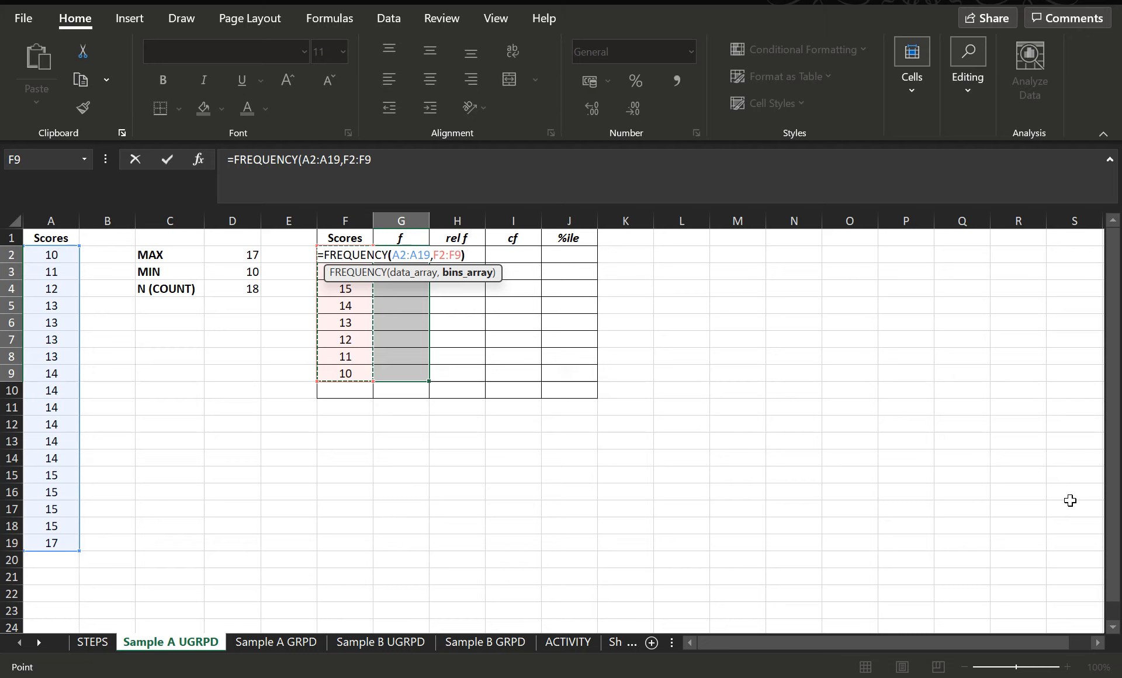
{"action": "type", "text": ")"}
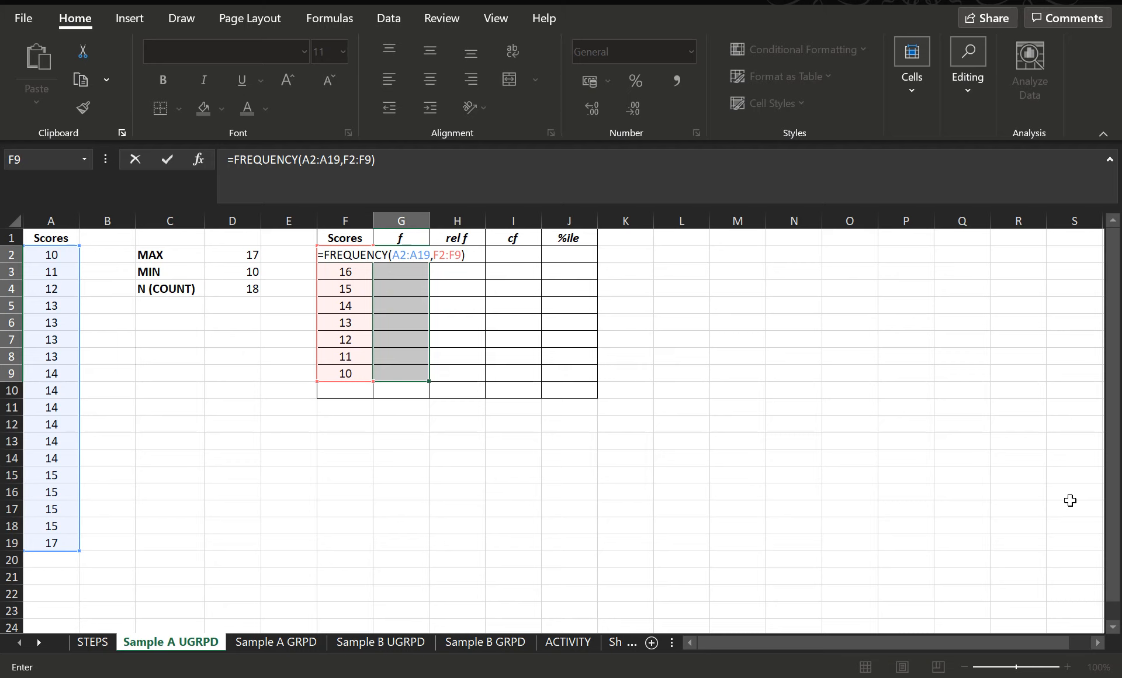
{"action": "key", "text": "ctrl+shift+Return"}
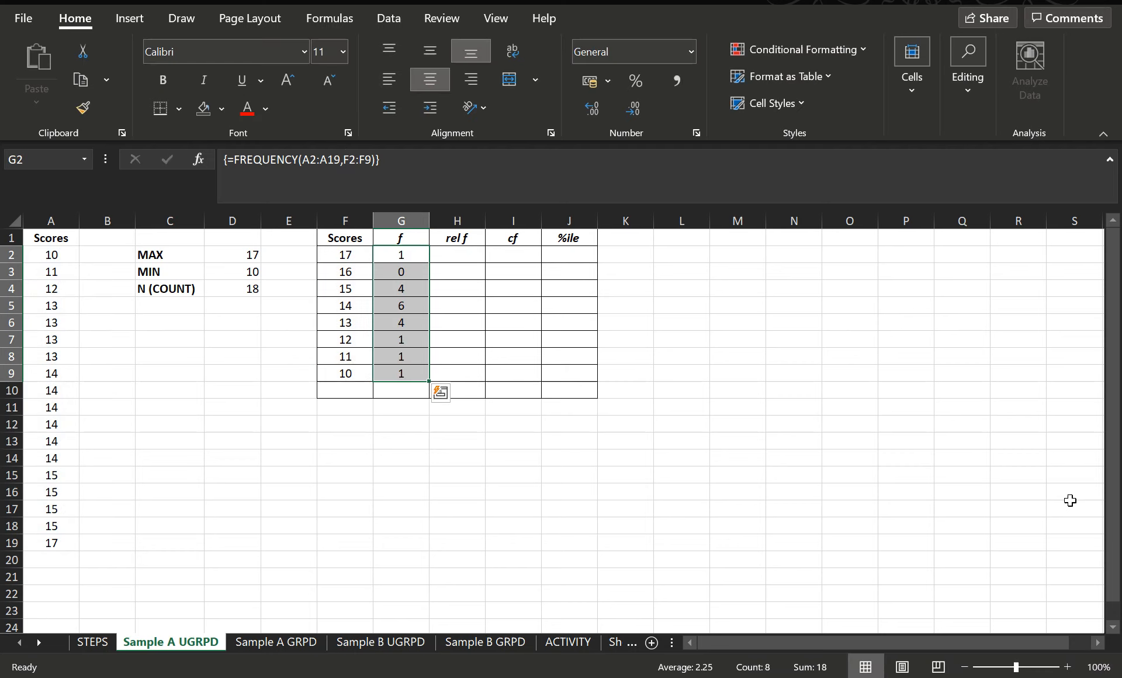
Step: Inspect the individual f cells of the frequency results
{"action": "left_click", "coordinate": [400, 290]}
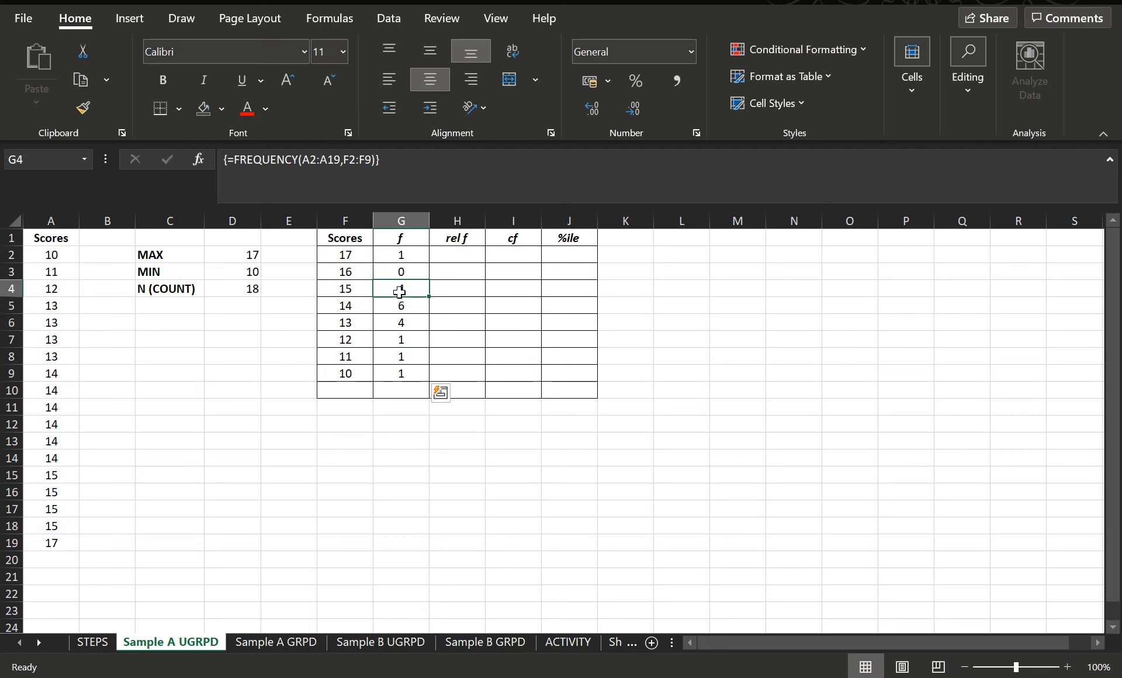
{"action": "left_click", "coordinate": [402, 307]}
{"action": "left_click", "coordinate": [402, 341]}
{"action": "left_click", "coordinate": [414, 372]}
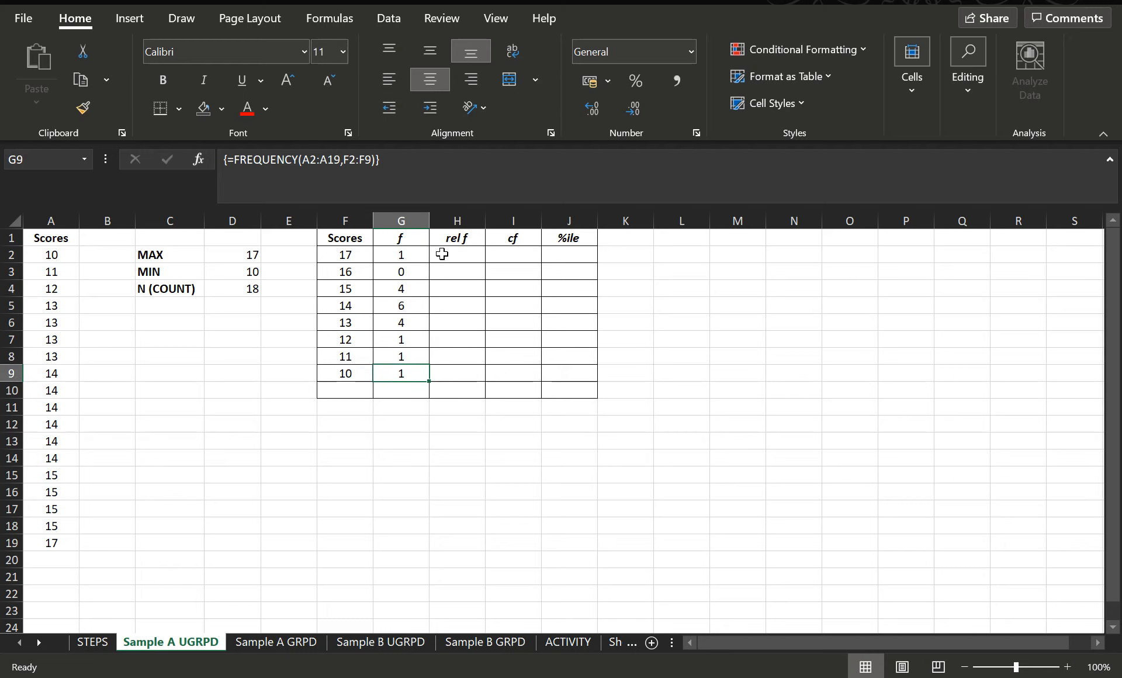
{"action": "left_click", "coordinate": [403, 272]}
{"action": "left_click", "coordinate": [407, 287]}
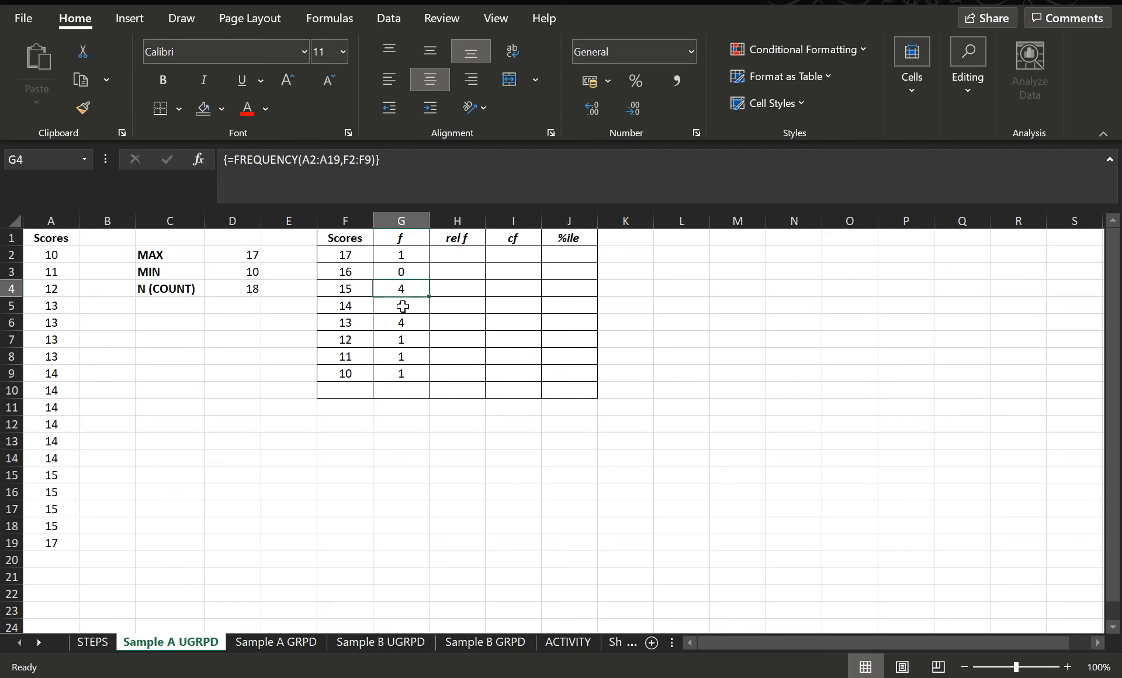
{"action": "left_click", "coordinate": [401, 305]}
{"action": "left_click", "coordinate": [400, 323]}
{"action": "left_click", "coordinate": [416, 294]}
{"action": "left_click", "coordinate": [423, 307]}
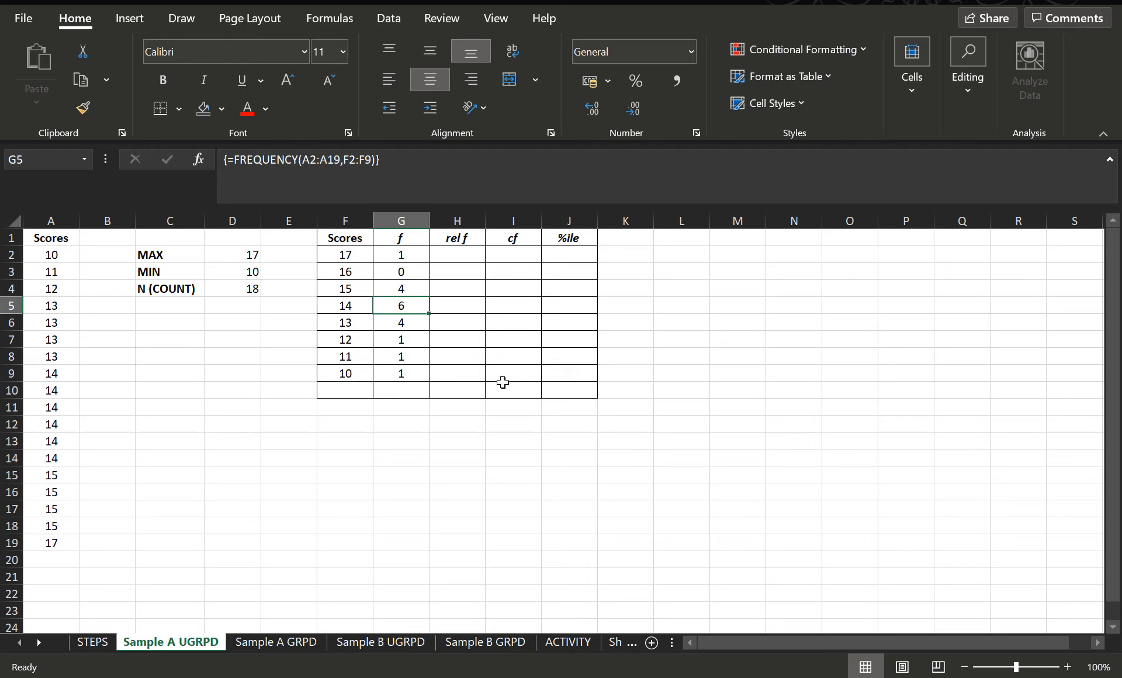
Step: Total the f column in G10 with AutoSum
{"action": "left_click_drag", "start_coordinate": [409, 257], "coordinate": [401, 377]}
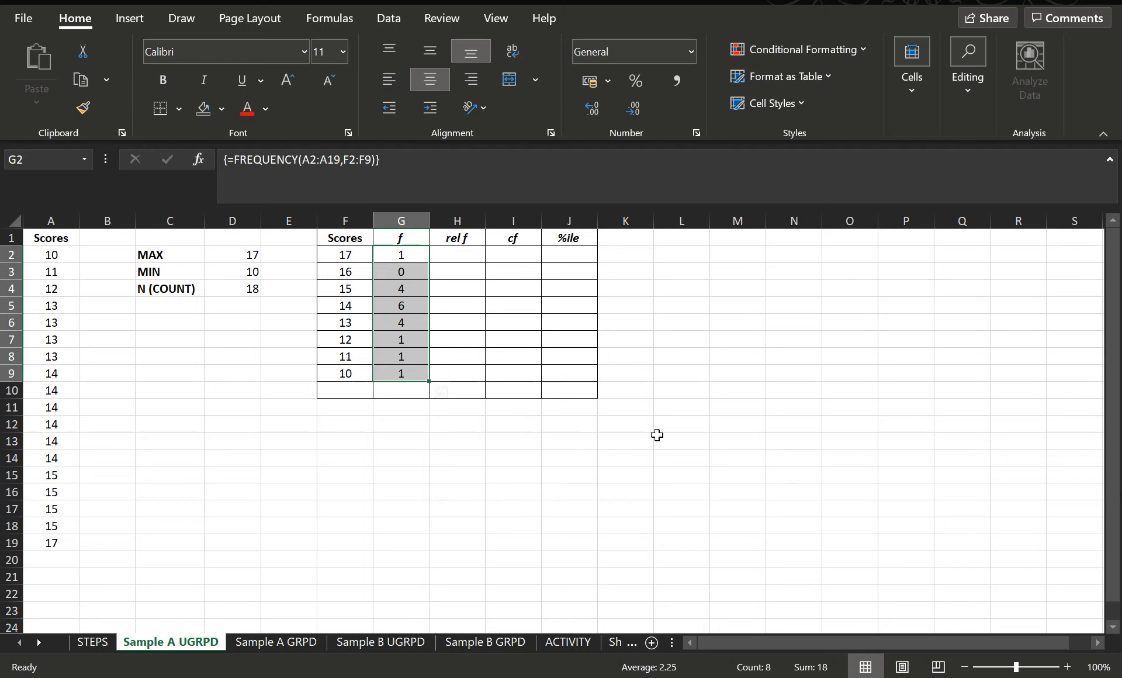
{"action": "left_click", "coordinate": [397, 389]}
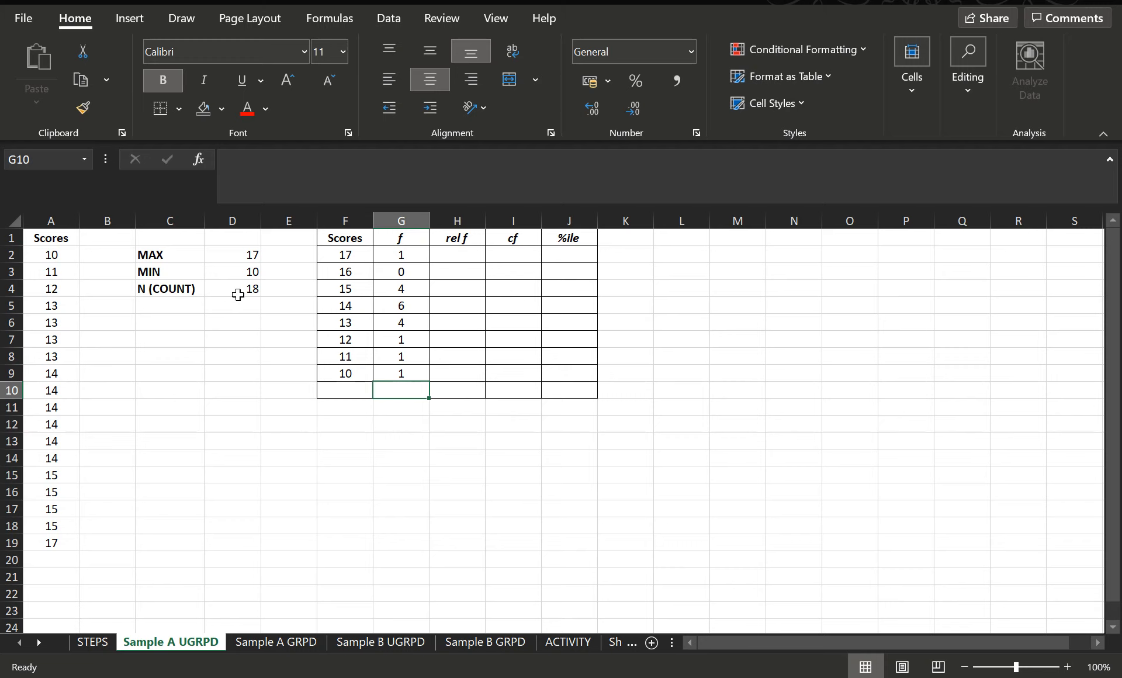
{"action": "left_click", "coordinate": [970, 79]}
{"action": "left_click", "coordinate": [979, 132]}
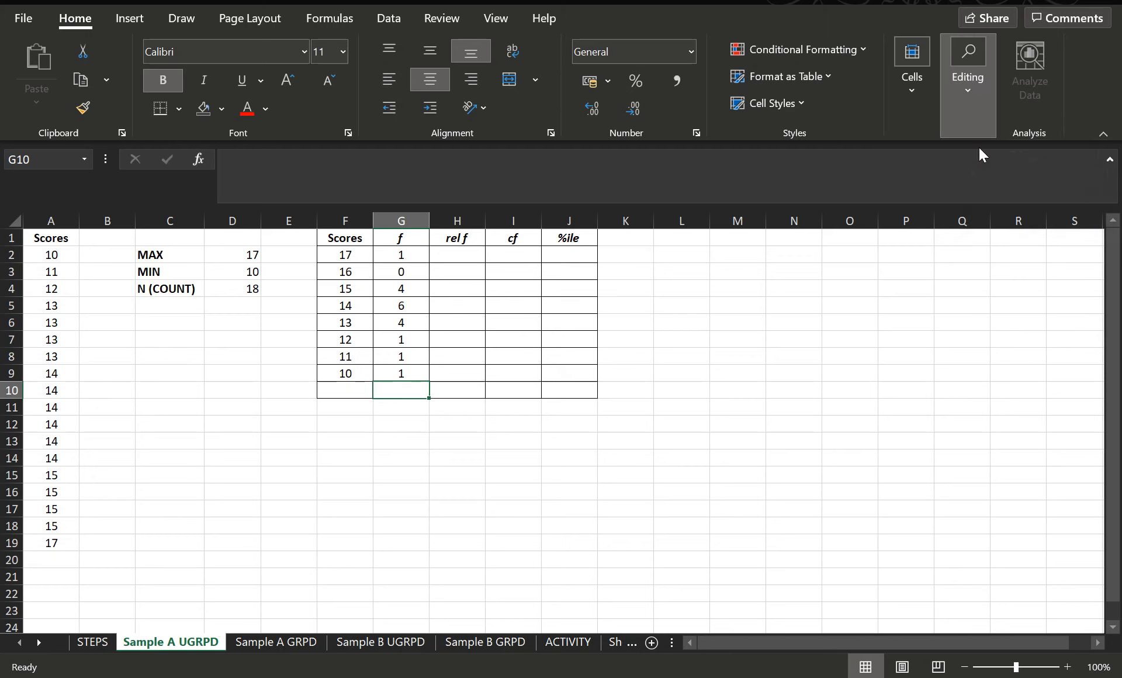
{"action": "key", "text": "Return"}
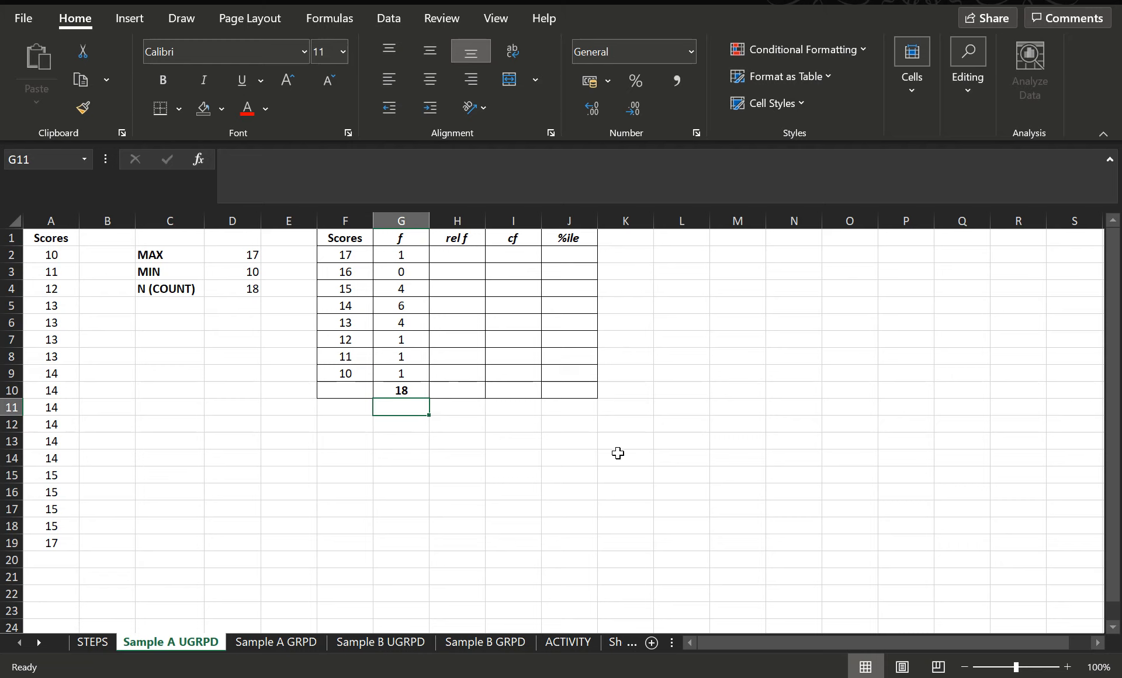
Step: Clear the frequencies and total from G2 to G10
{"action": "left_click_drag", "start_coordinate": [408, 390], "coordinate": [404, 255]}
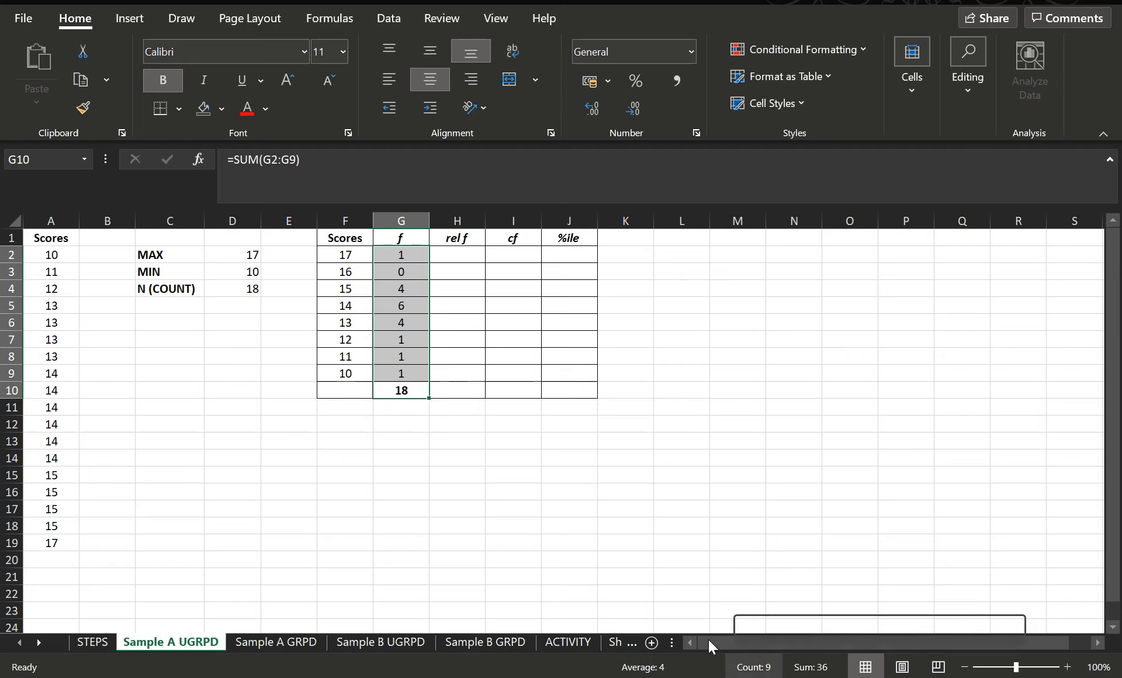
{"action": "key", "text": "Delete"}
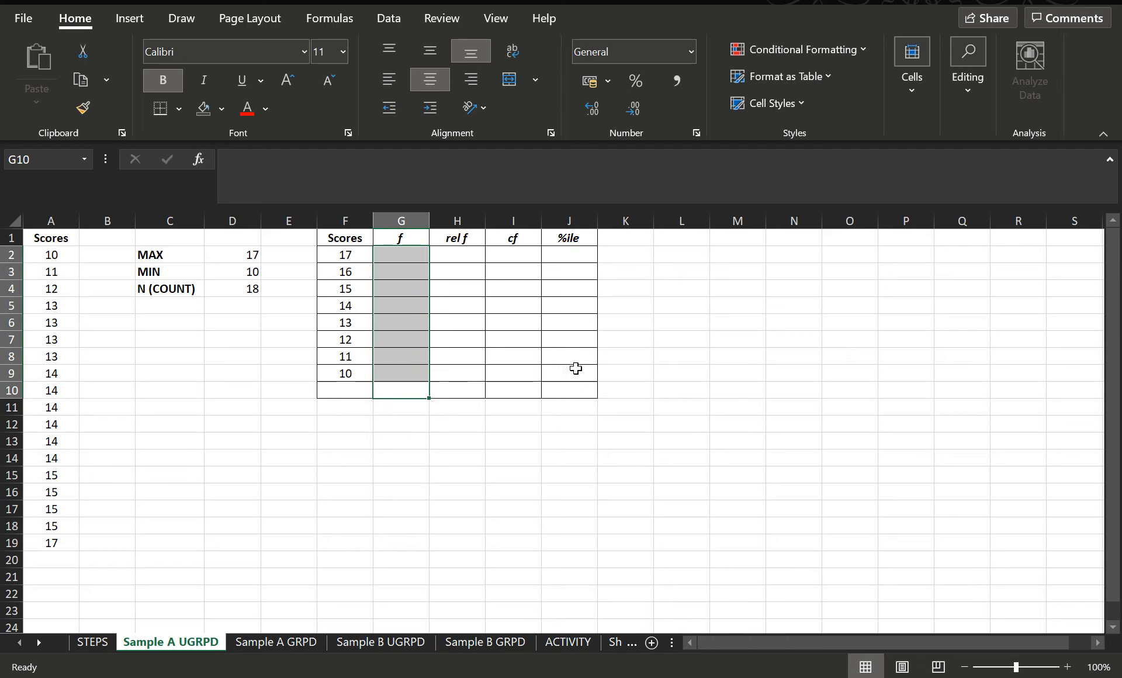
{"action": "left_click", "coordinate": [687, 356]}
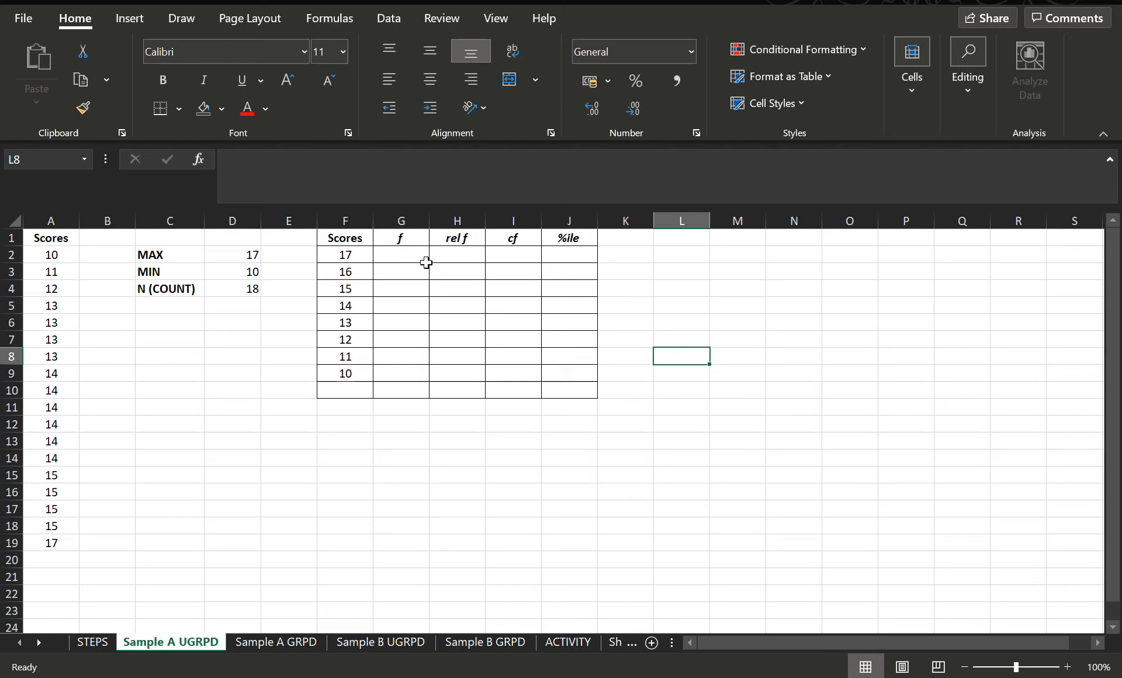
Step: Enter =FREQUENCY(A2:A19,F2:F9) in G2 as a regular formula that fills the f column
{"action": "left_click_drag", "start_coordinate": [402, 257], "coordinate": [401, 374]}
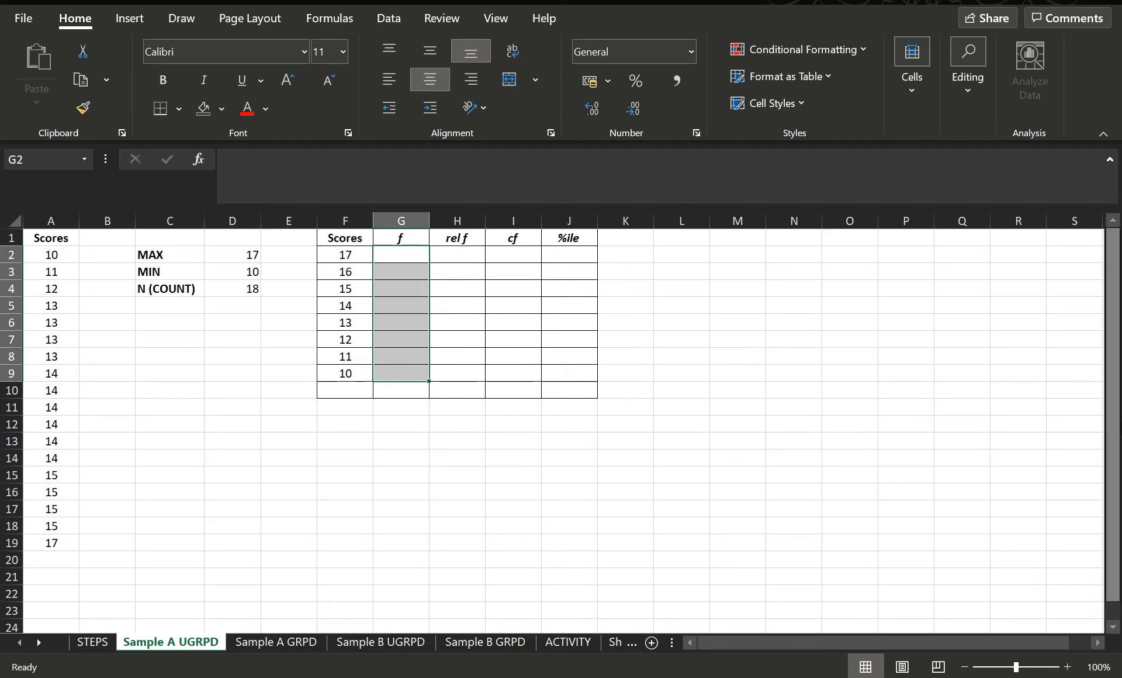
{"action": "left_click", "coordinate": [807, 371]}
{"action": "left_click", "coordinate": [400, 255]}
{"action": "type", "text": "=FREQUENCY("}
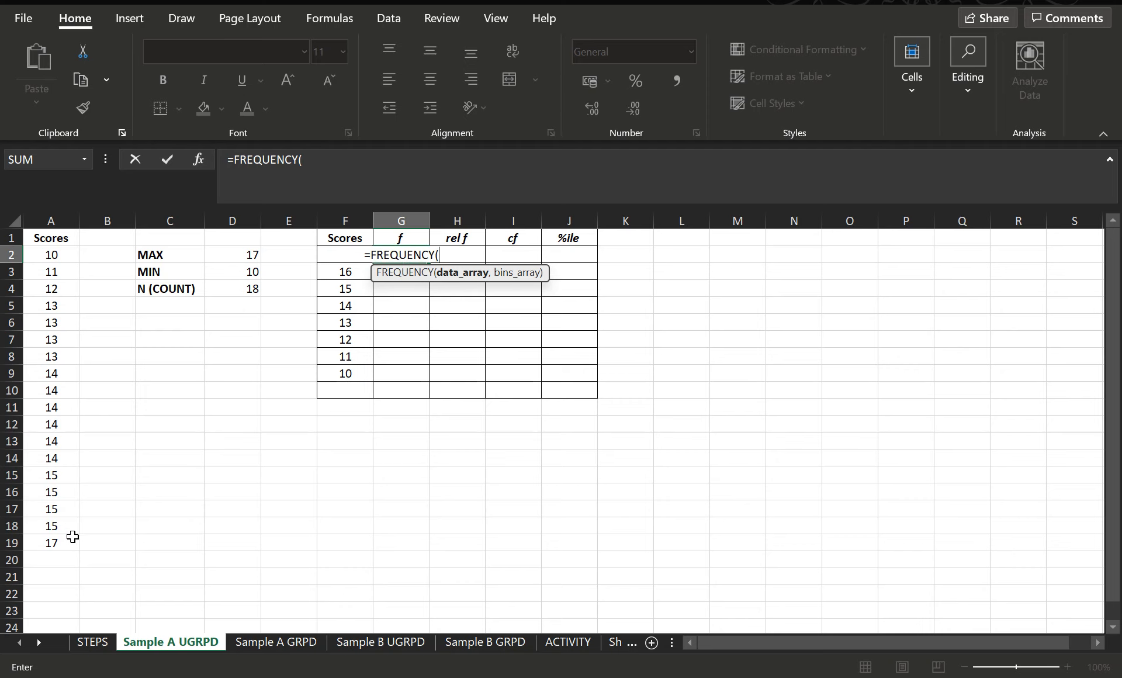
{"action": "left_click_drag", "start_coordinate": [59, 543], "coordinate": [33, 248]}
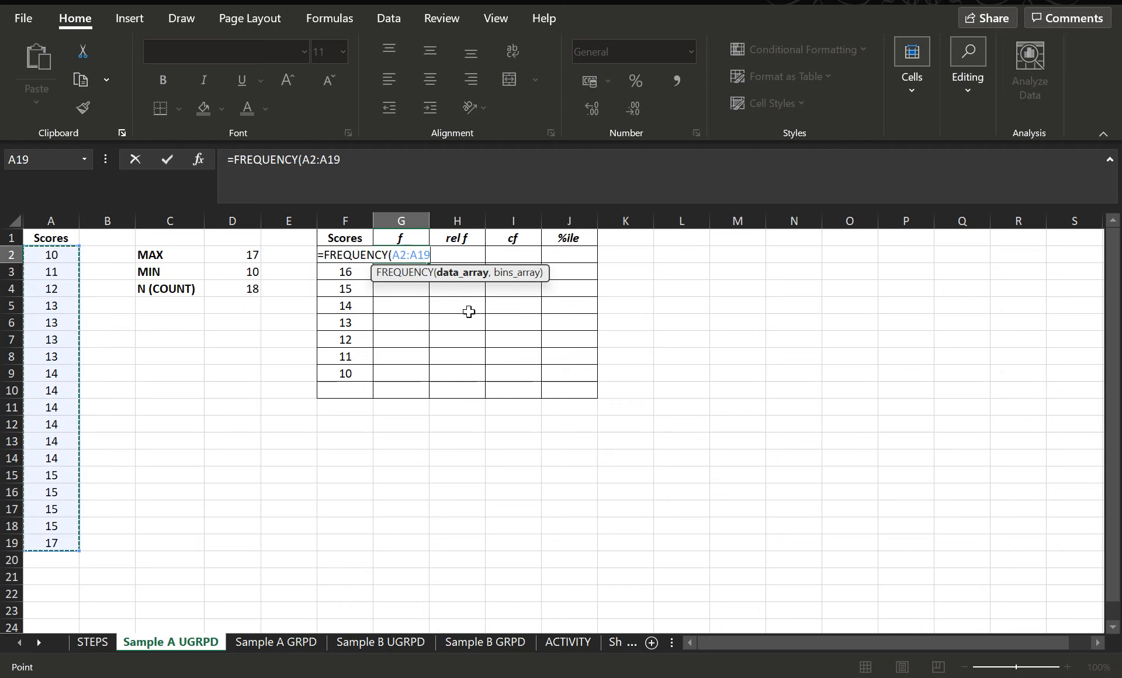
{"action": "type", "text": ","}
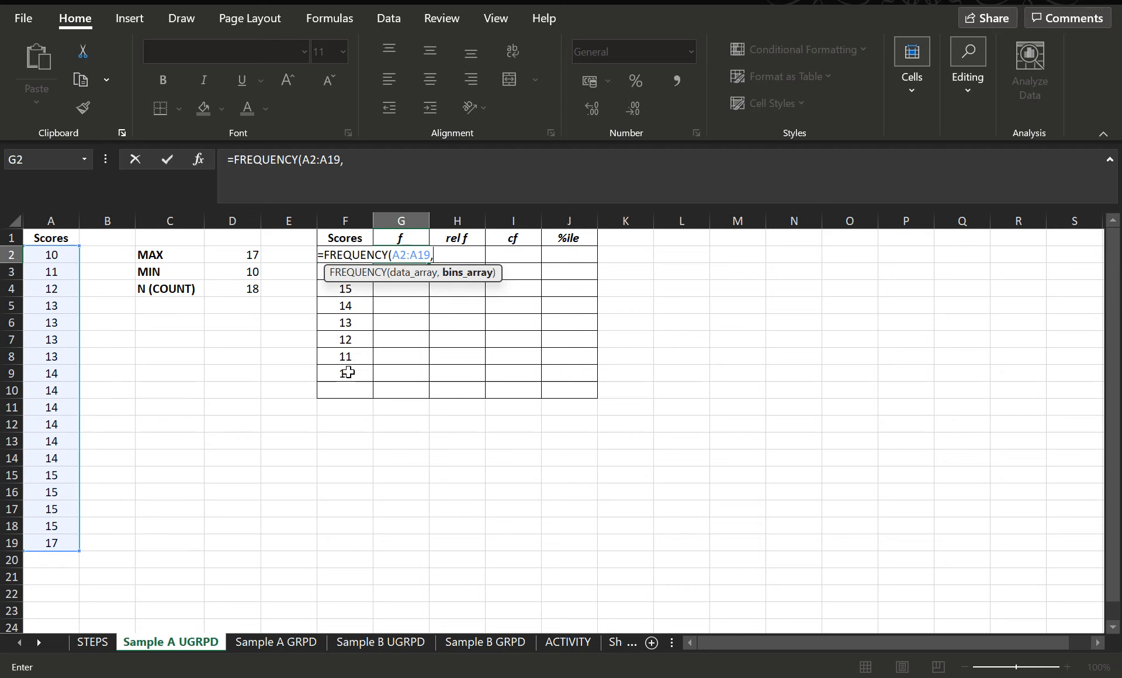
{"action": "left_click_drag", "start_coordinate": [345, 372], "coordinate": [350, 255]}
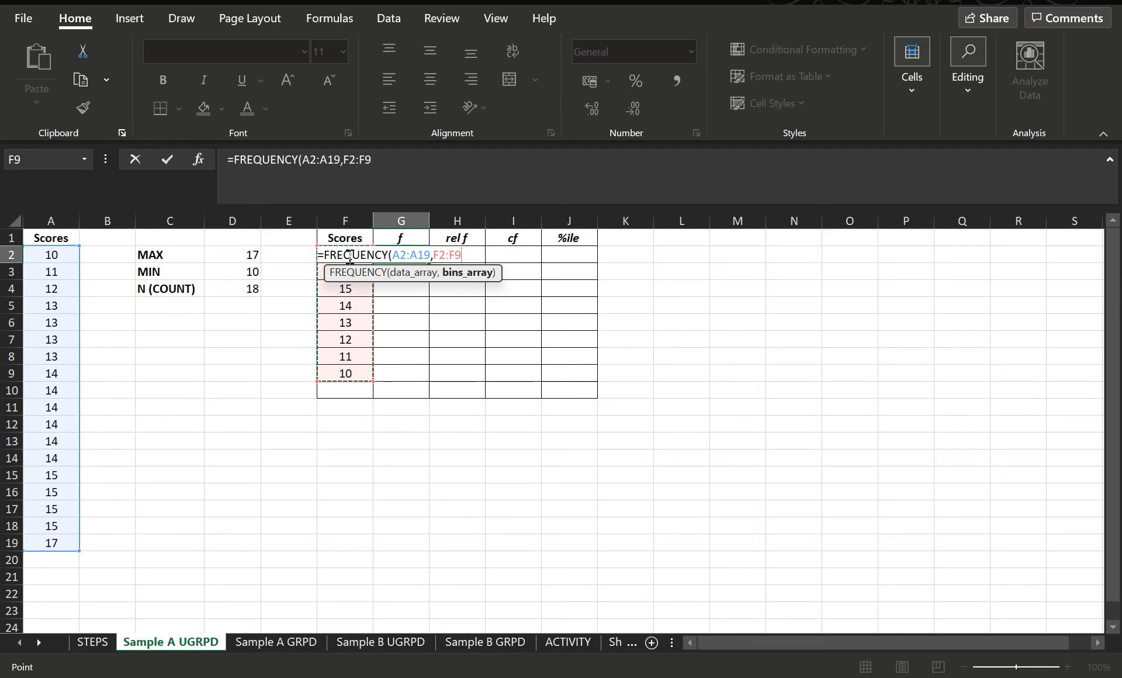
{"action": "type", "text": ")"}
{"action": "key", "text": "Return"}
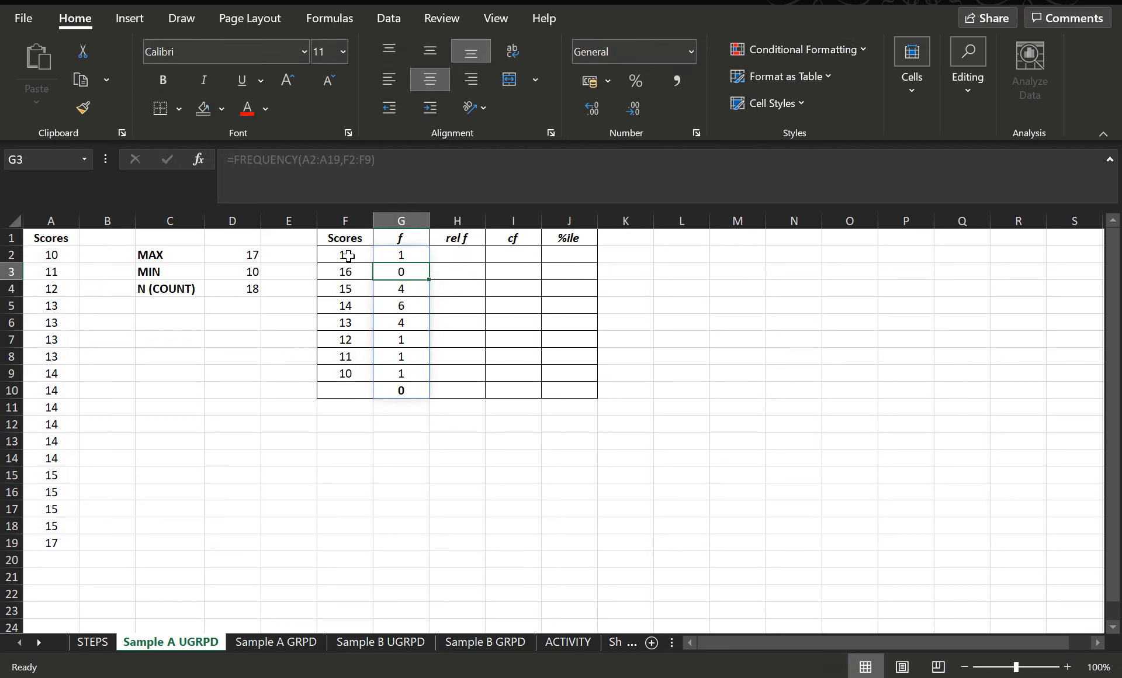
Step: Add a bold AutoSum total of the f column in G10
{"action": "left_click", "coordinate": [396, 391]}
{"action": "key", "text": "ctrl+b"}
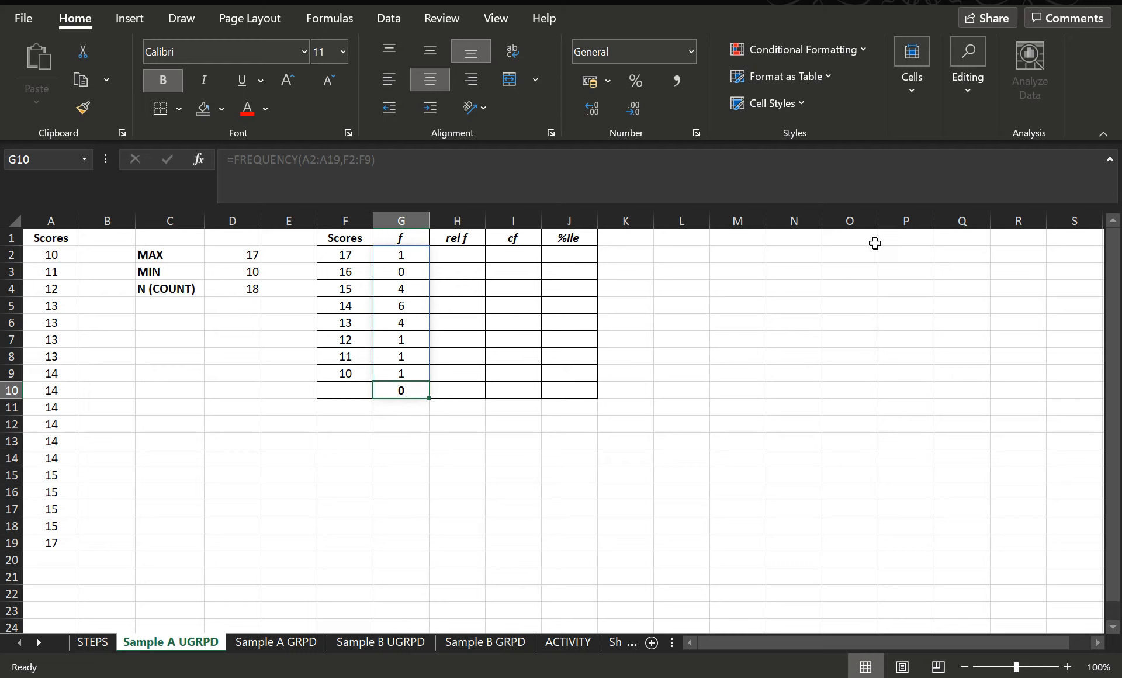
{"action": "left_click", "coordinate": [965, 73]}
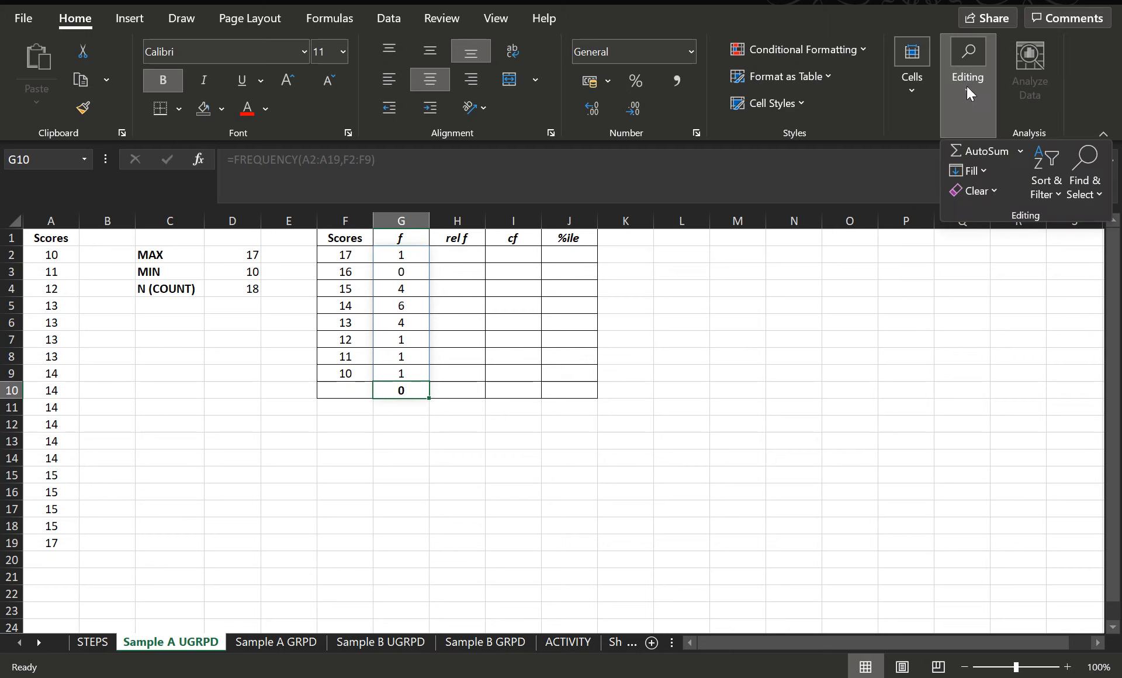
{"action": "left_click", "coordinate": [981, 151]}
{"action": "key", "text": "Return"}
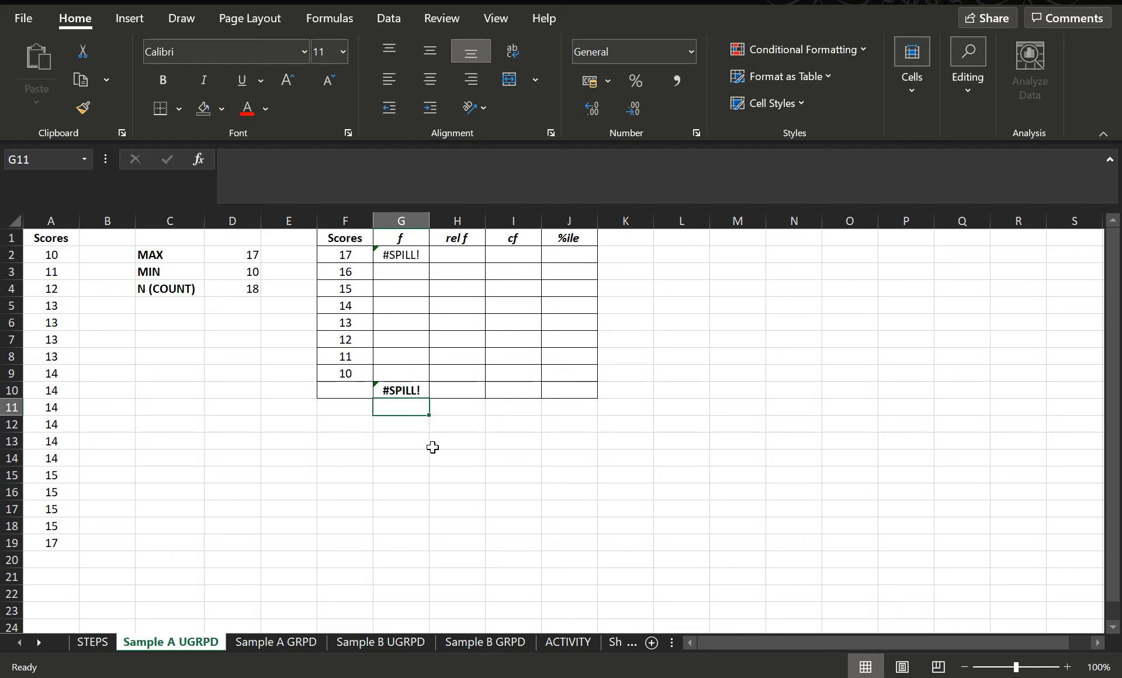
Step: Review the STEPS sheet instructions and return to the Sample A UGRPD sheet
{"action": "left_click", "coordinate": [91, 641]}
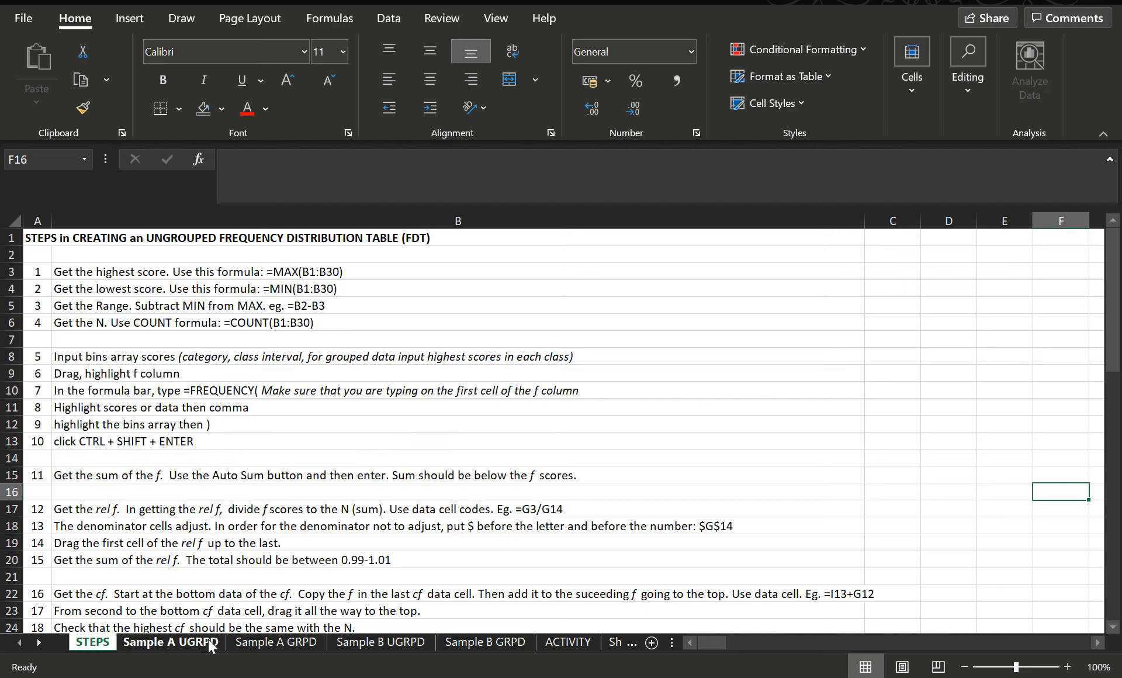
{"action": "left_click", "coordinate": [183, 643]}
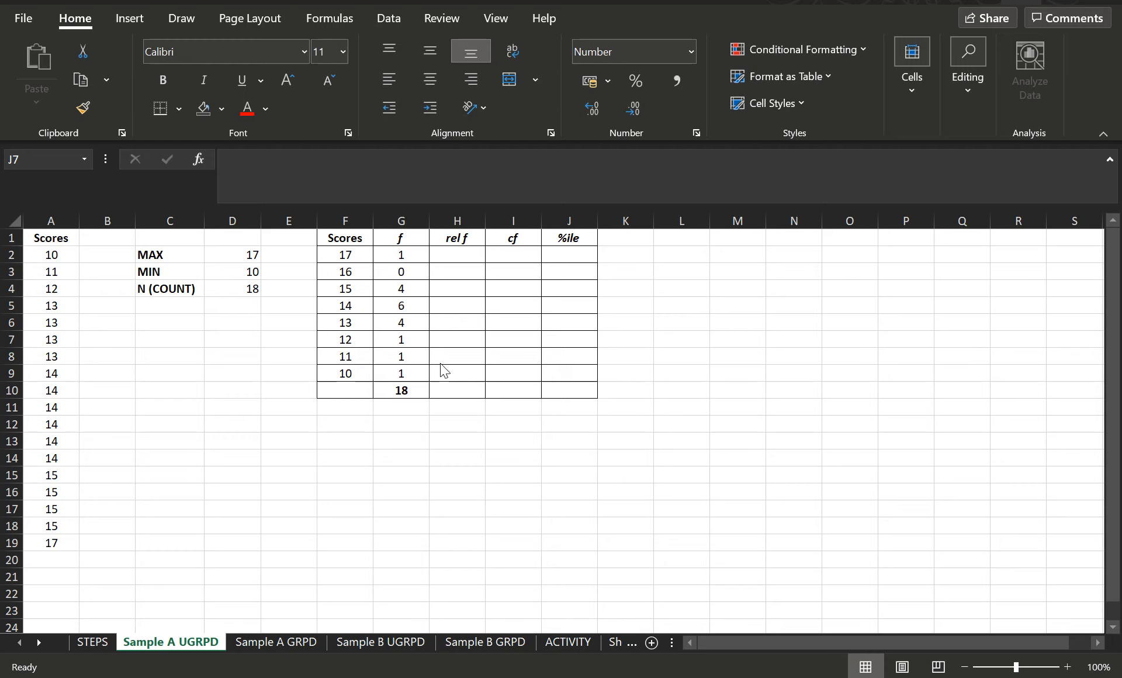
{"action": "left_click", "coordinate": [464, 255]}
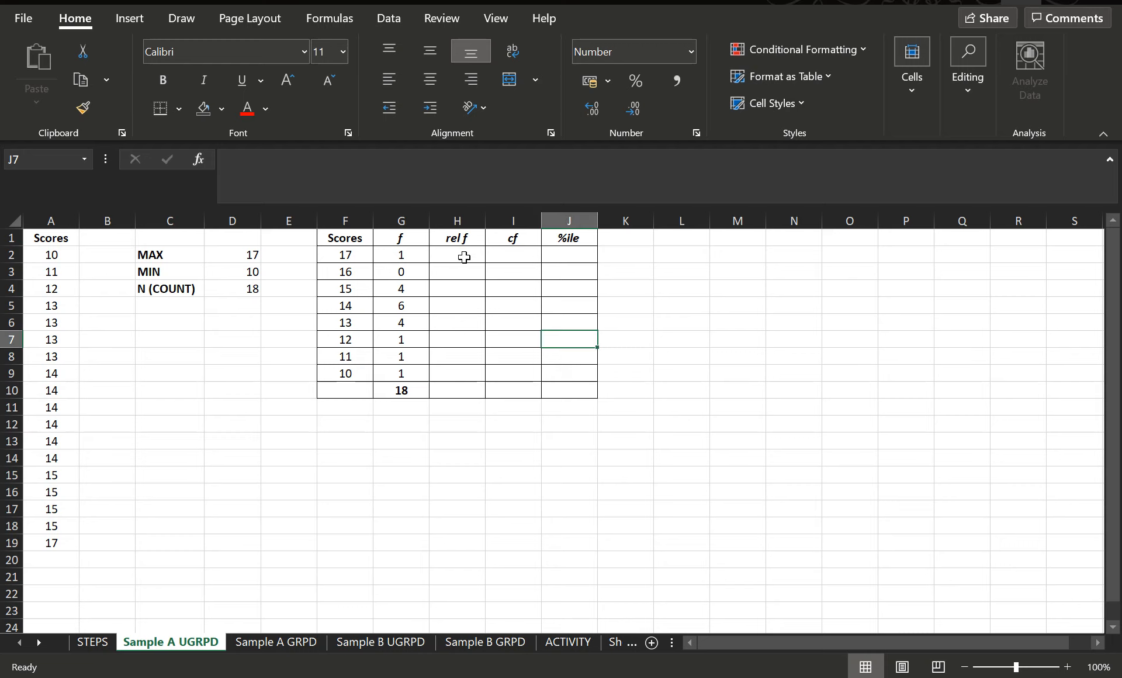
{"action": "left_click", "coordinate": [465, 257]}
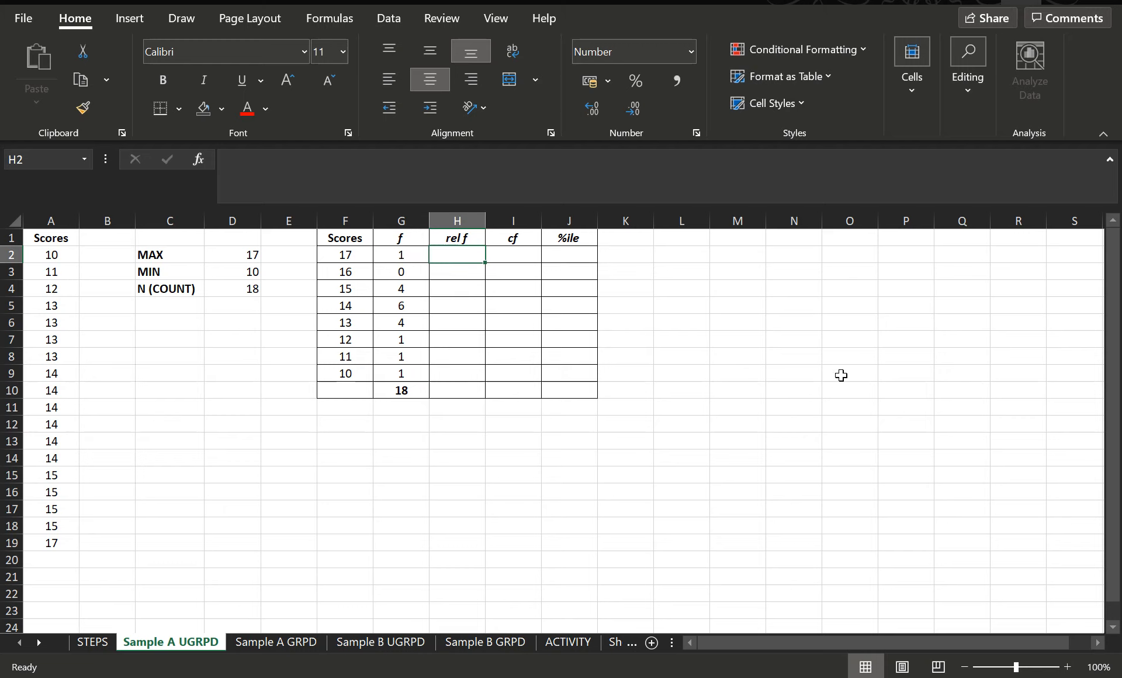
{"action": "type", "text": "="}
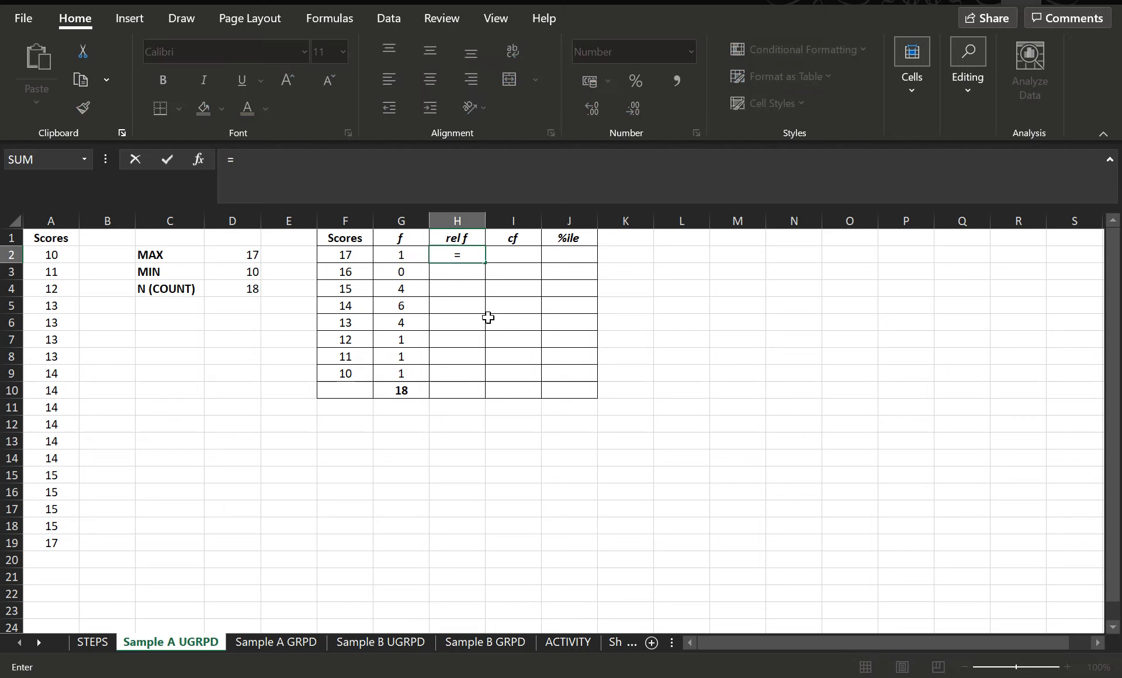
{"action": "left_click", "coordinate": [409, 258]}
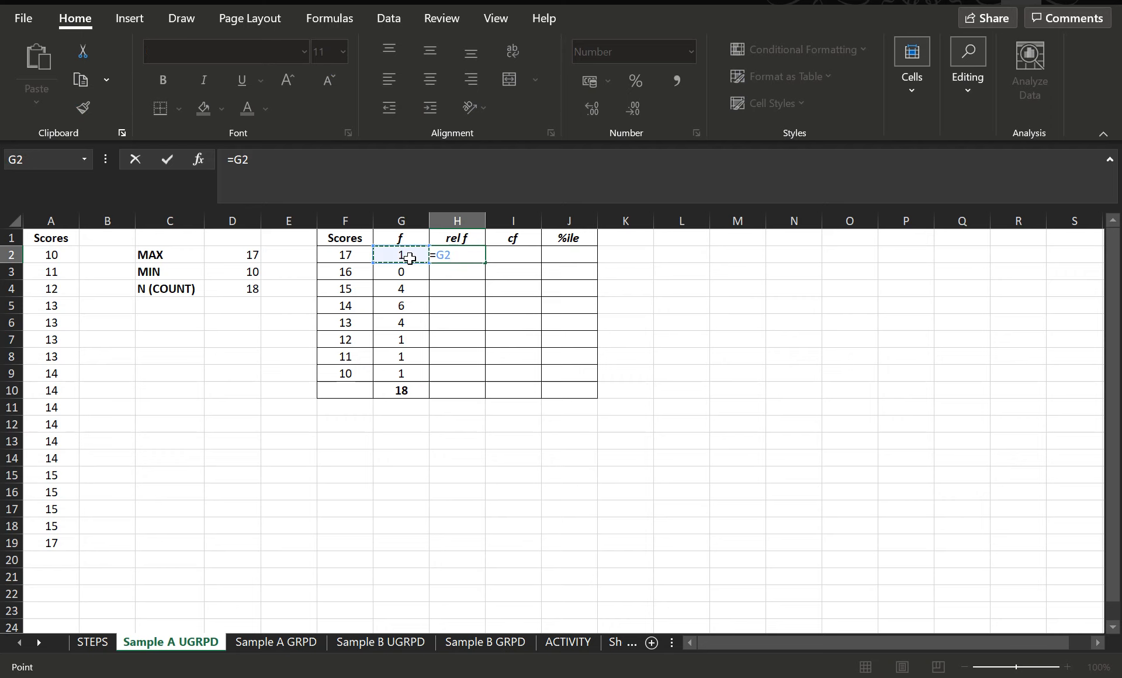
{"action": "left_click", "coordinate": [400, 389]}
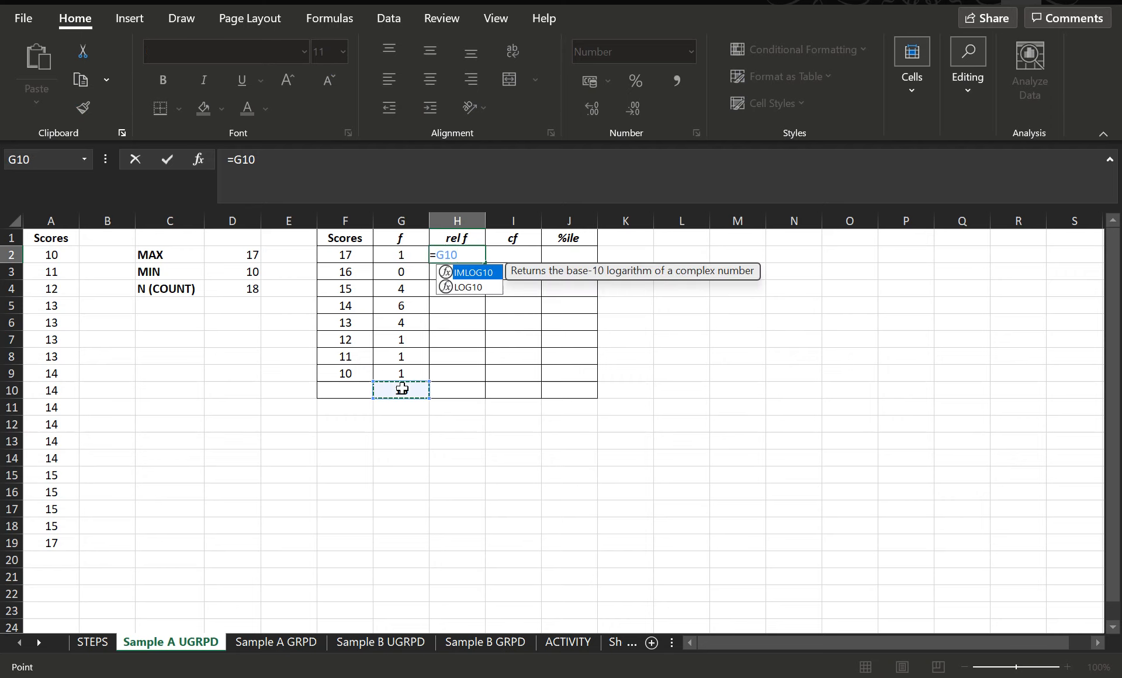
{"action": "key", "text": "BackSpace"}
{"action": "key", "text": "BackSpace"}
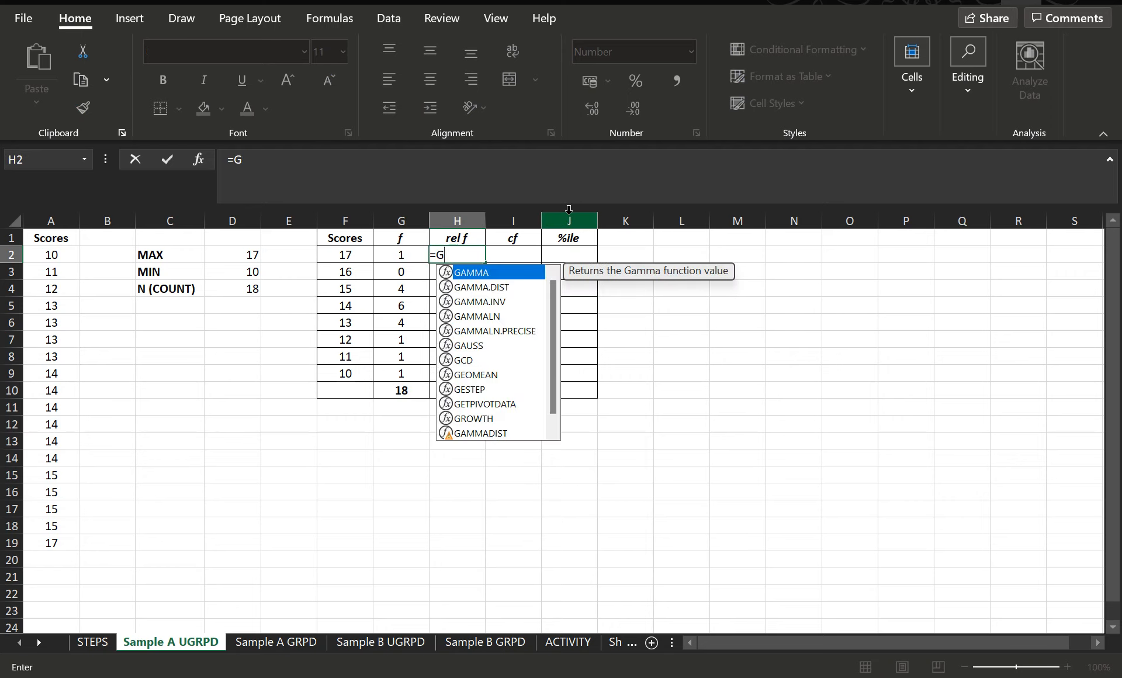
{"action": "left_click", "coordinate": [409, 261]}
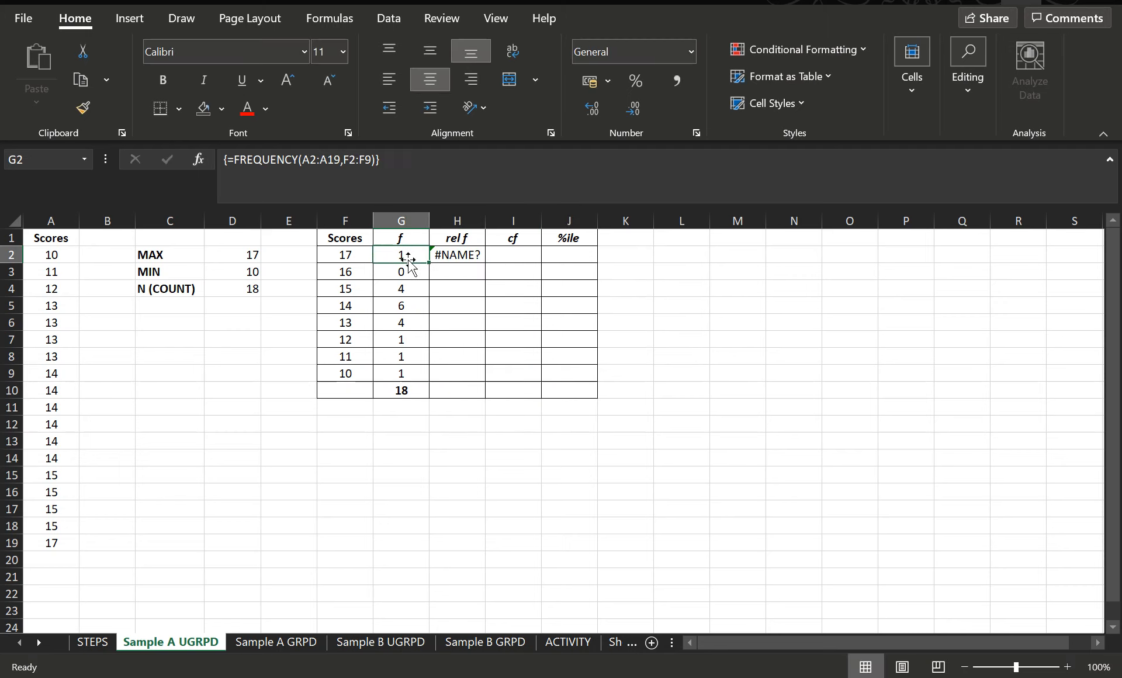
Step: Enter =G2/G10 in H2 as the first relative frequency
{"action": "left_click", "coordinate": [469, 259]}
{"action": "key", "text": "BackSpace"}
{"action": "type", "text": "=G2"}
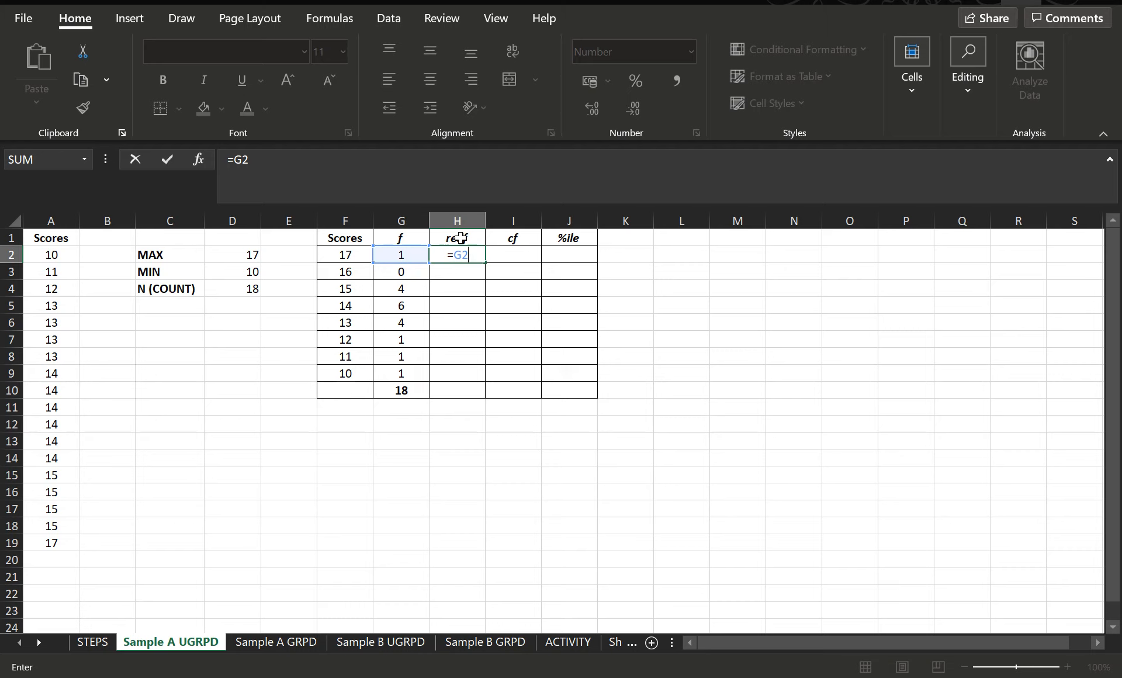
{"action": "type", "text": "/"}
{"action": "left_click", "coordinate": [412, 394]}
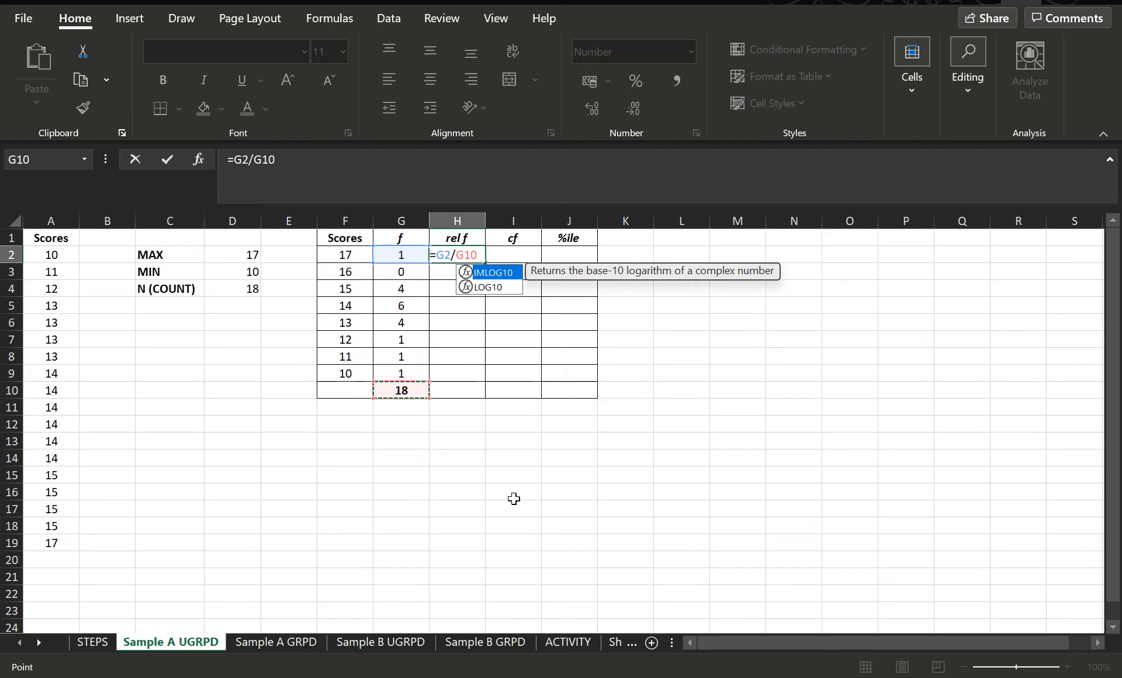
{"action": "key", "text": "Return"}
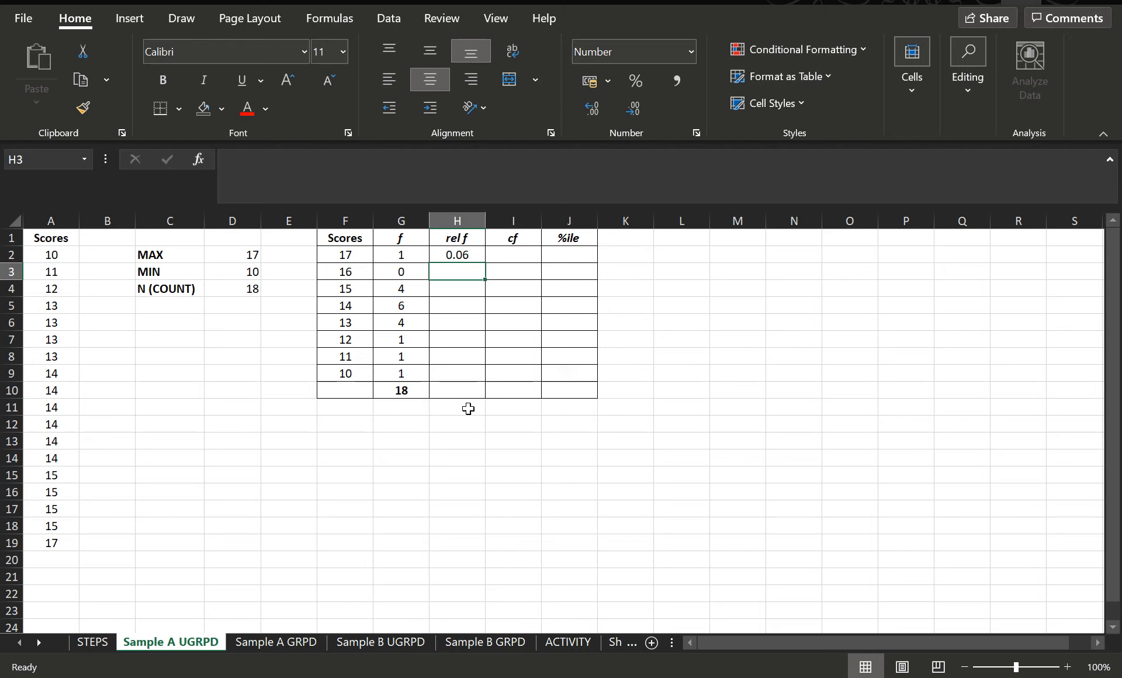
Step: Fill H2's relative frequency formula down to H9
{"action": "left_click", "coordinate": [462, 255]}
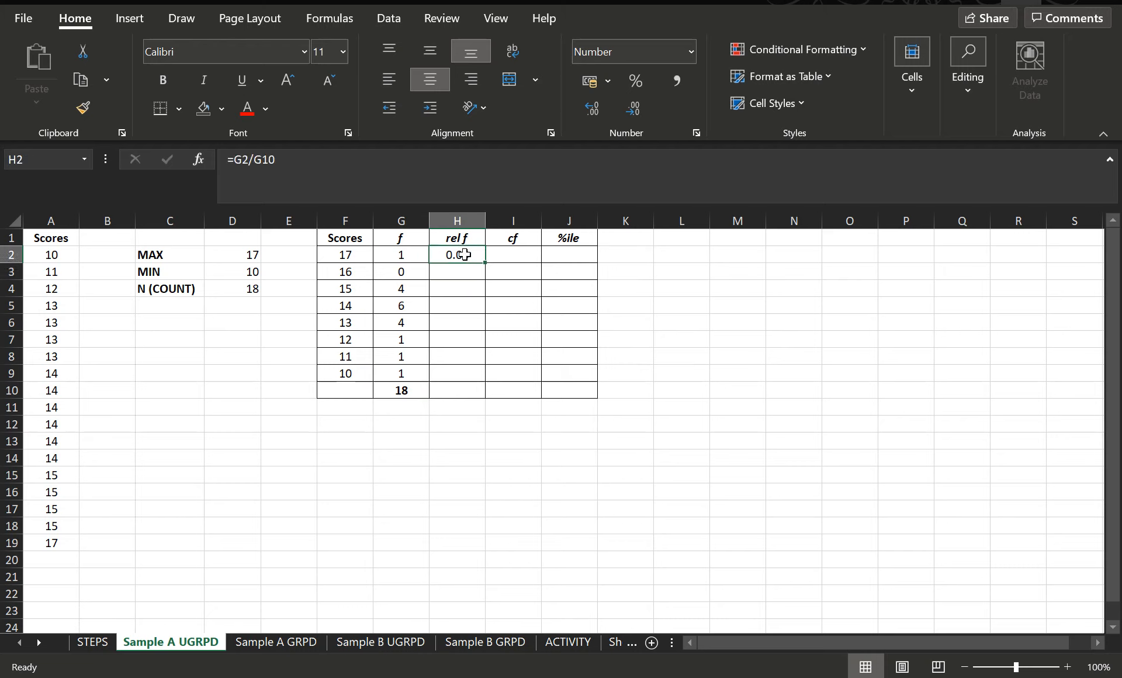
{"action": "left_click_drag", "start_coordinate": [487, 263], "coordinate": [485, 378]}
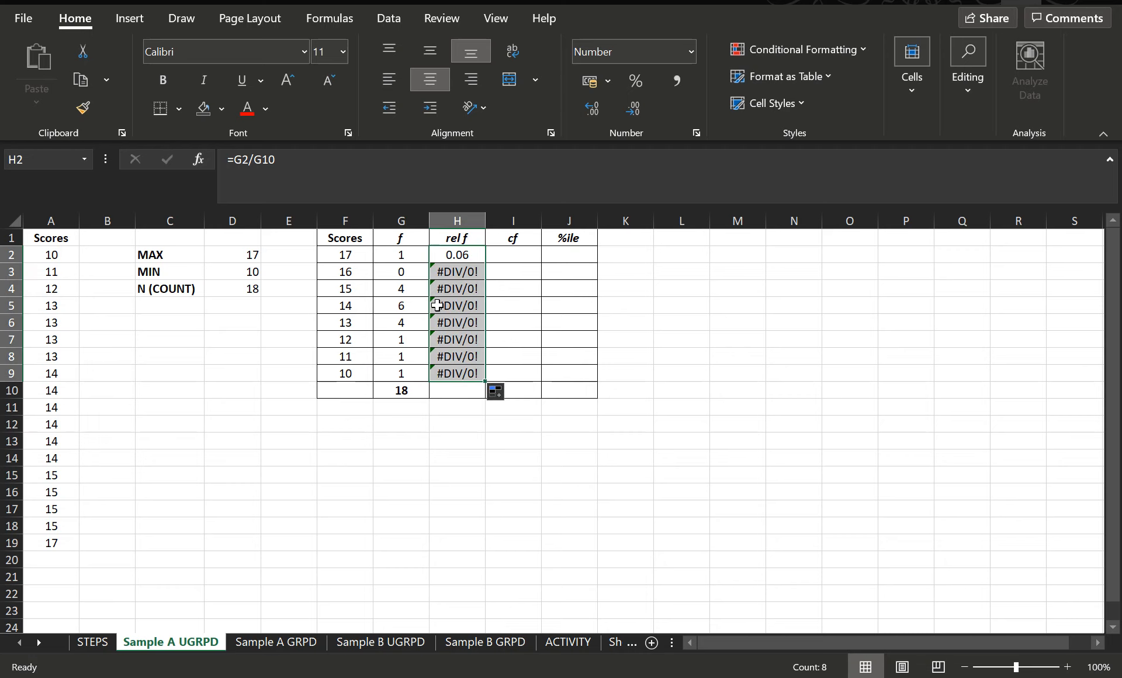
Step: Examine the copied formulas in H3 to H9 and their division error indicator
{"action": "left_click", "coordinate": [454, 274]}
{"action": "left_click", "coordinate": [443, 288]}
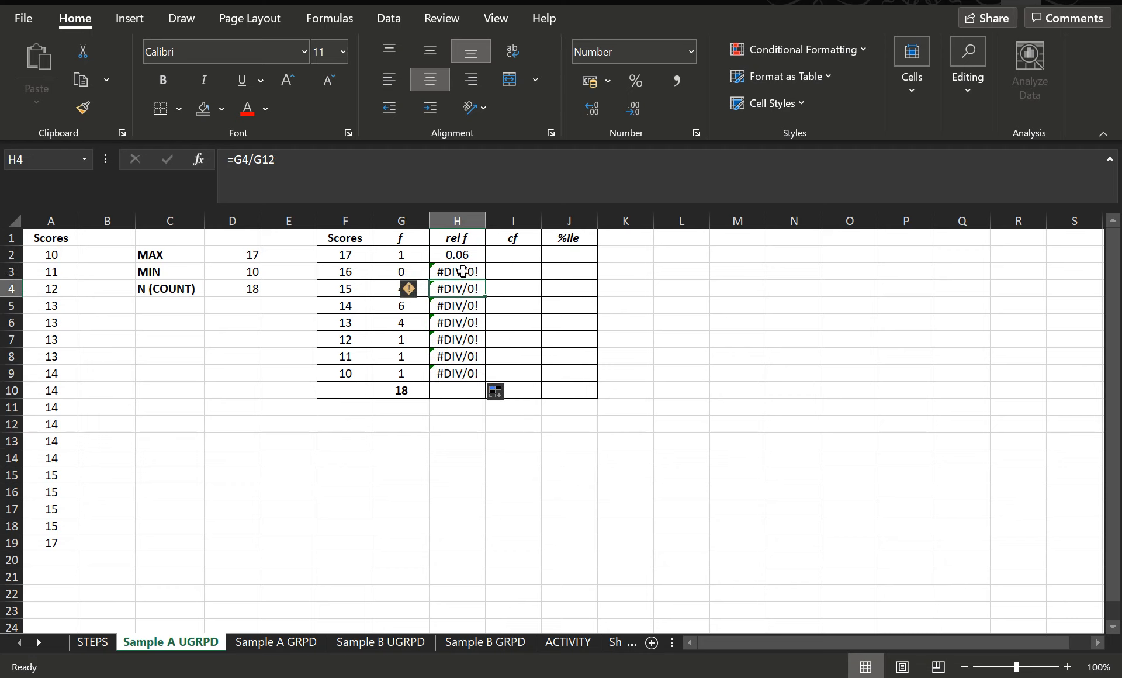
{"action": "left_click", "coordinate": [459, 272]}
{"action": "left_click", "coordinate": [409, 272]}
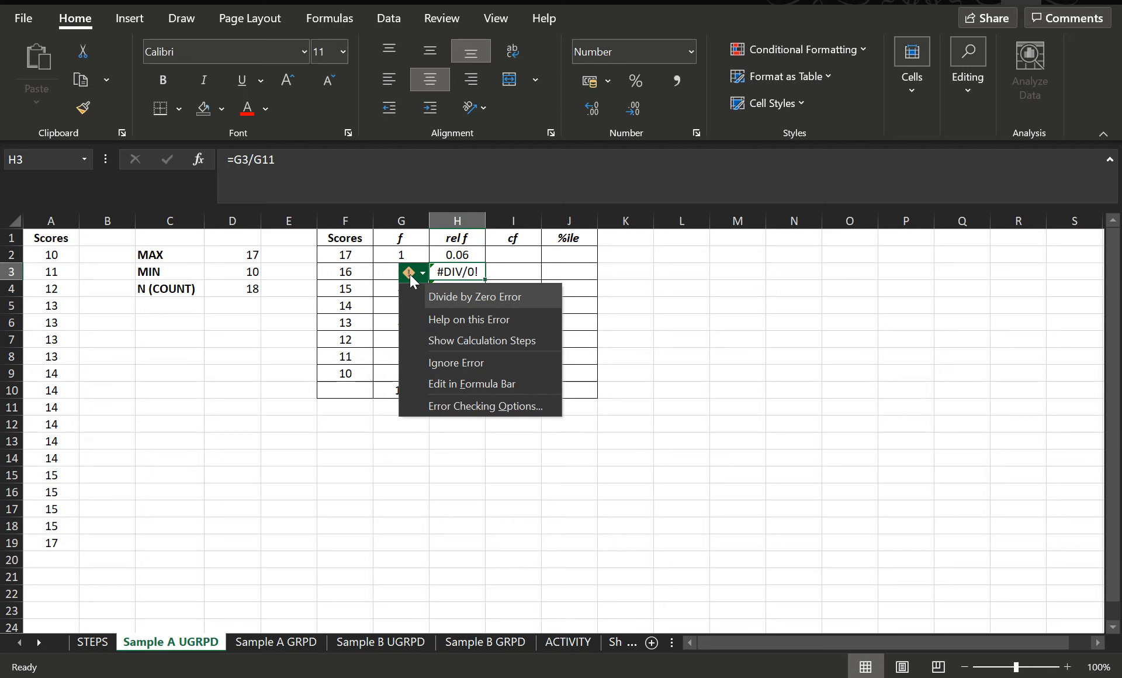
{"action": "left_click", "coordinate": [727, 374]}
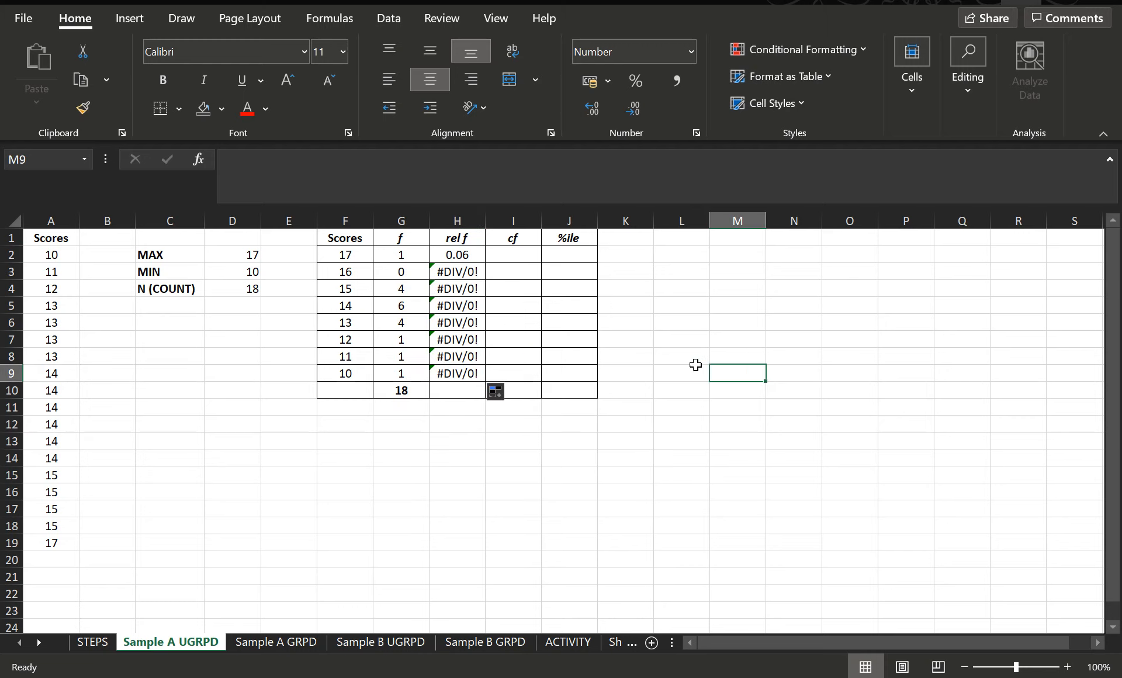
{"action": "left_click", "coordinate": [456, 272]}
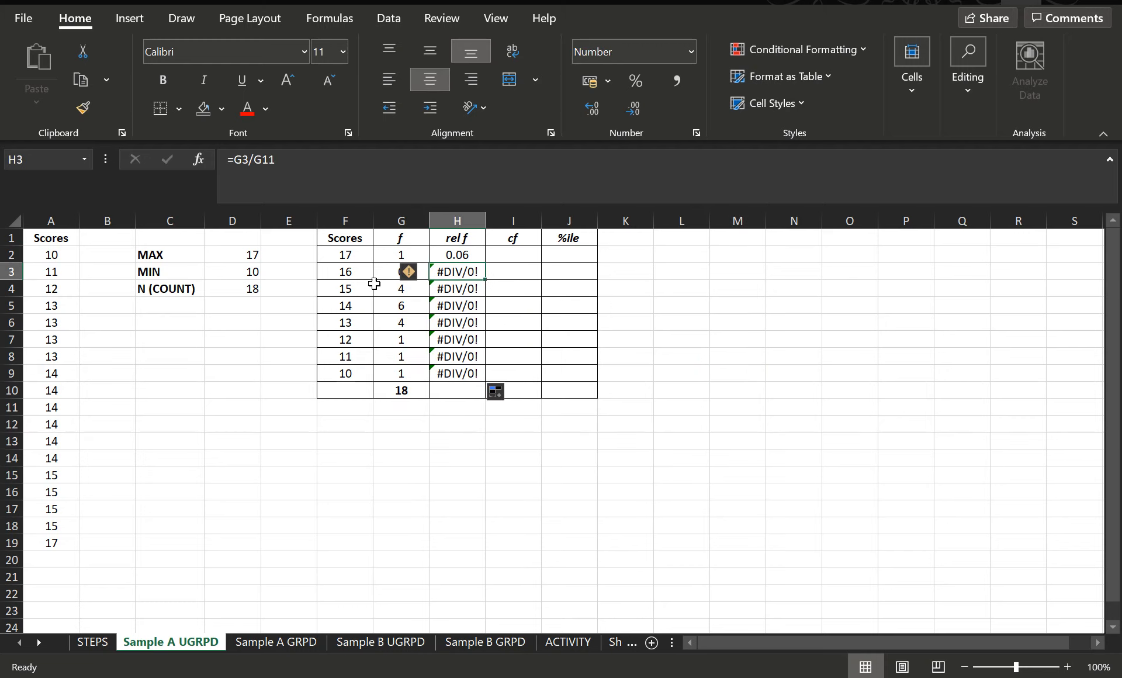
{"action": "left_click", "coordinate": [458, 255]}
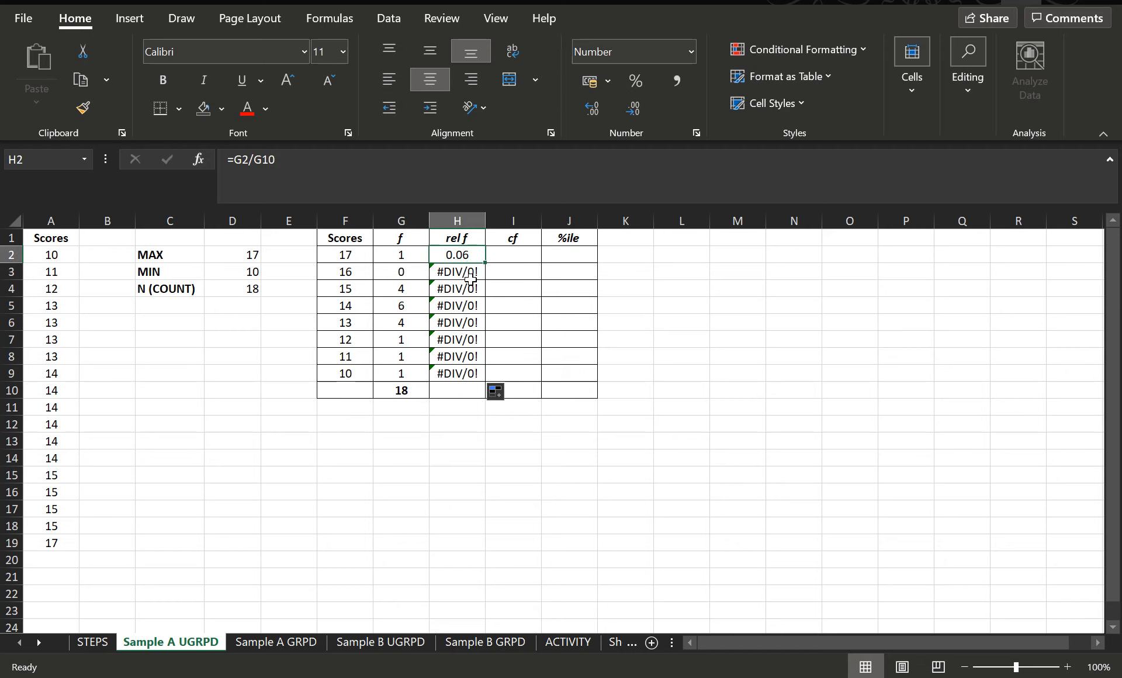
{"action": "left_click", "coordinate": [461, 272]}
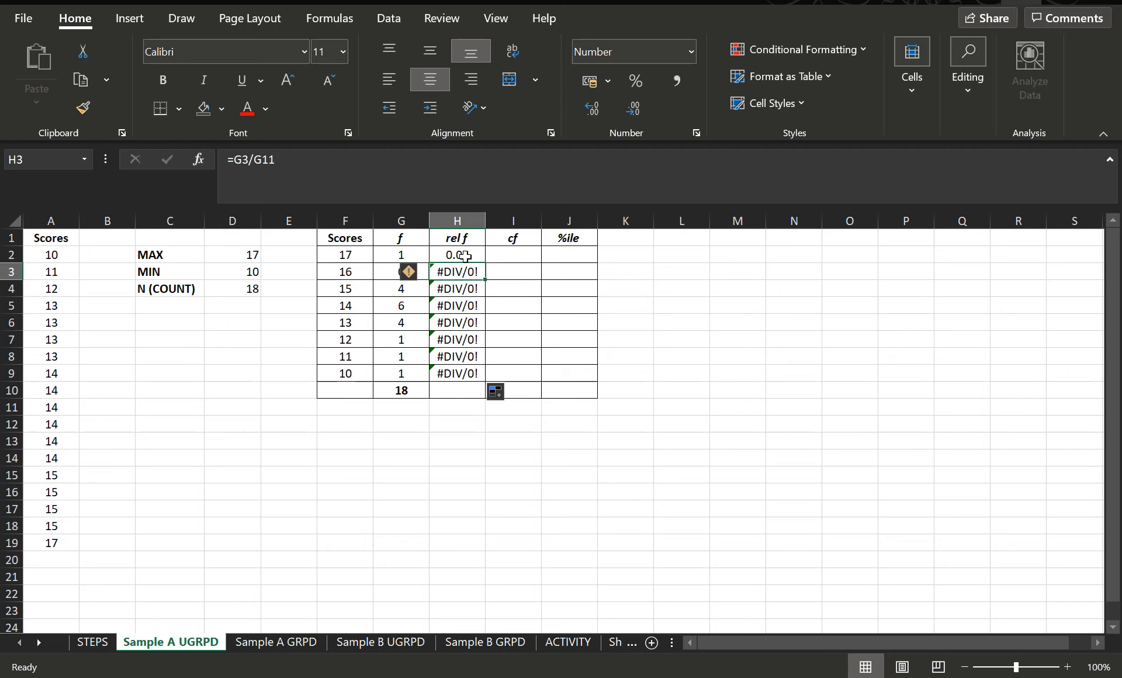
{"action": "left_click", "coordinate": [465, 256]}
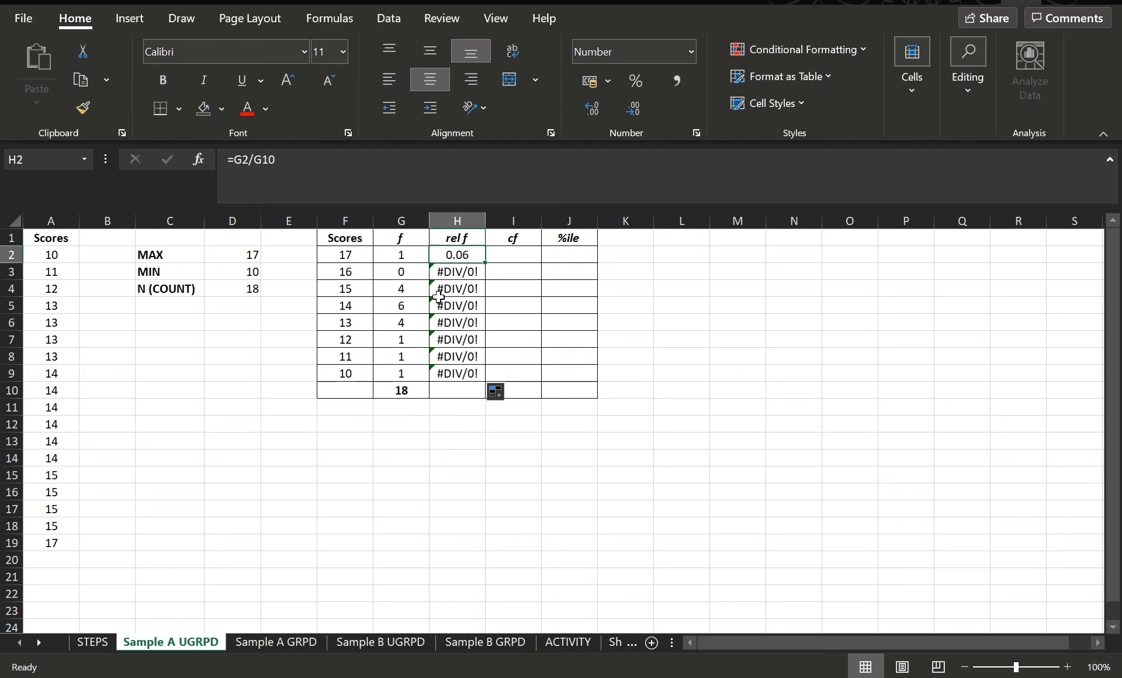
{"action": "left_click", "coordinate": [463, 272]}
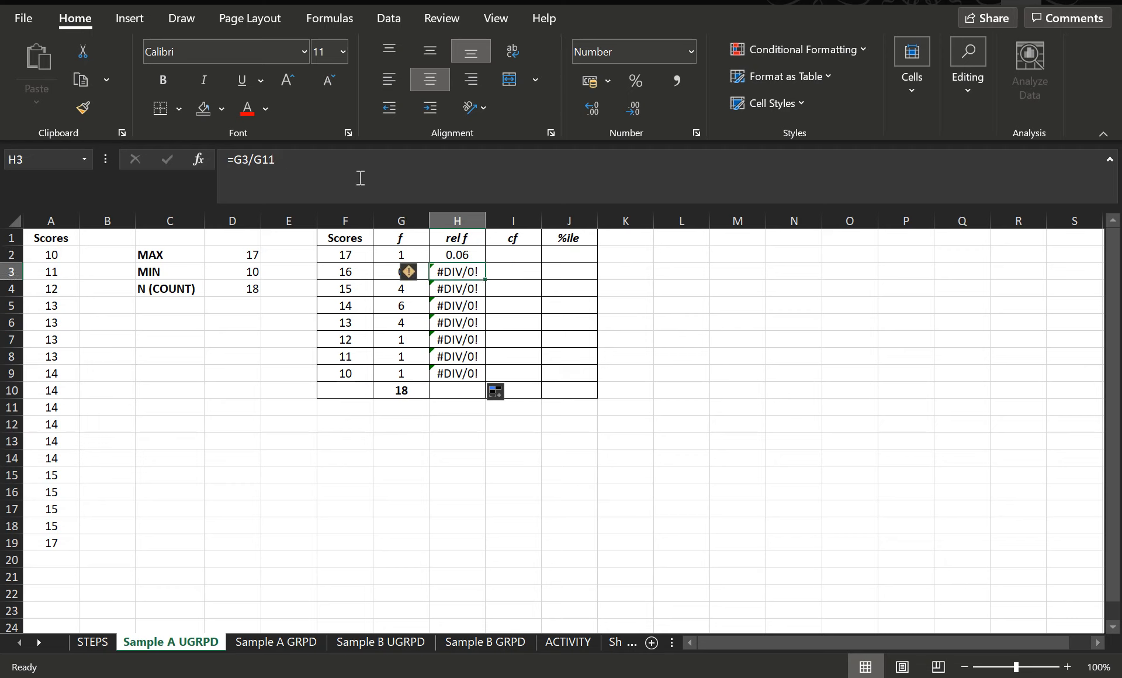
{"action": "left_click", "coordinate": [469, 259]}
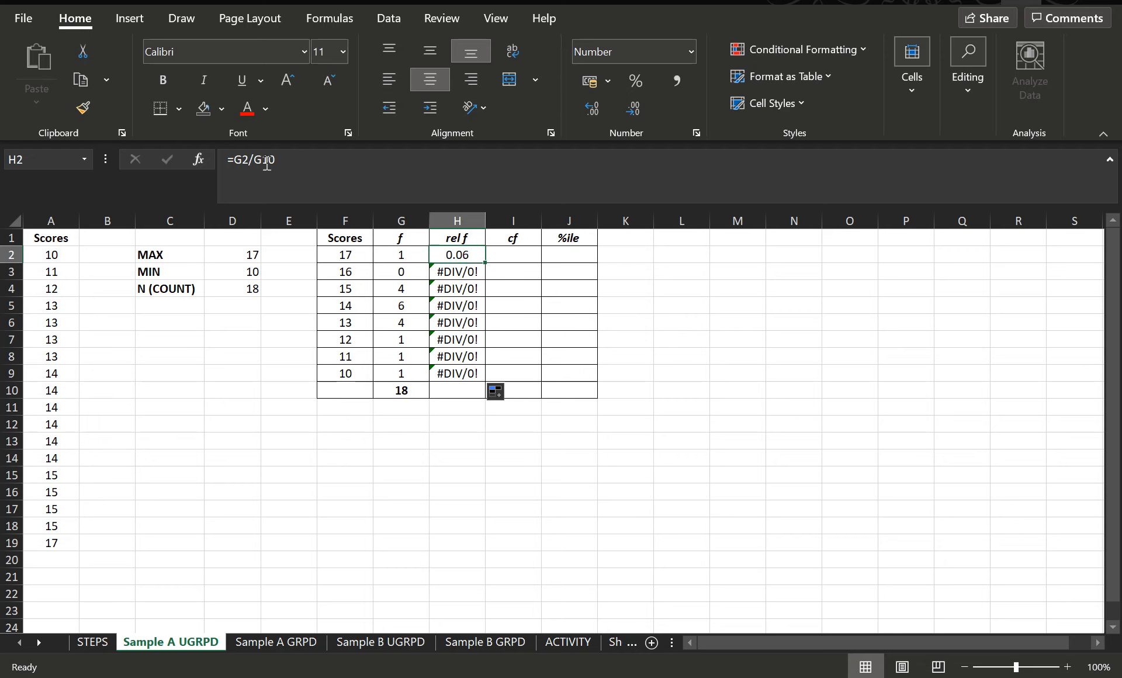
{"action": "left_click", "coordinate": [470, 272]}
{"action": "left_click", "coordinate": [471, 292]}
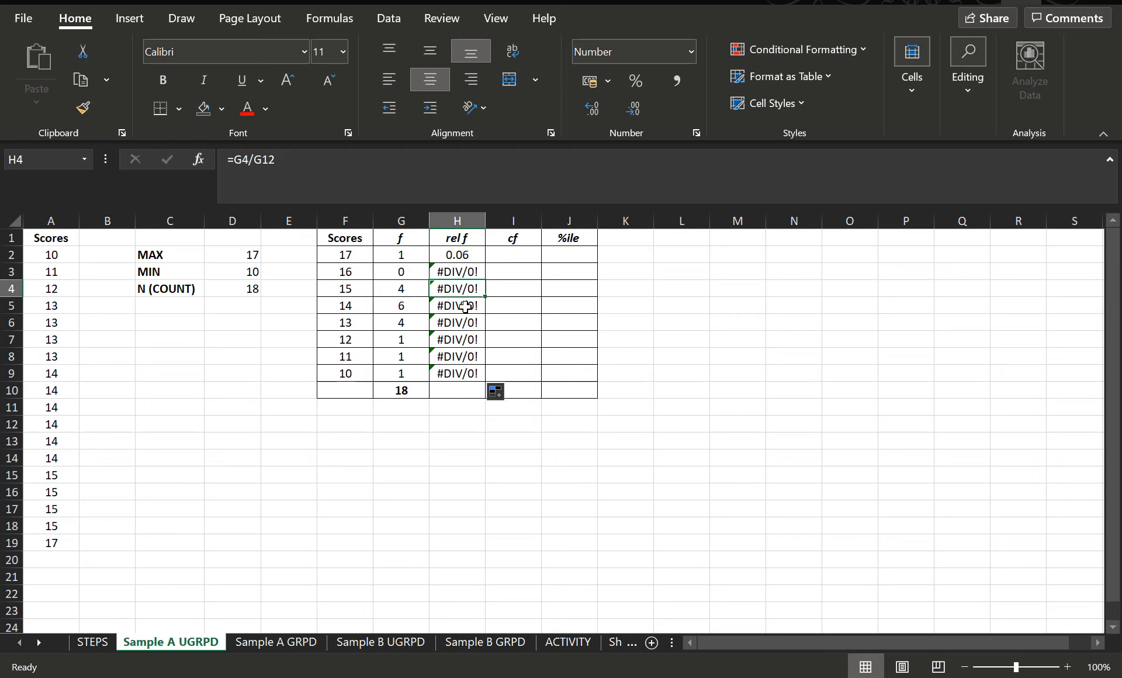
{"action": "left_click", "coordinate": [468, 306]}
{"action": "left_click", "coordinate": [461, 323]}
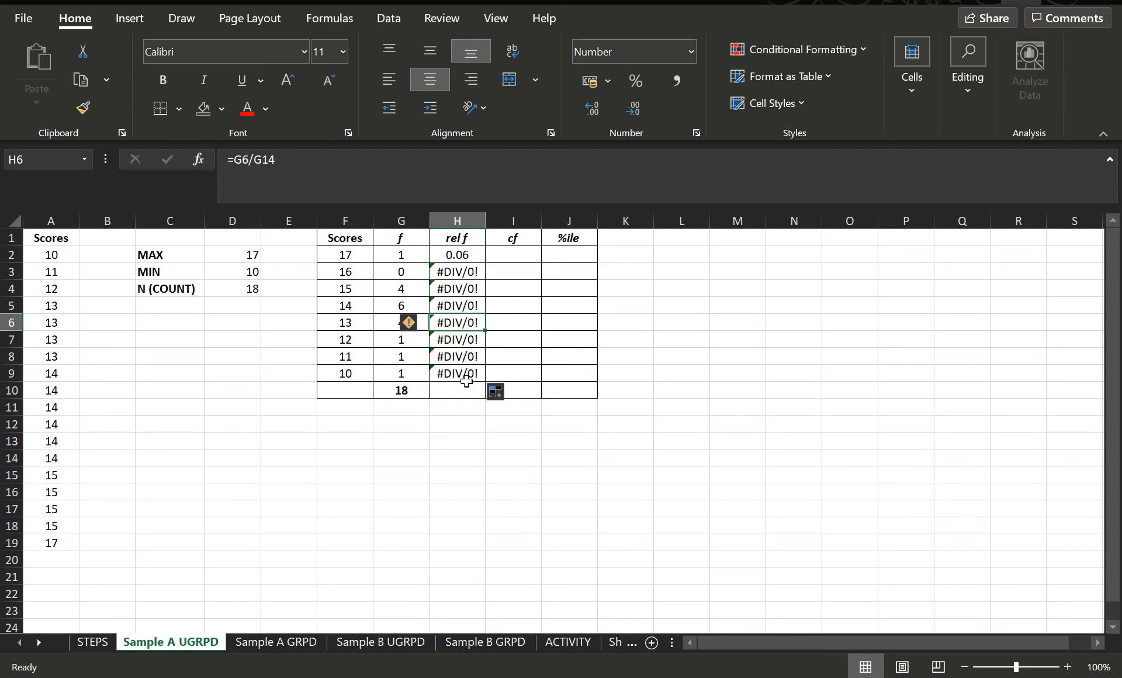
Step: Clear the copied formulas from H3 to H9
{"action": "left_click_drag", "start_coordinate": [453, 270], "coordinate": [471, 374]}
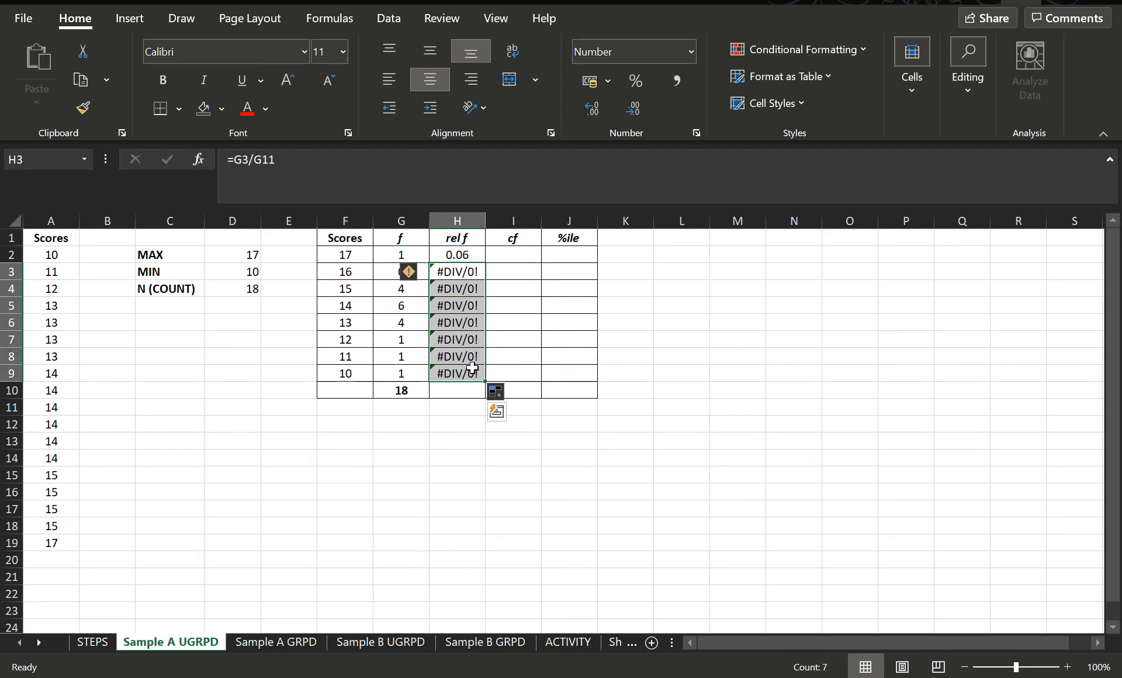
{"action": "key", "text": "Delete"}
Step: Change H2's formula to divide G2 by 18, giving =G2/18
{"action": "left_click", "coordinate": [462, 253]}
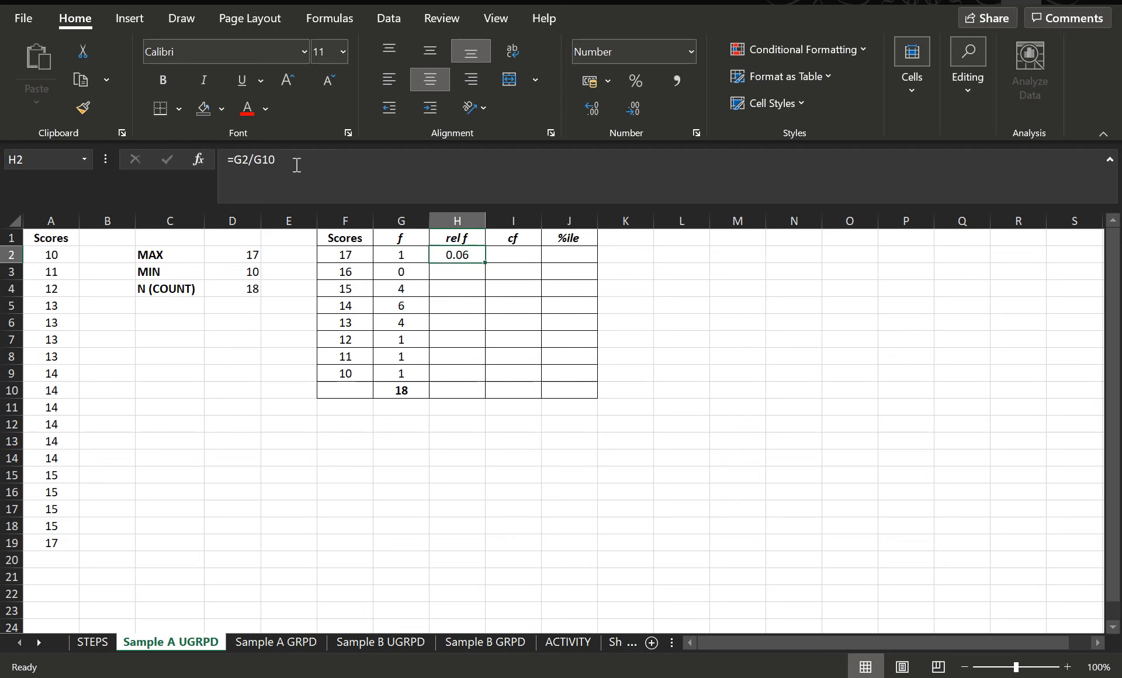
{"action": "left_click", "coordinate": [278, 158]}
{"action": "key", "text": "BackSpace"}
{"action": "key", "text": "BackSpace"}
{"action": "key", "text": "BackSpace"}
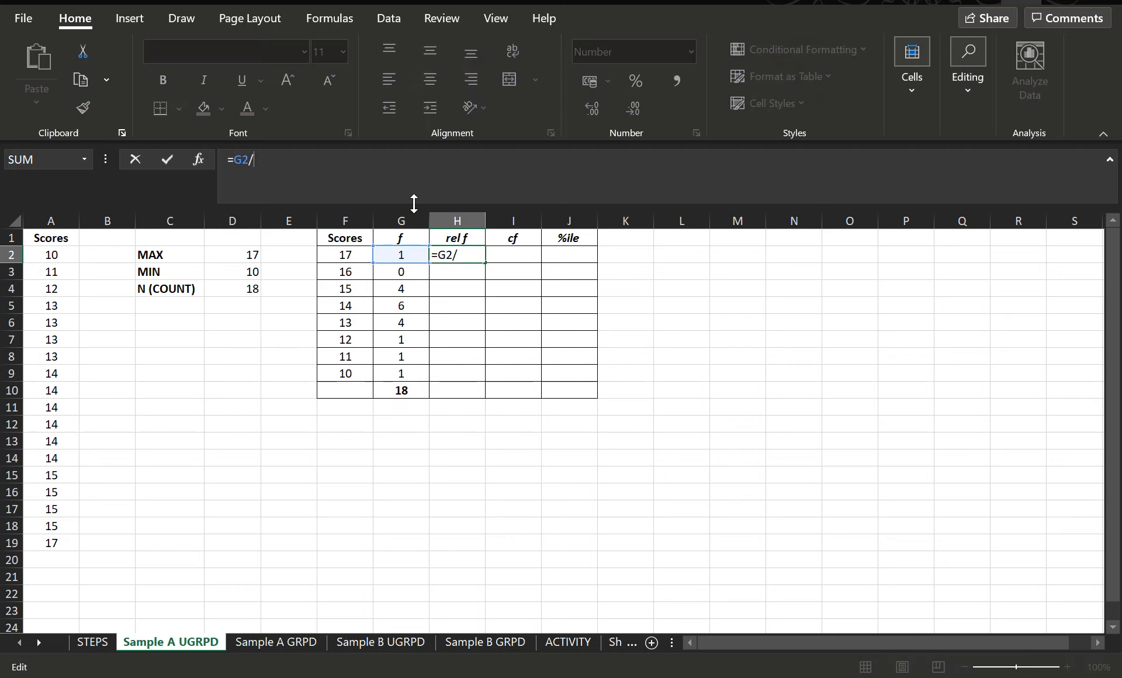
{"action": "type", "text": "18"}
{"action": "key", "text": "Return"}
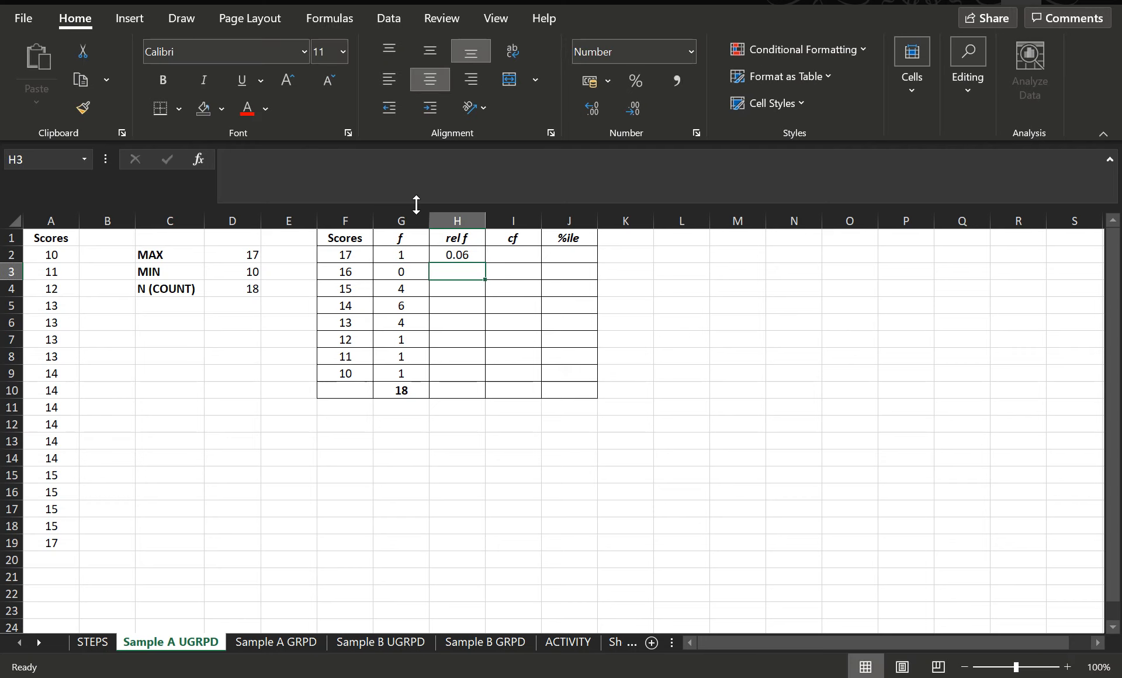
Step: Fill the =G2/18 formula down to H9 and inspect each copied formula
{"action": "left_click", "coordinate": [476, 255]}
{"action": "left_click_drag", "start_coordinate": [485, 263], "coordinate": [484, 381]}
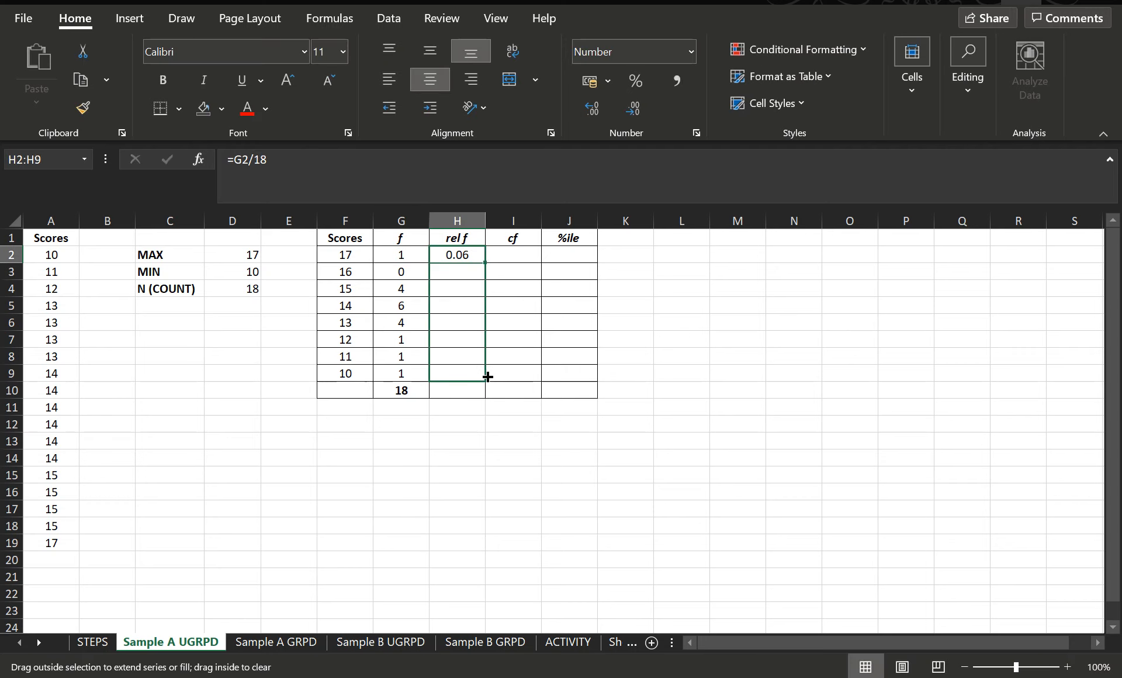
{"action": "left_click", "coordinate": [465, 276]}
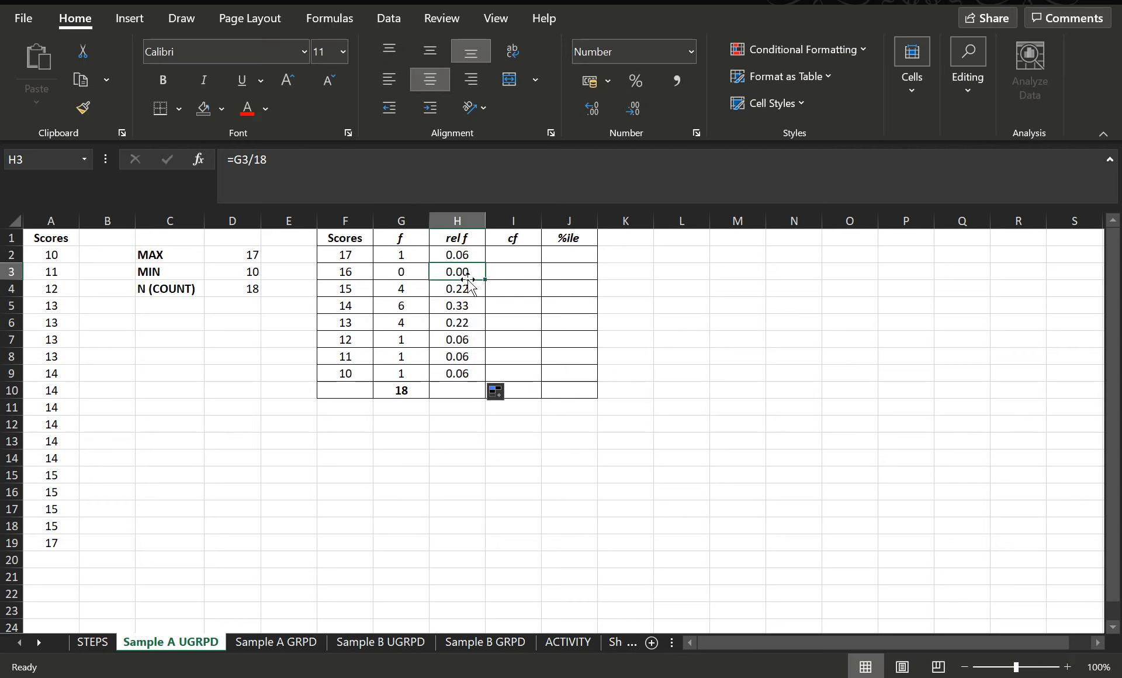
{"action": "left_click", "coordinate": [467, 291]}
{"action": "left_click", "coordinate": [467, 305]}
{"action": "left_click", "coordinate": [468, 323]}
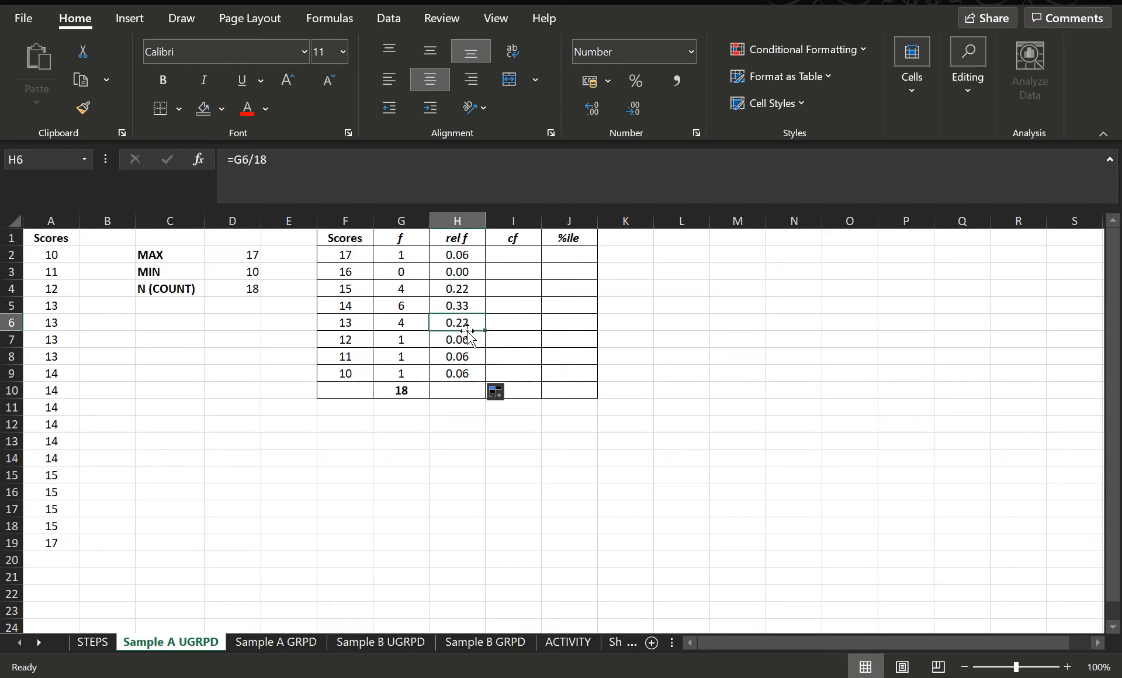
{"action": "left_click", "coordinate": [466, 340]}
{"action": "left_click", "coordinate": [465, 354]}
{"action": "left_click", "coordinate": [465, 374]}
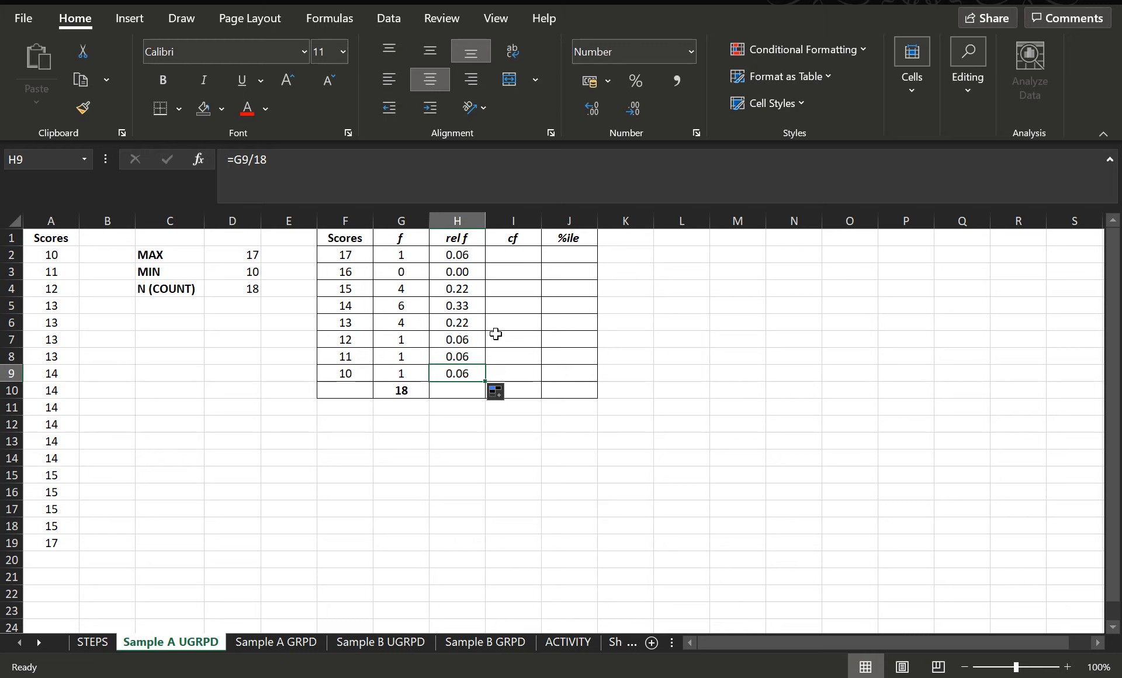
Step: Clear the relative frequencies from H3 to H9
{"action": "left_click_drag", "start_coordinate": [468, 274], "coordinate": [471, 375]}
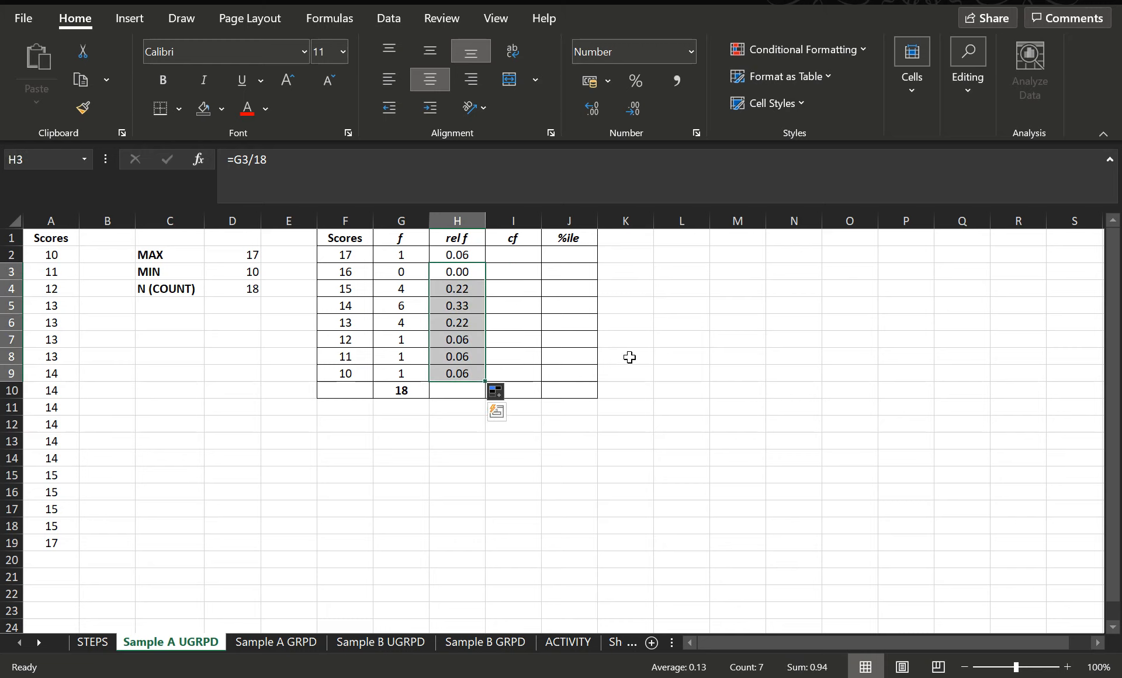
{"action": "key", "text": "Delete"}
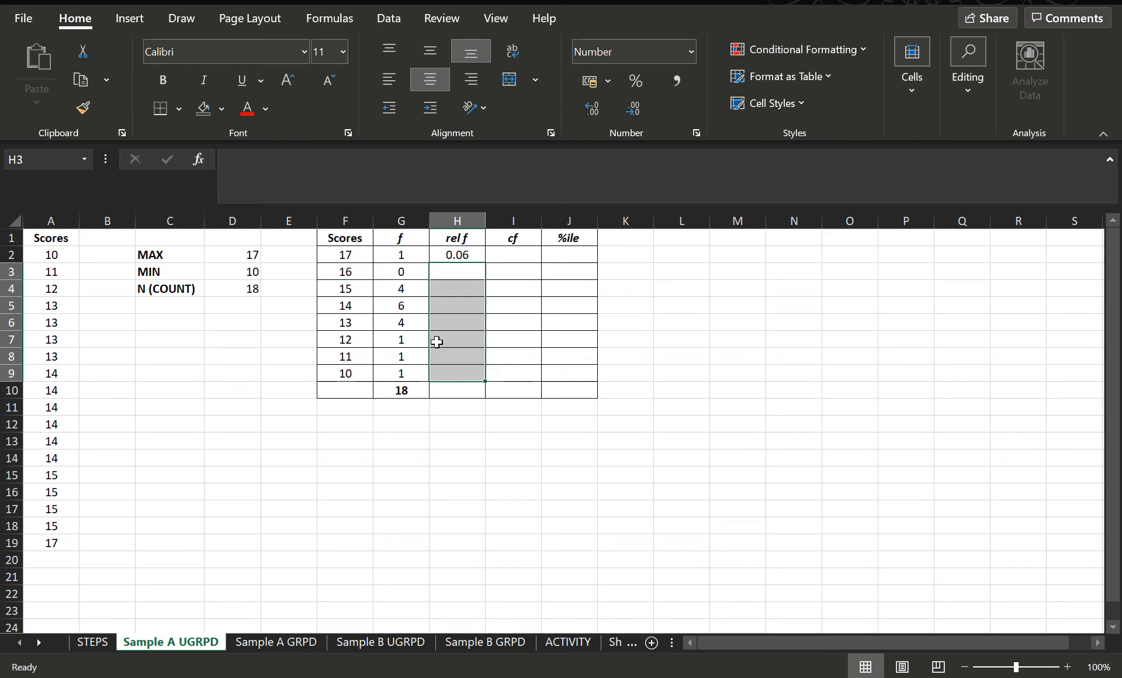
Step: Change H2's formula to divide G2 by the total in G10, giving =G2/G10
{"action": "left_click", "coordinate": [460, 257]}
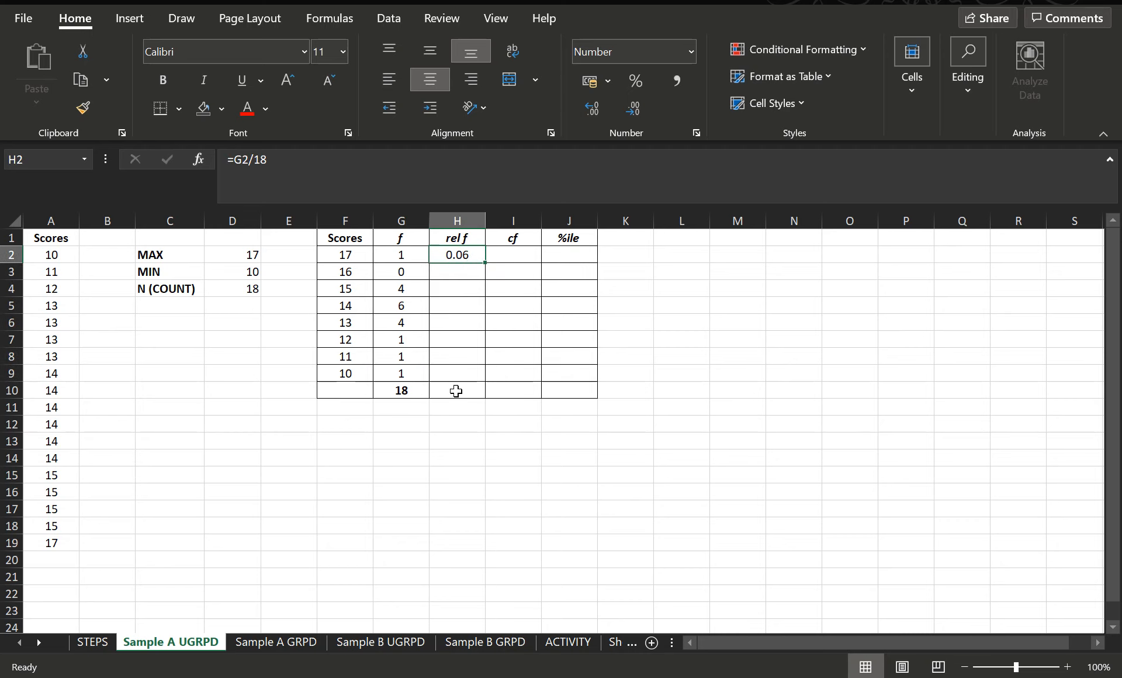
{"action": "left_click", "coordinate": [304, 161]}
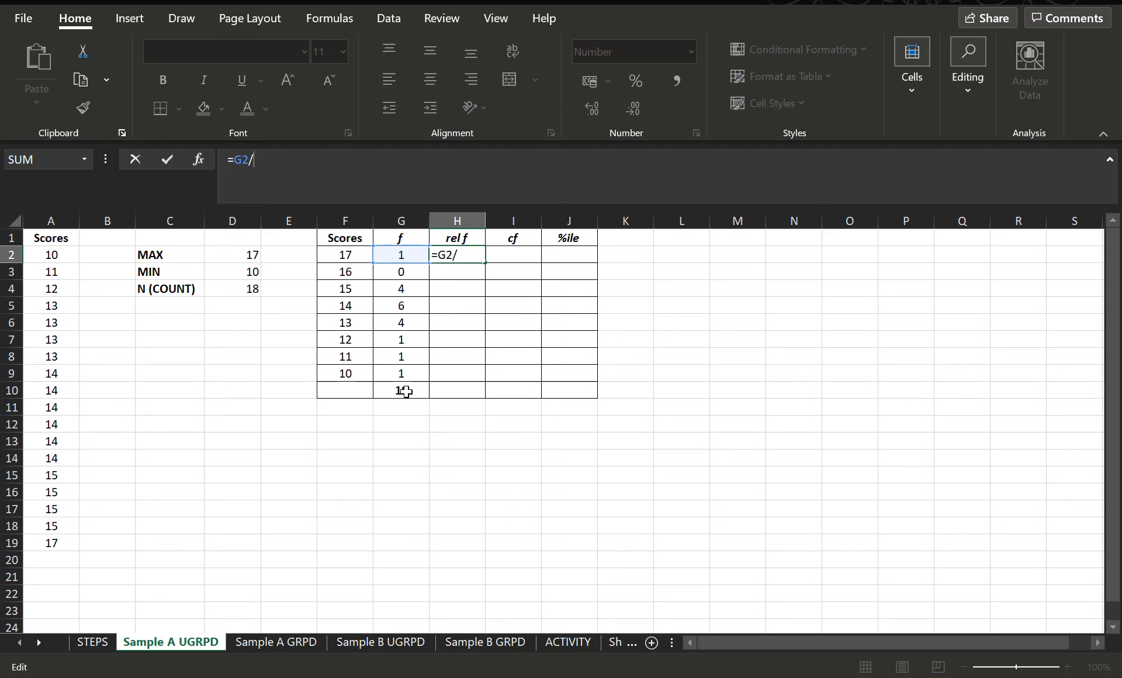
{"action": "type", "text": "G10"}
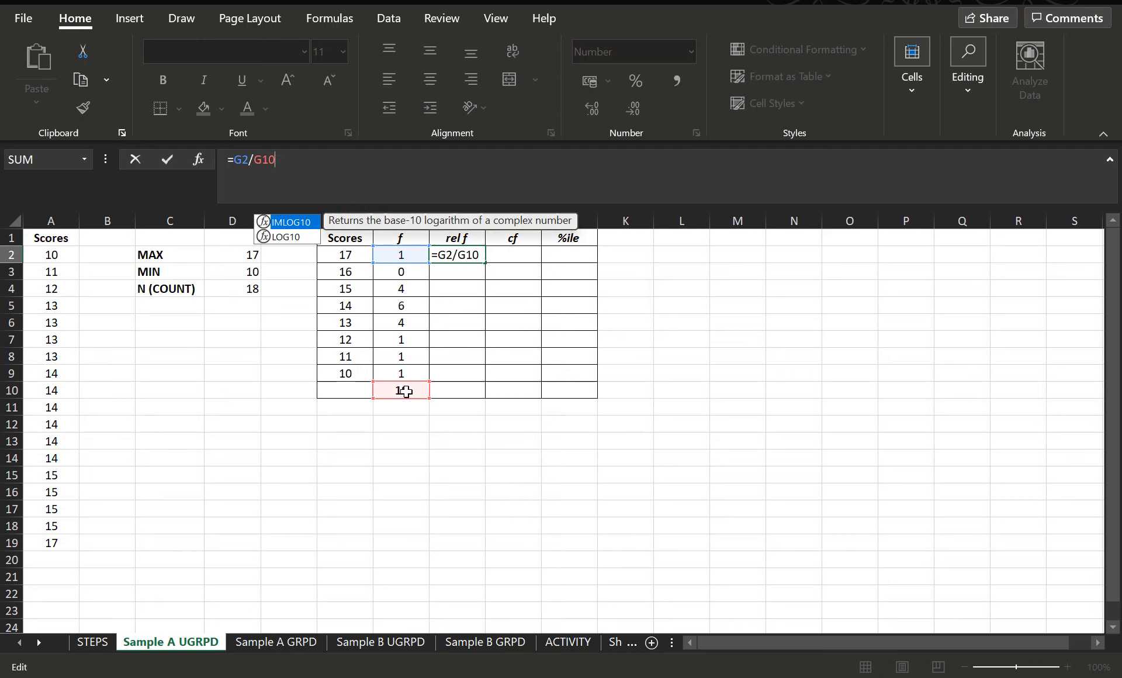
{"action": "key", "text": "Return"}
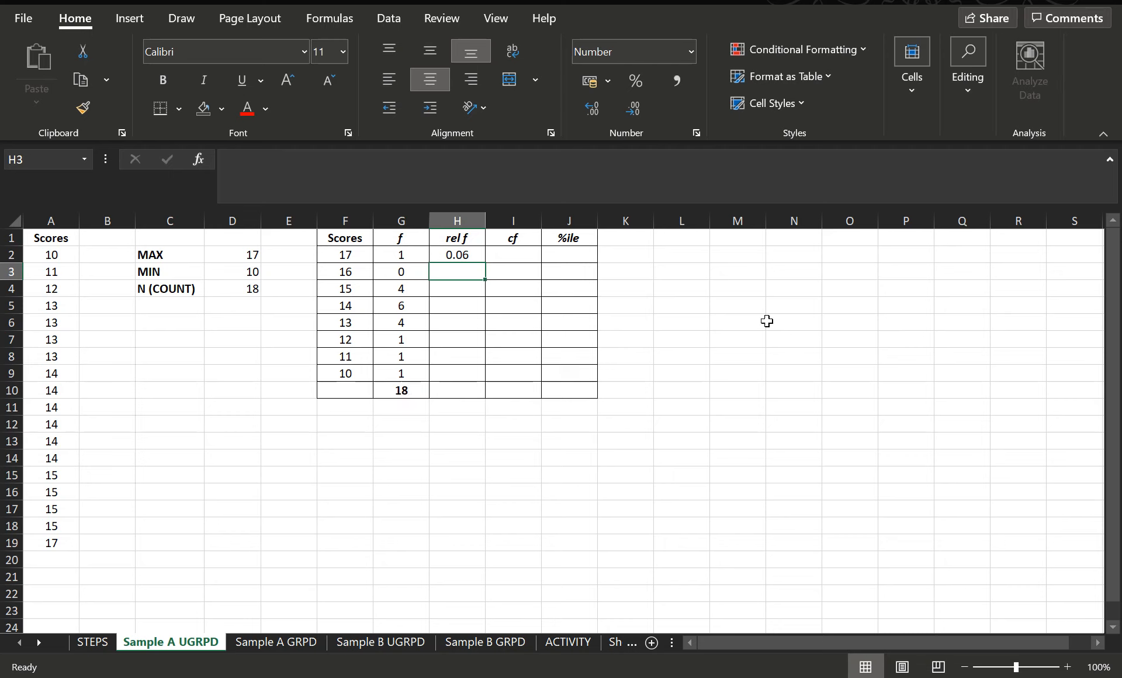
Step: Make the G10 reference in H2's formula absolute, giving =G2/$G$10
{"action": "left_click", "coordinate": [468, 255]}
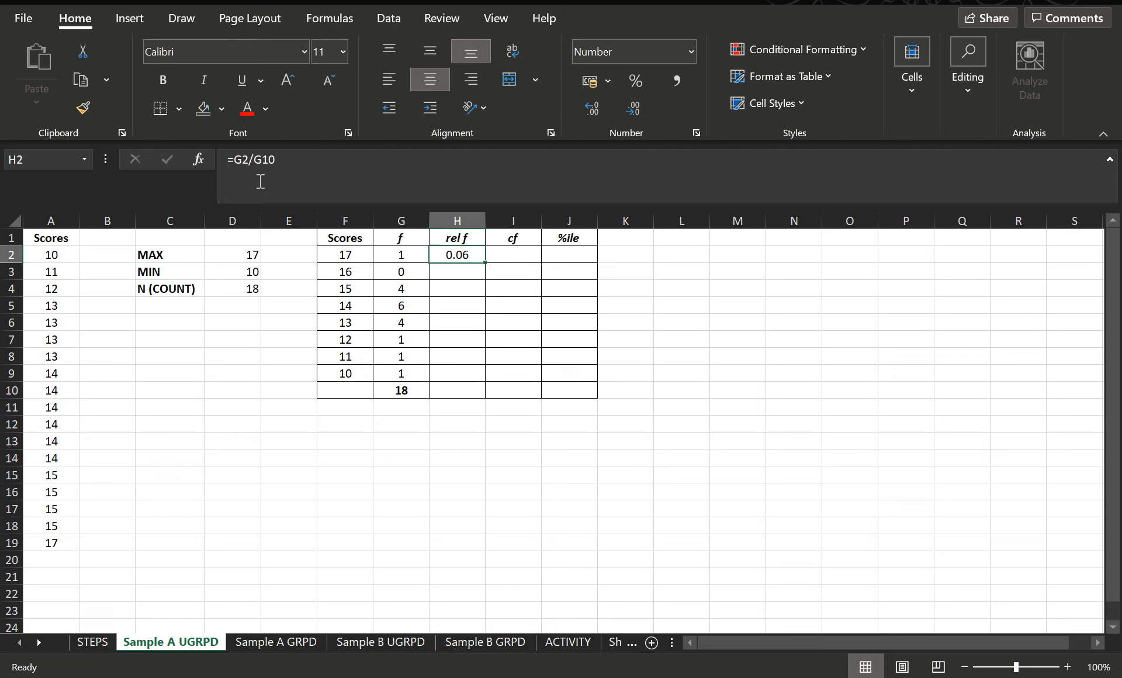
{"action": "left_click", "coordinate": [252, 159]}
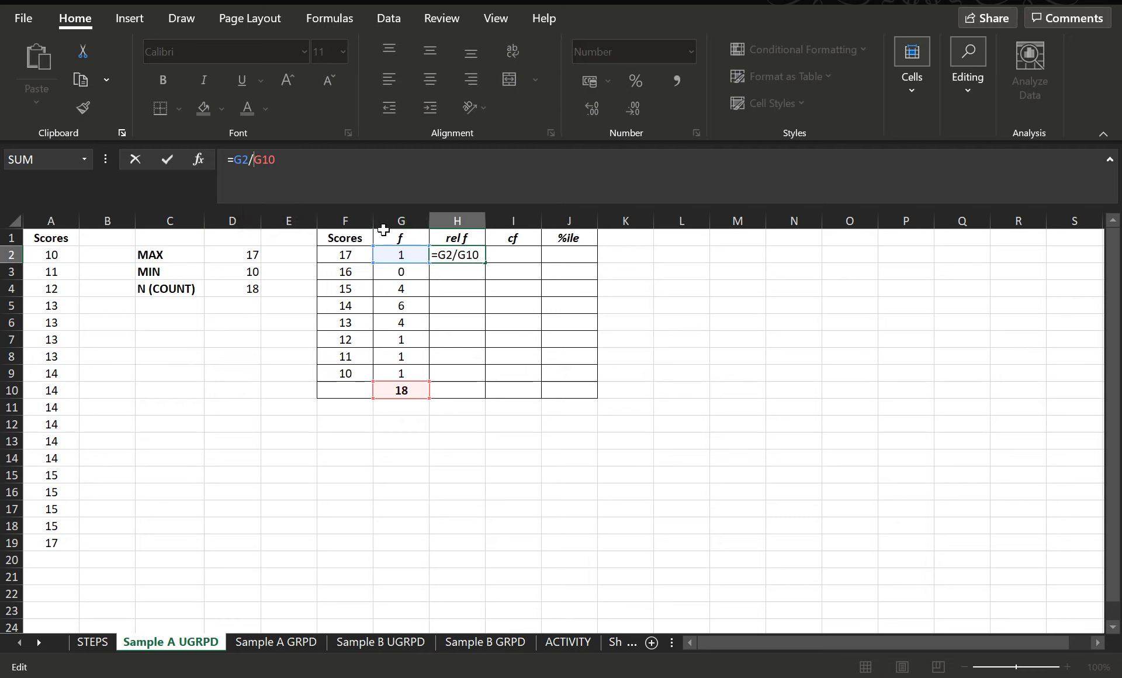
{"action": "type", "text": "$"}
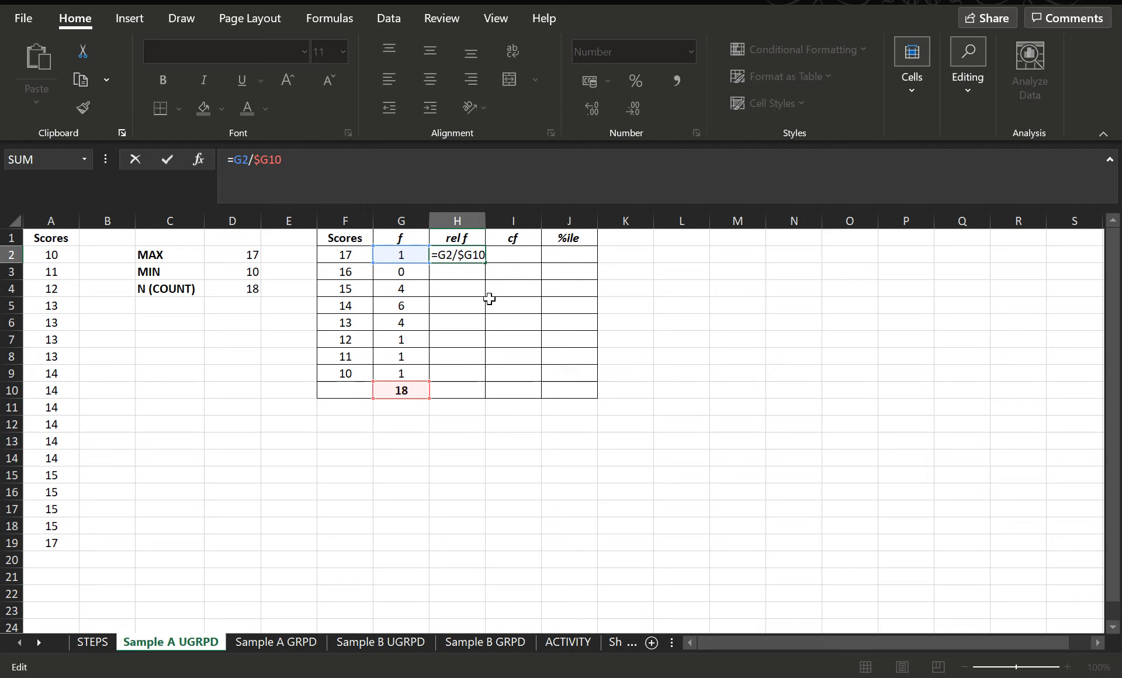
{"action": "type", "text": "$"}
{"action": "key", "text": "Return"}
Step: Fill the =G2/$G$10 formula down from H2 to H9
{"action": "left_click", "coordinate": [460, 256]}
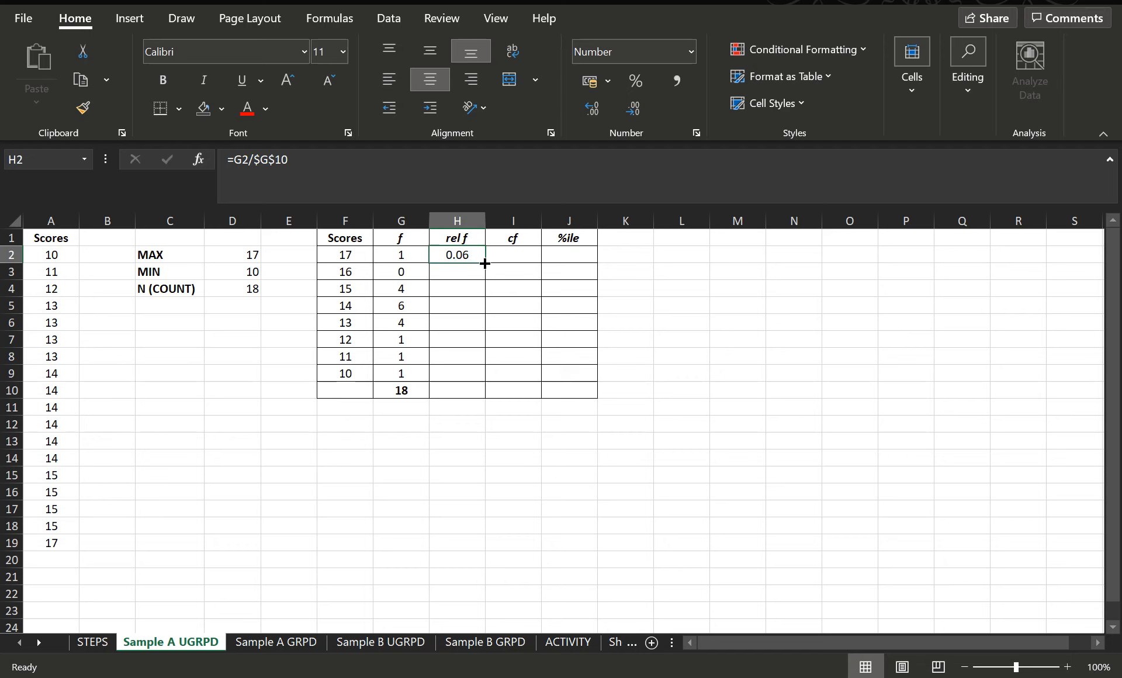
{"action": "left_click_drag", "start_coordinate": [485, 263], "coordinate": [474, 374]}
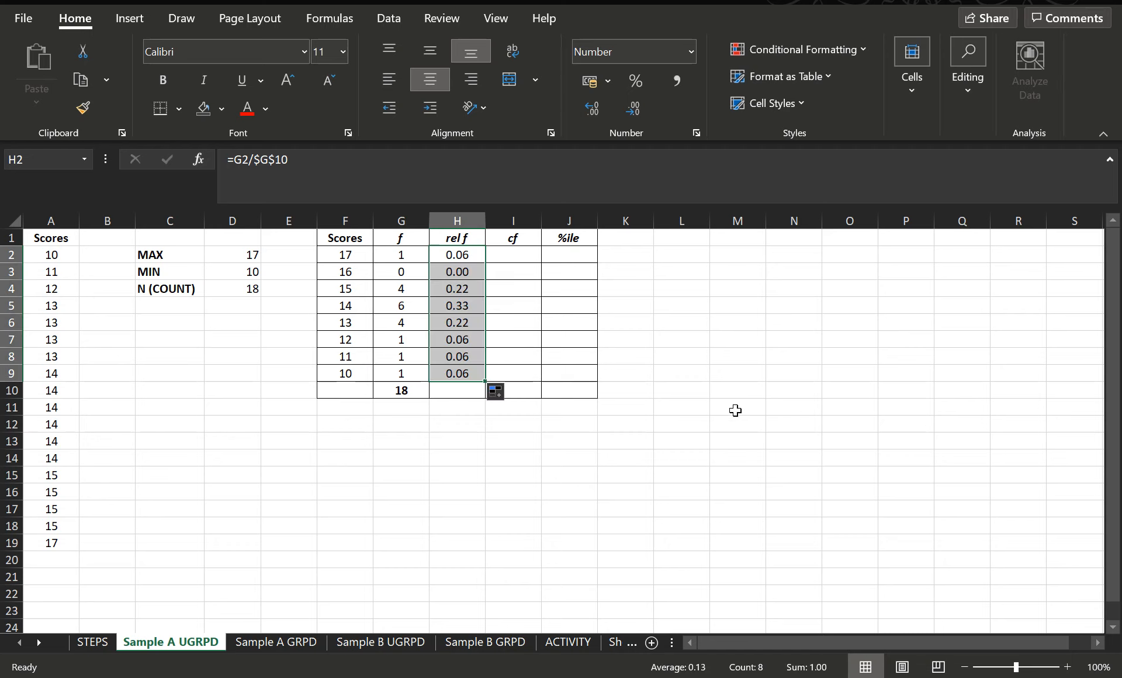
{"action": "key", "text": "ctrl+z"}
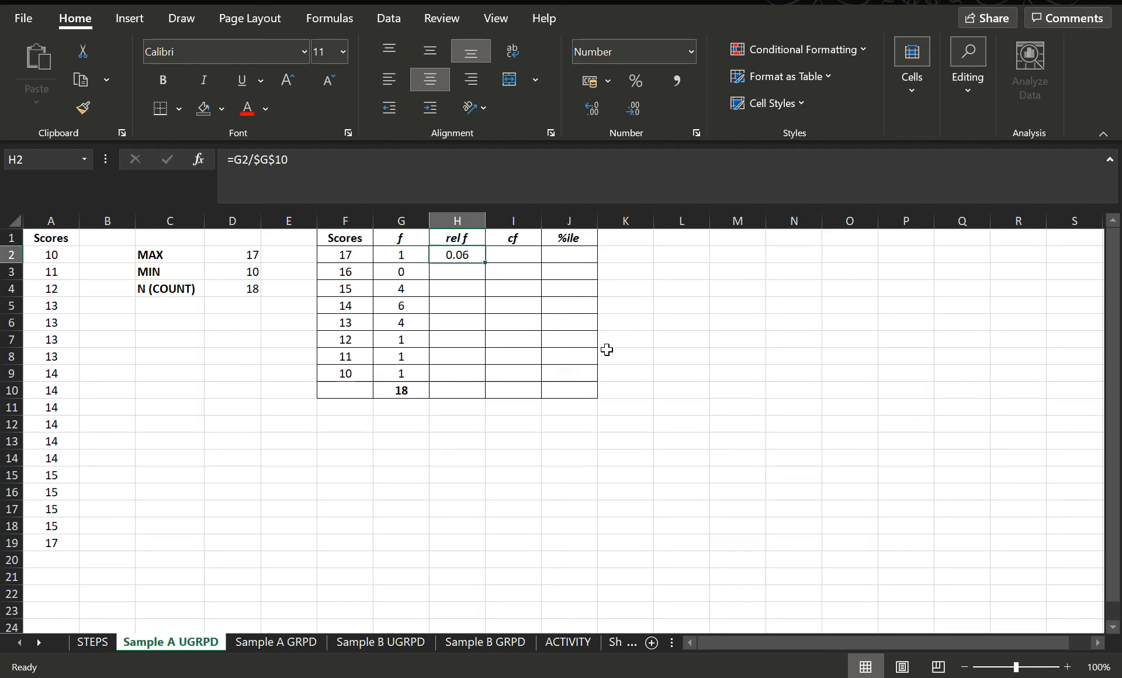
{"action": "double_click", "coordinate": [482, 263]}
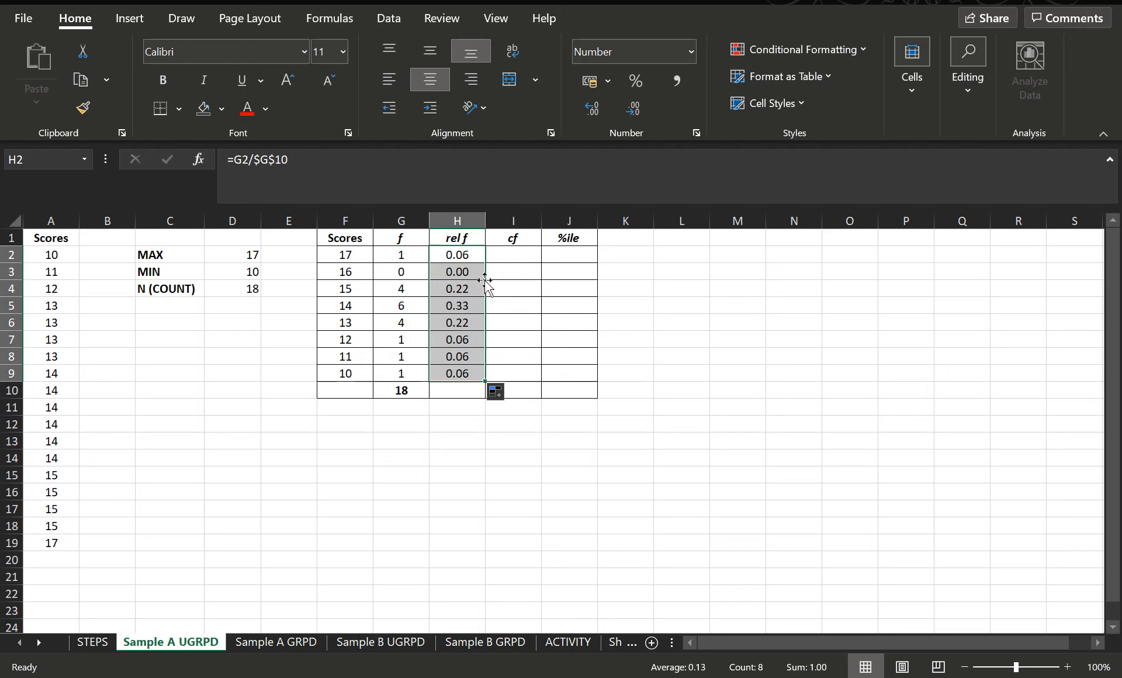
{"action": "key", "text": "ctrl+z"}
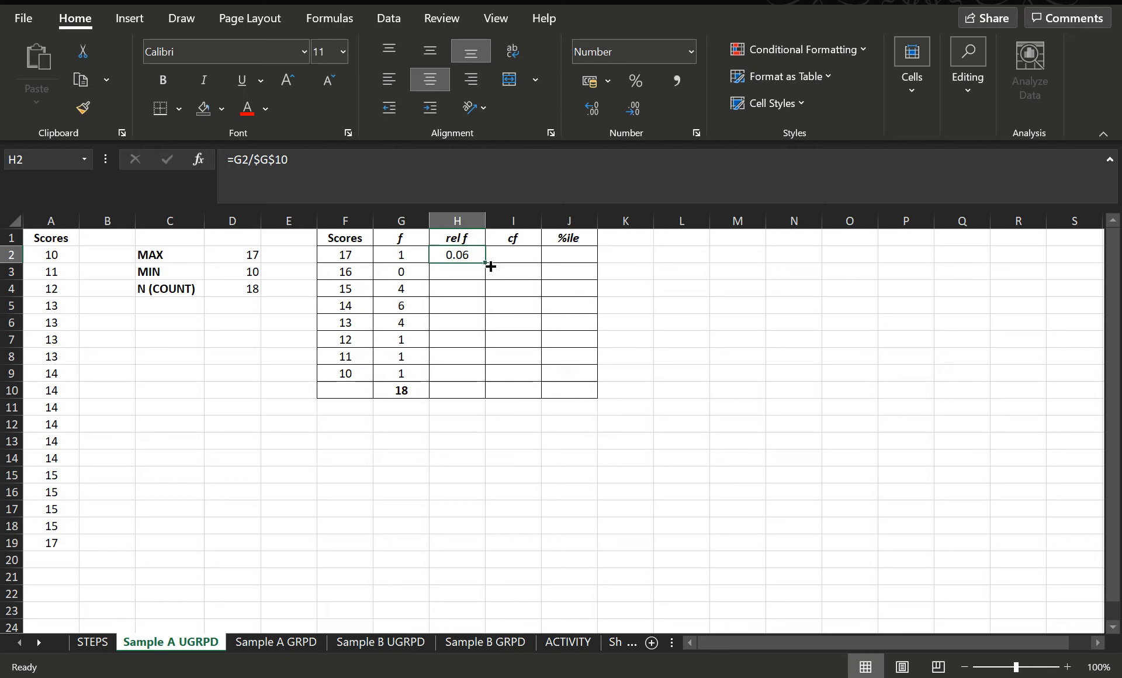
{"action": "left_click_drag", "start_coordinate": [484, 263], "coordinate": [495, 379]}
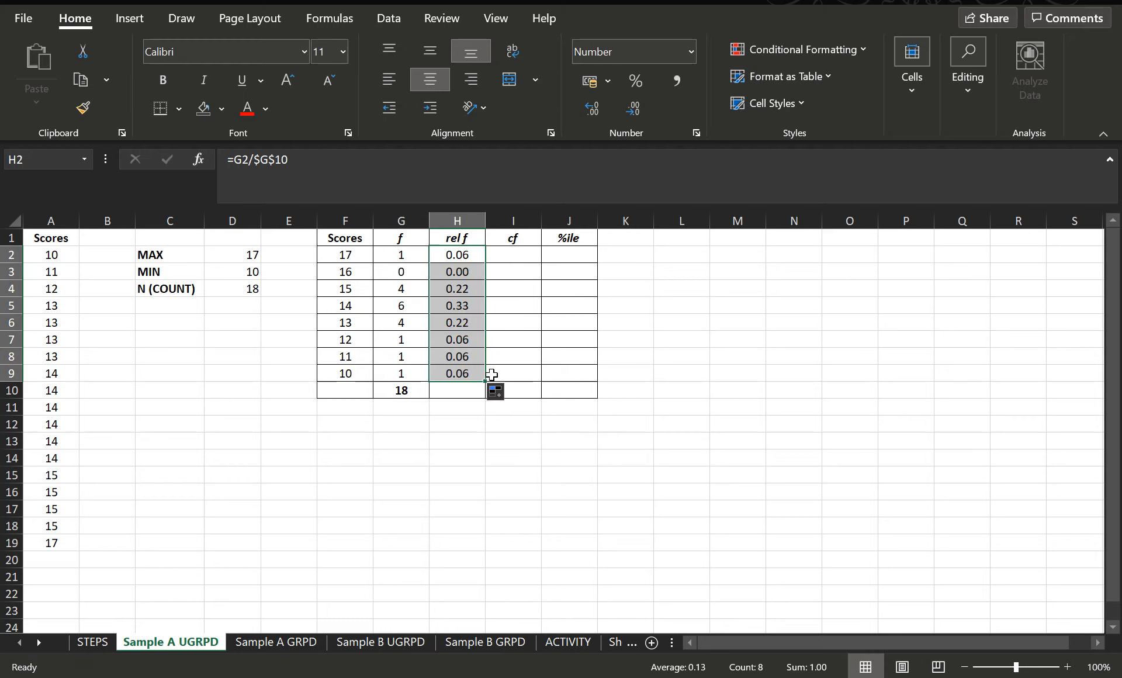
{"action": "key", "text": "ctrl+z"}
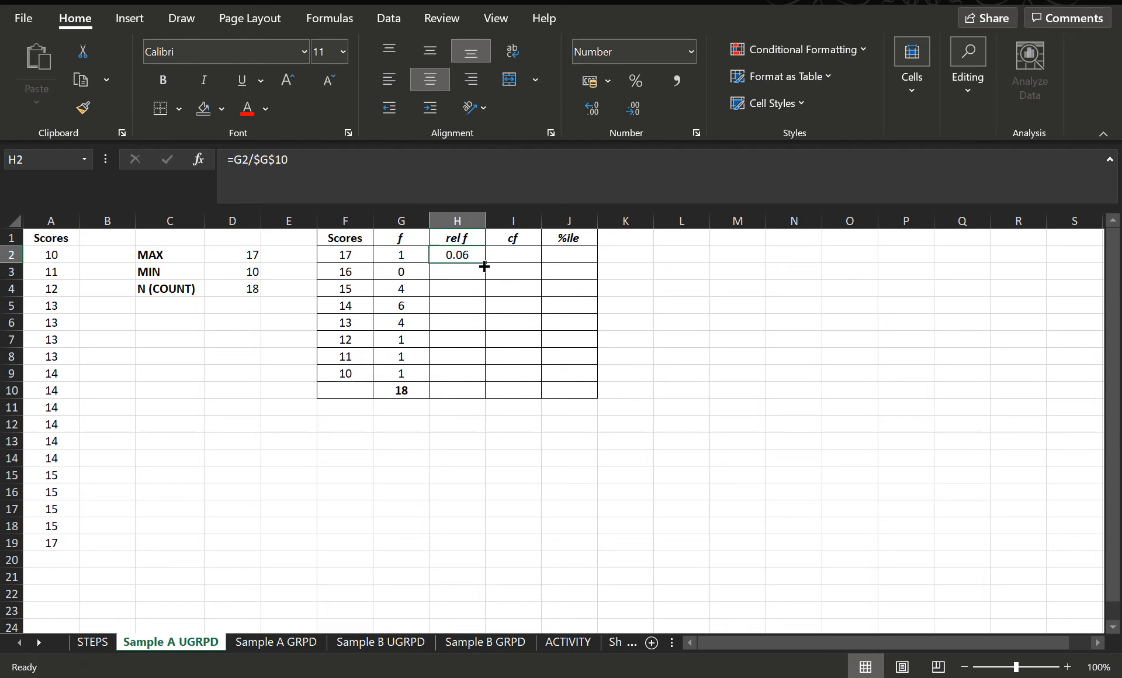
{"action": "double_click", "coordinate": [485, 263]}
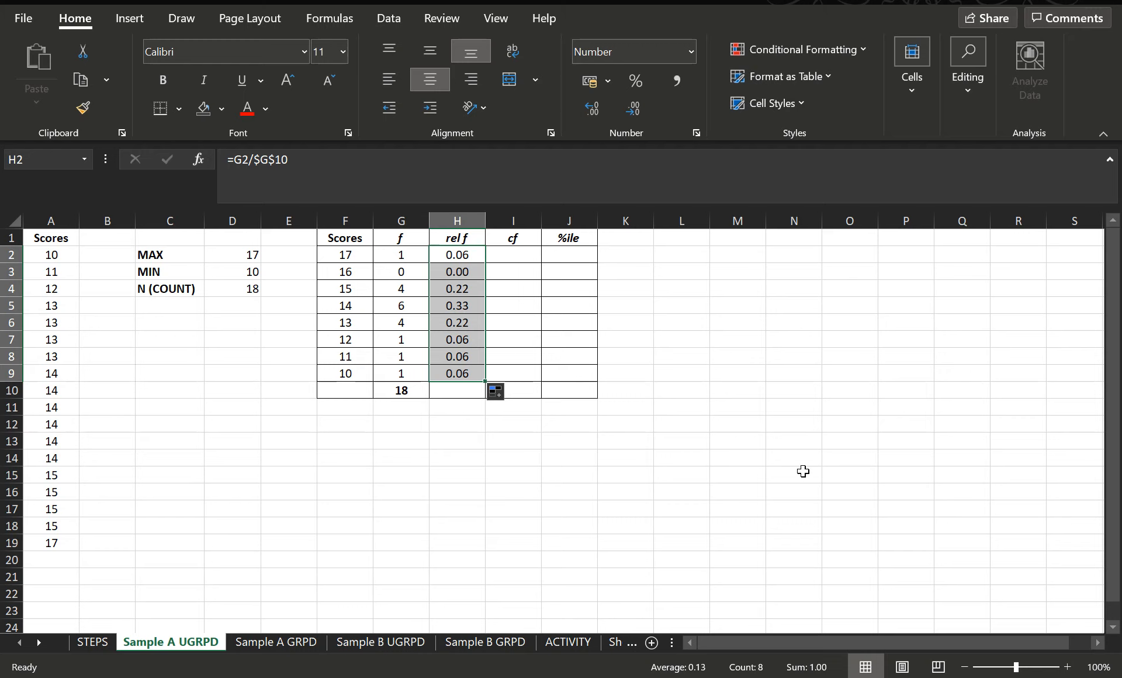
Step: Total the relative frequencies in H10 with AutoSum
{"action": "left_click", "coordinate": [459, 390]}
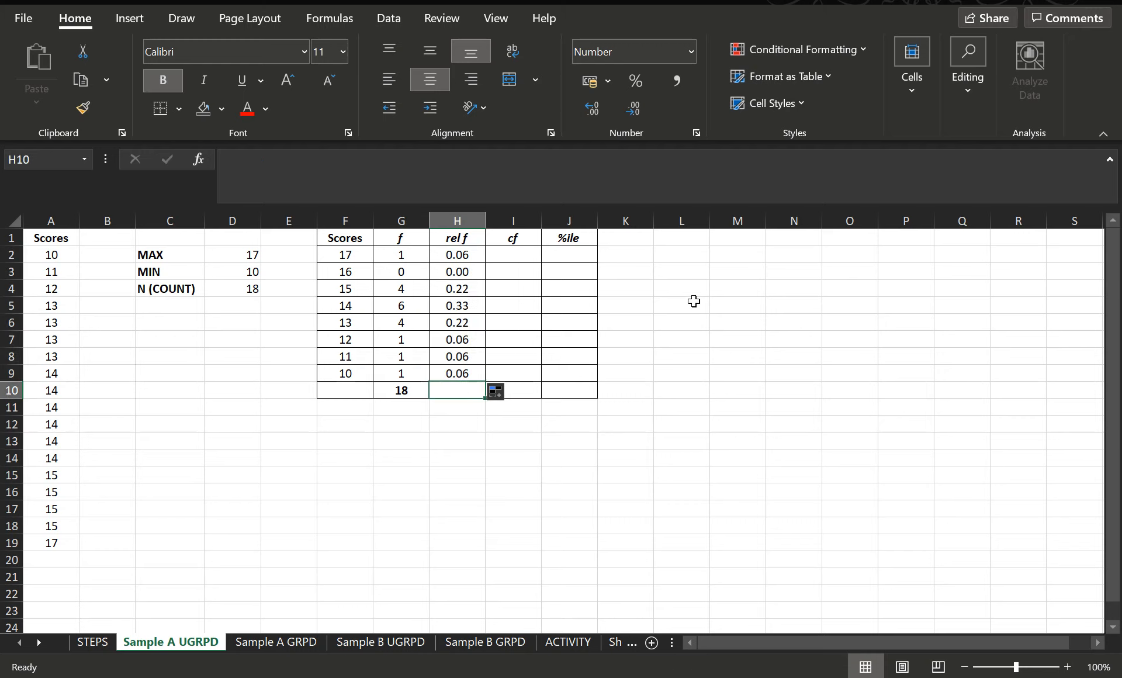
{"action": "left_click", "coordinate": [967, 56]}
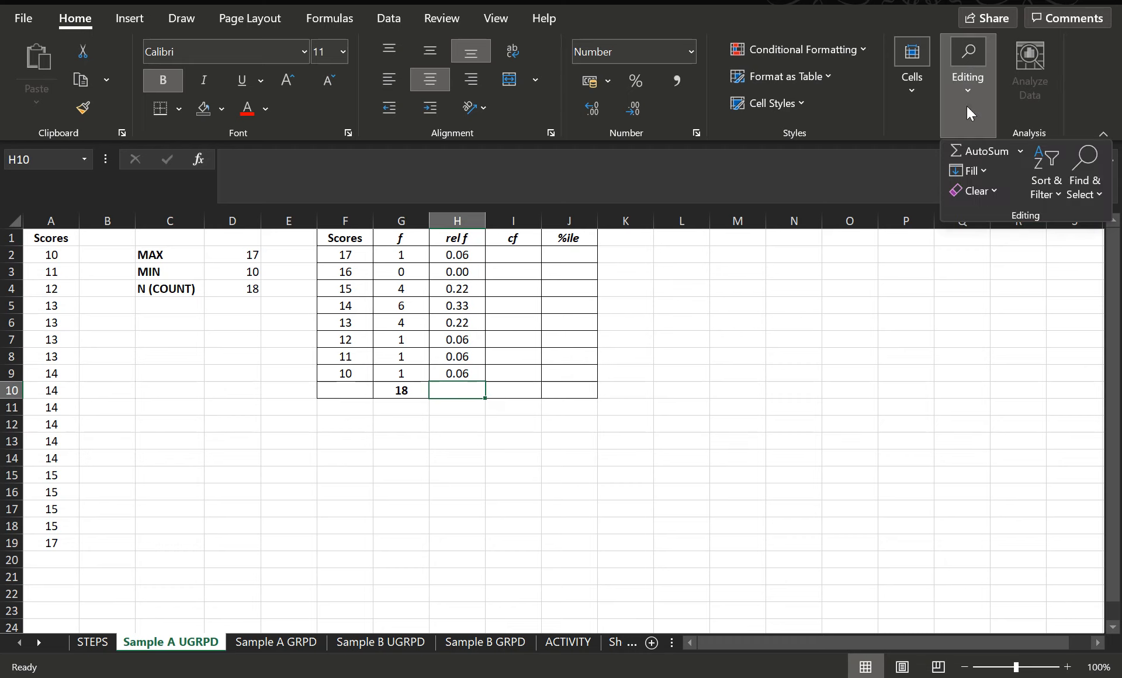
{"action": "left_click", "coordinate": [969, 149]}
{"action": "key", "text": "Return"}
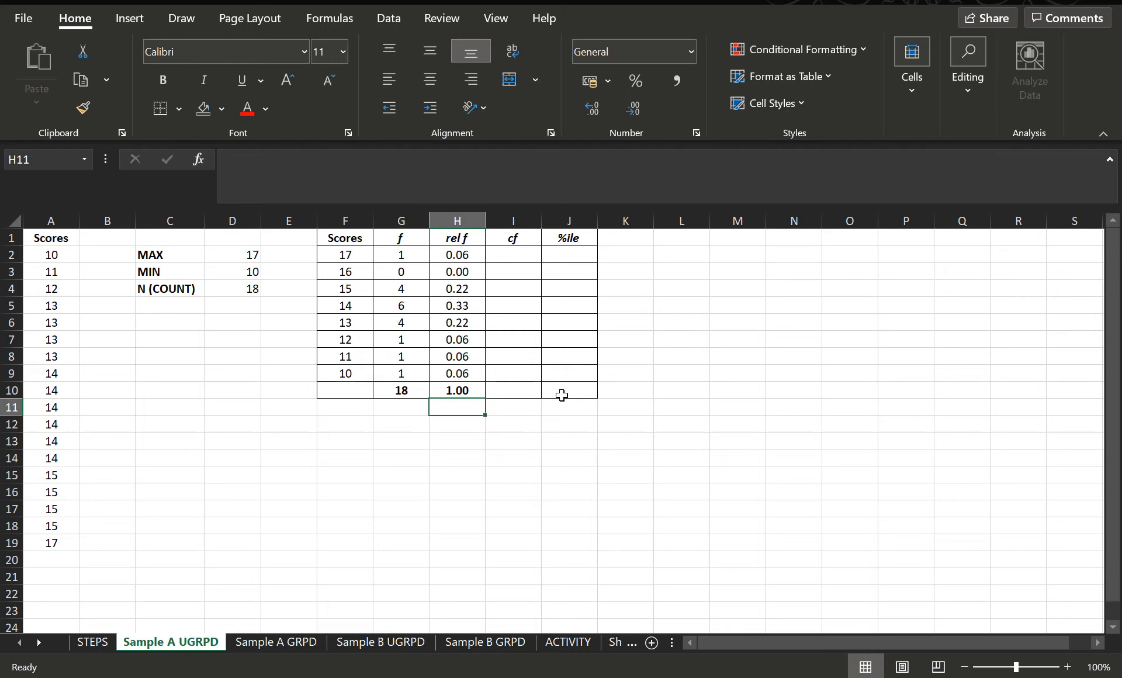
Step: Enter 1 as the cumulative frequency for the lowest score in I9
{"action": "left_click", "coordinate": [409, 377]}
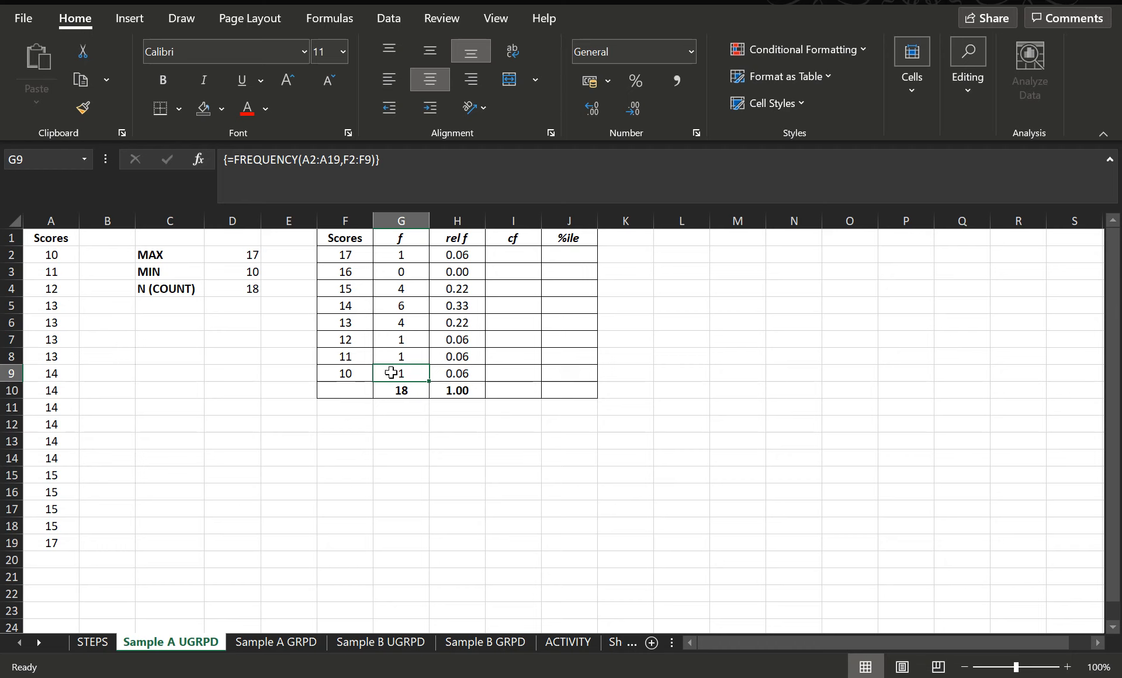
{"action": "left_click", "coordinate": [521, 375]}
{"action": "type", "text": "1"}
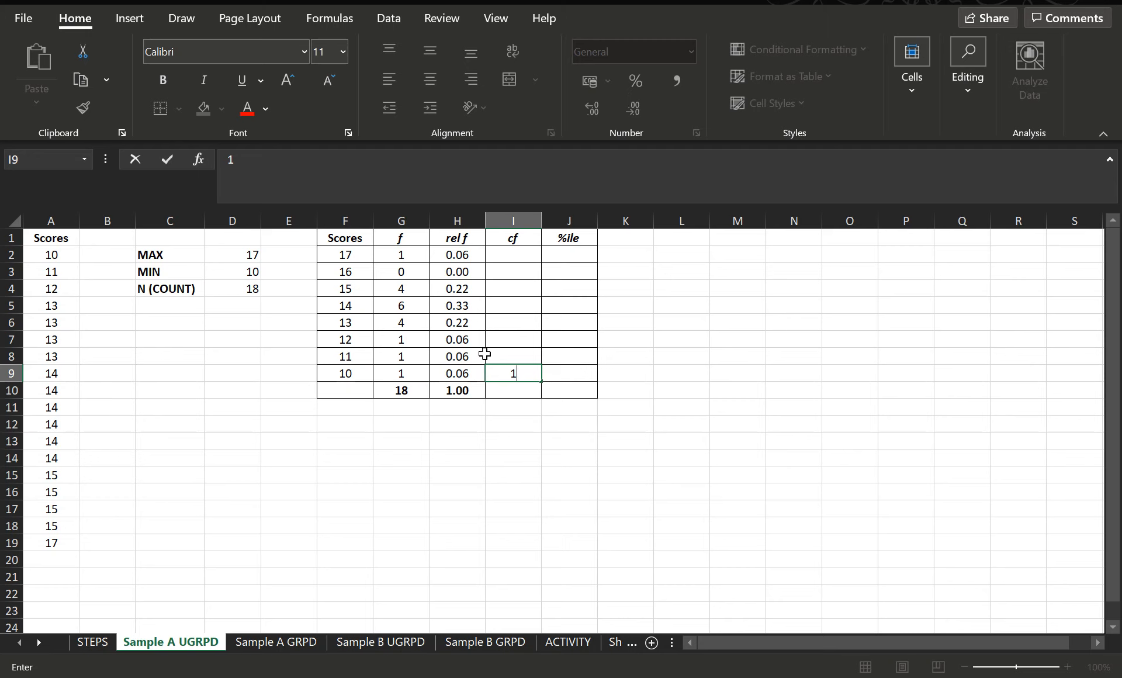
{"action": "left_click", "coordinate": [513, 357]}
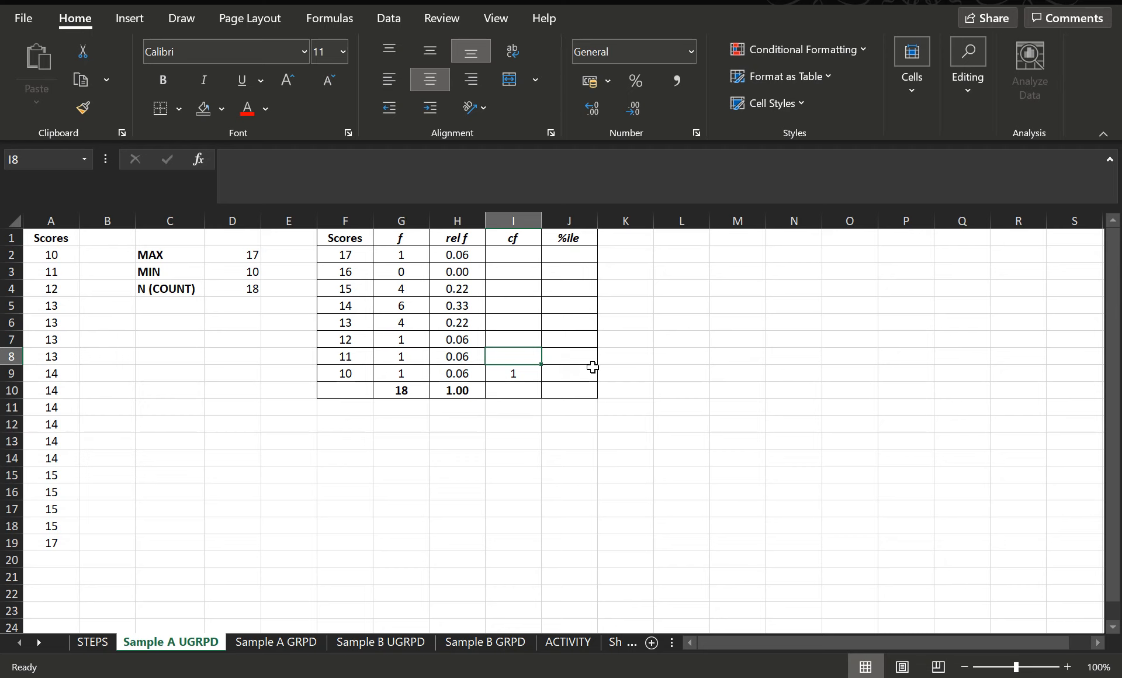
Step: Enter the formula =I9+G8 in I8 to add the next frequency to the cumulative total
{"action": "type", "text": "="}
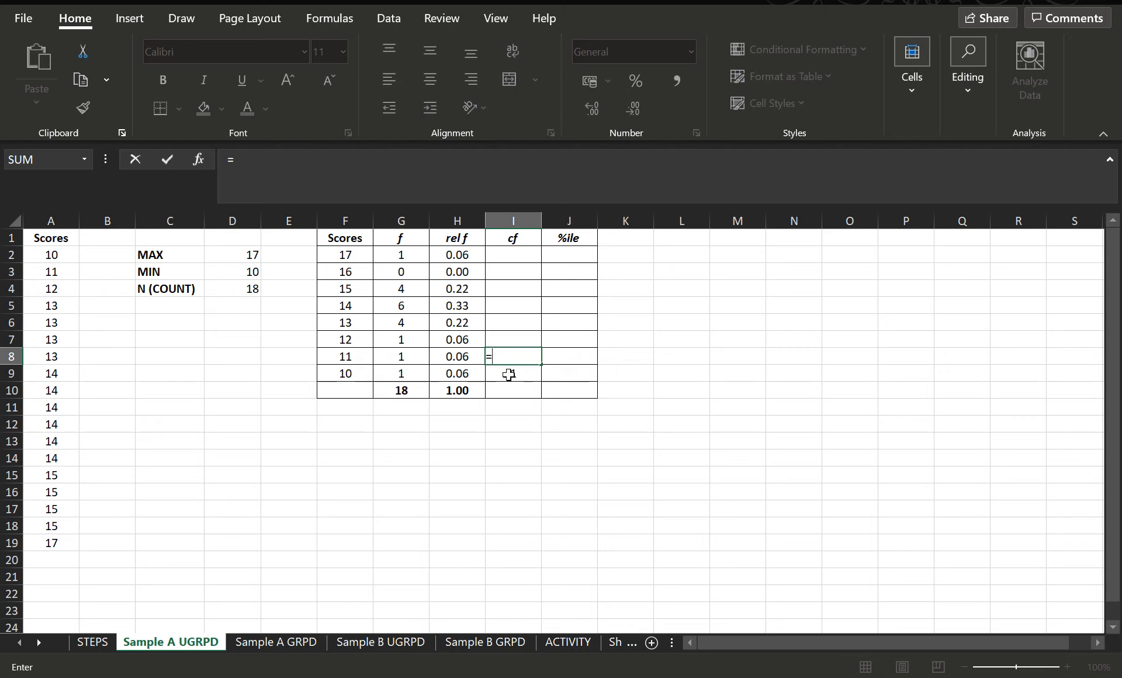
{"action": "left_click", "coordinate": [509, 374]}
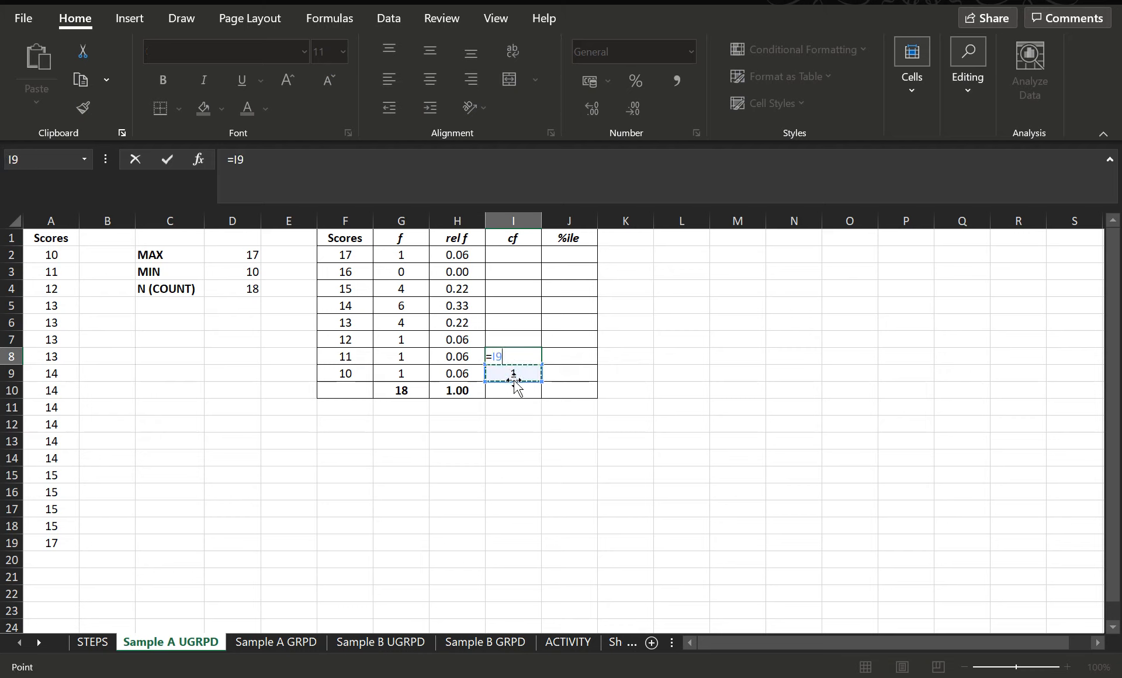
{"action": "type", "text": "+"}
{"action": "left_click", "coordinate": [399, 356]}
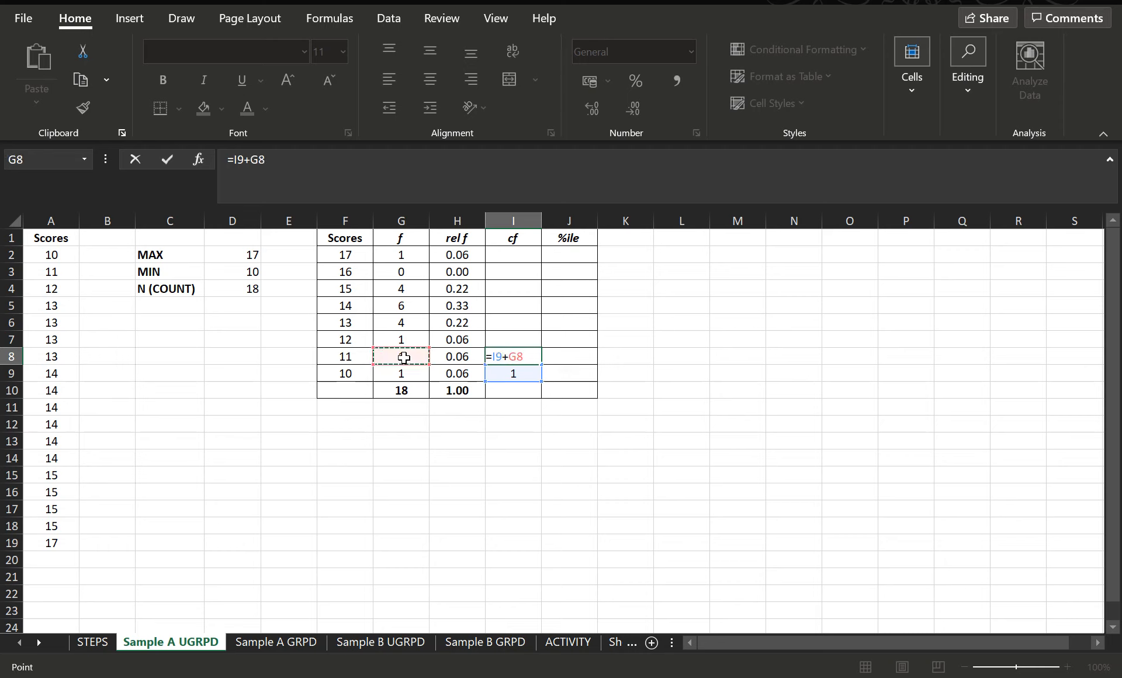
{"action": "key", "text": "Return"}
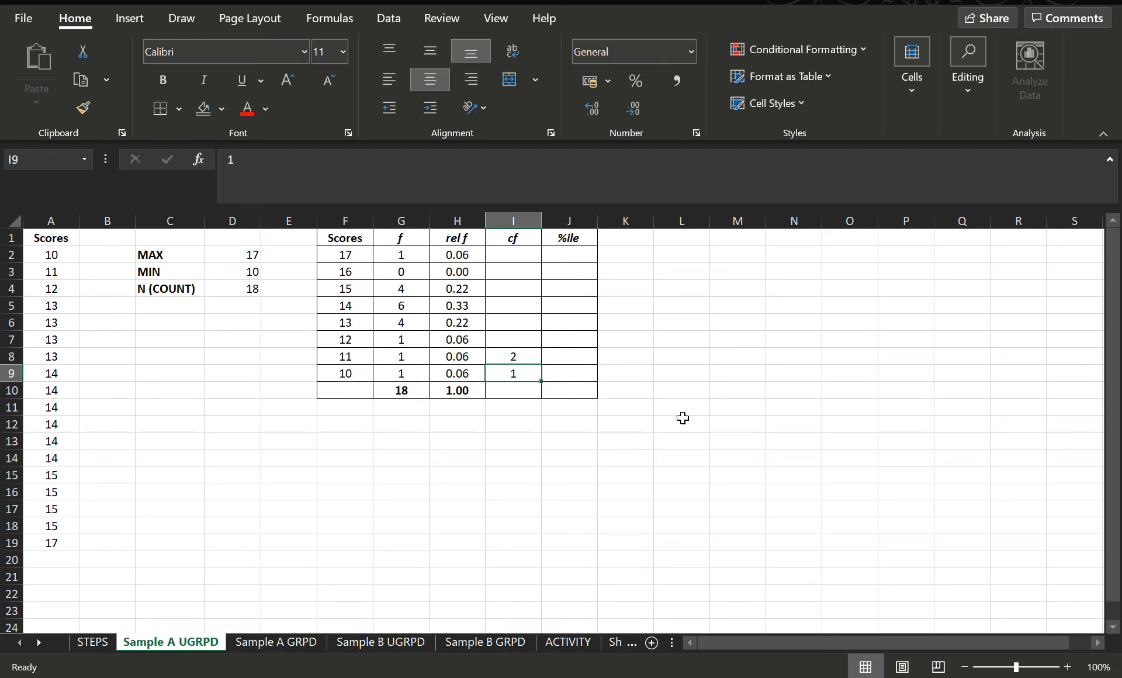
Step: Enter the formula =I8+G7 in I7 for the next cumulative frequency
{"action": "left_click", "coordinate": [521, 344]}
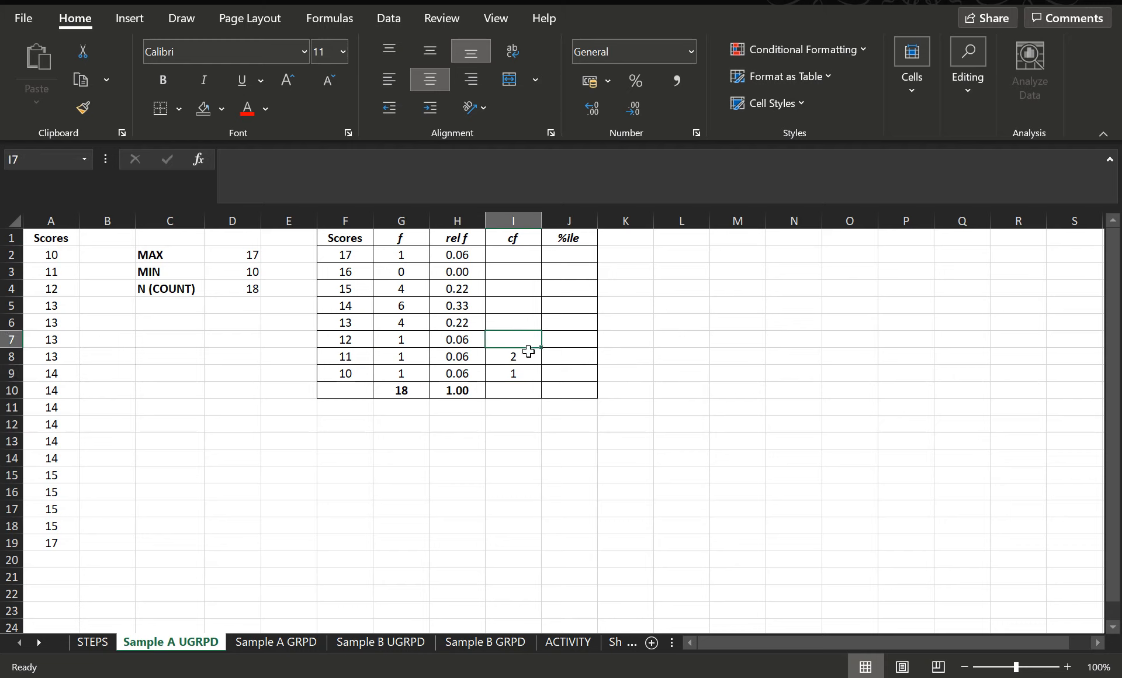
{"action": "left_click", "coordinate": [513, 357]}
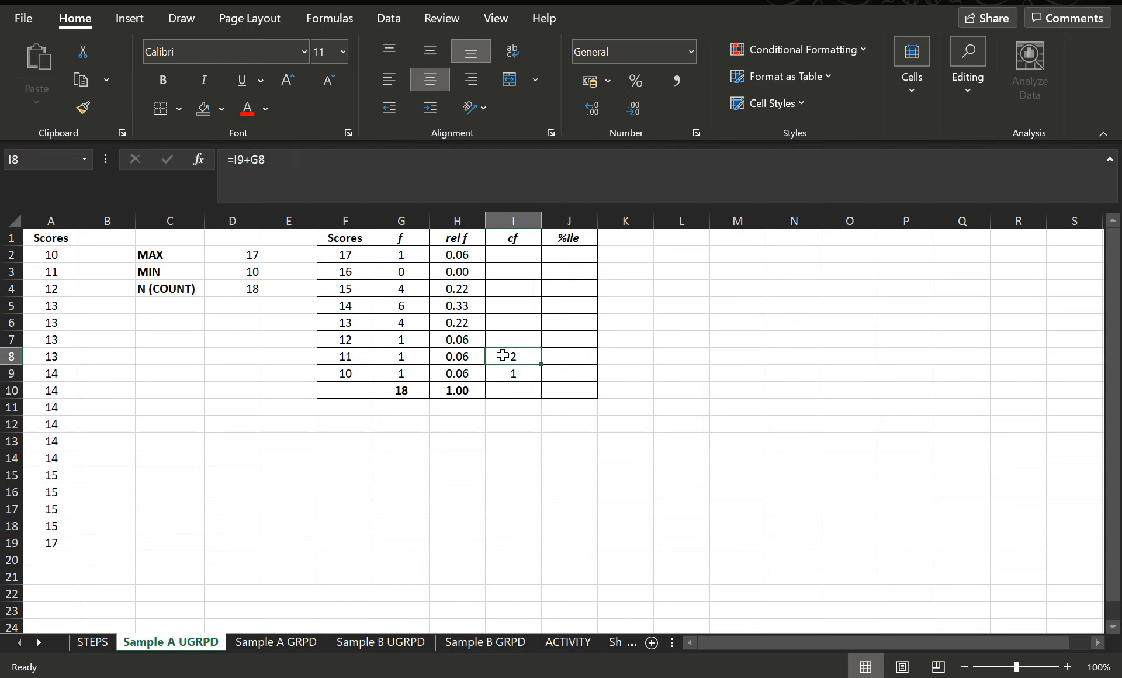
{"action": "left_click", "coordinate": [514, 337]}
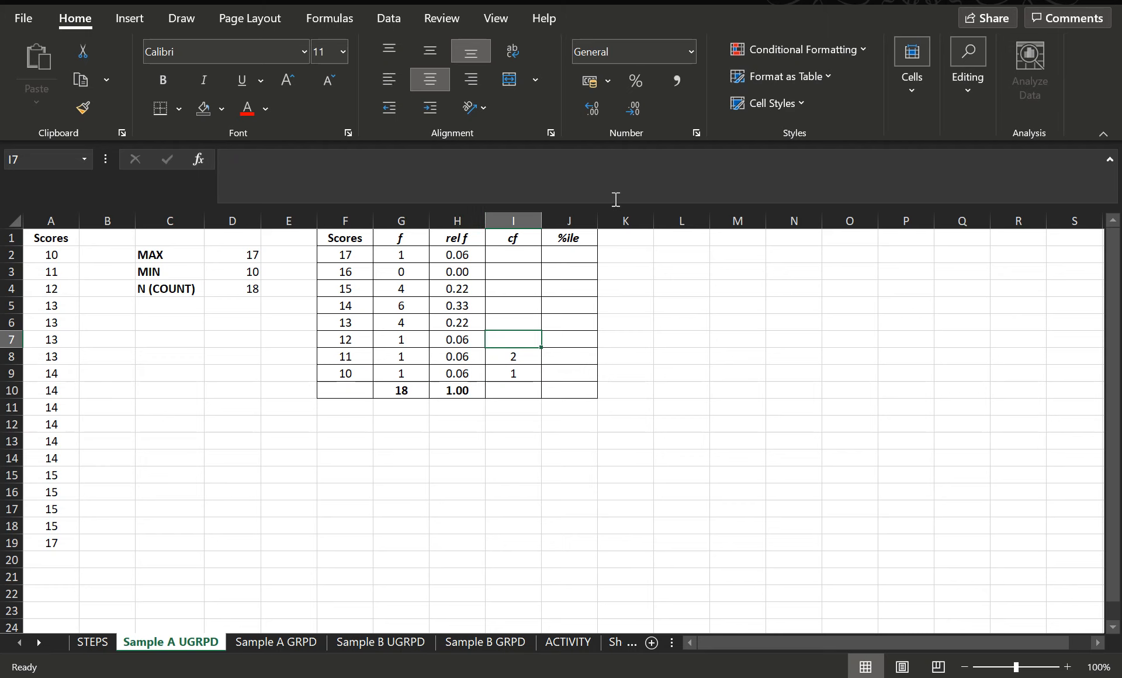
{"action": "type", "text": "="}
{"action": "left_click", "coordinate": [510, 356]}
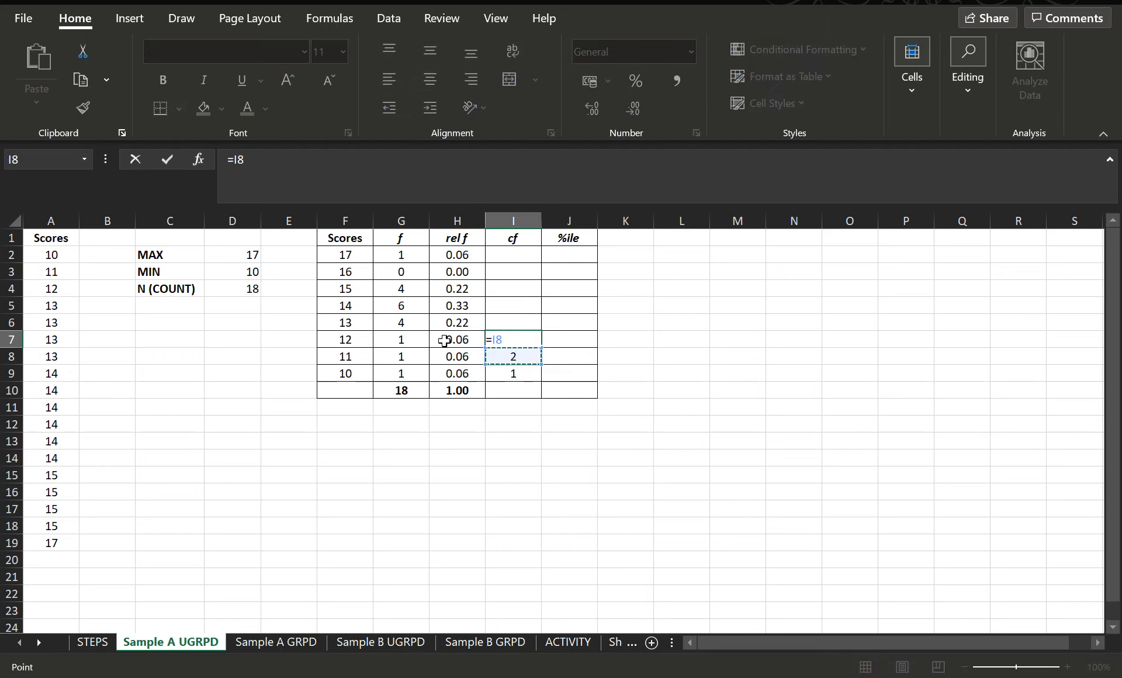
{"action": "type", "text": "+"}
{"action": "left_click", "coordinate": [407, 340]}
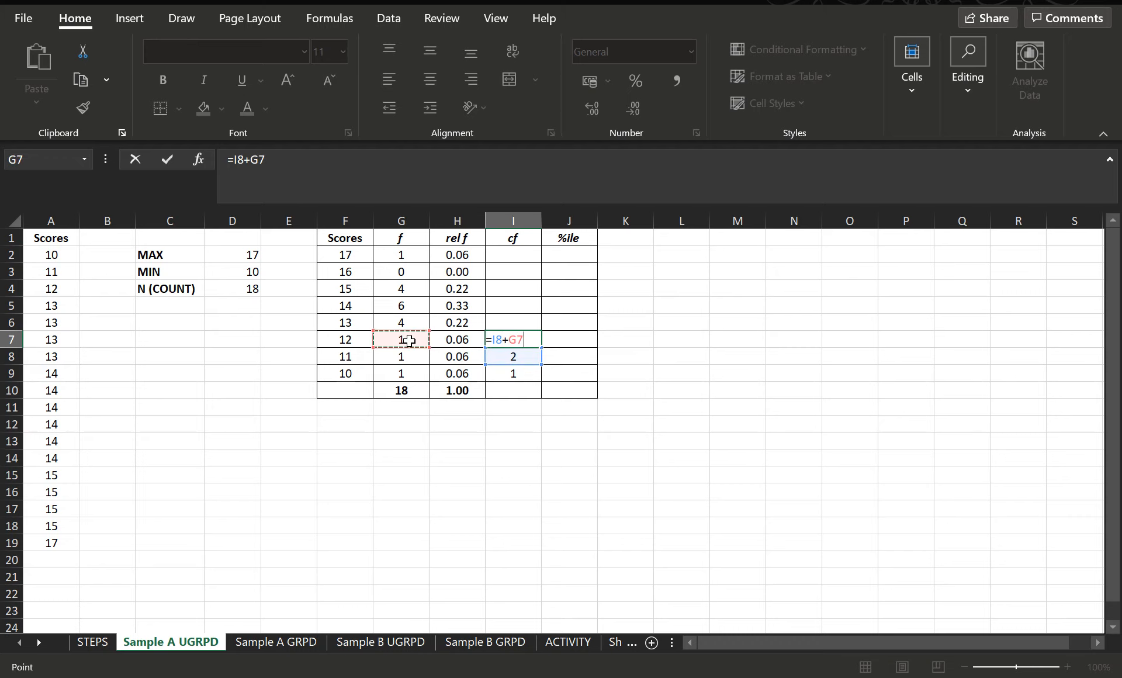
{"action": "key", "text": "Return"}
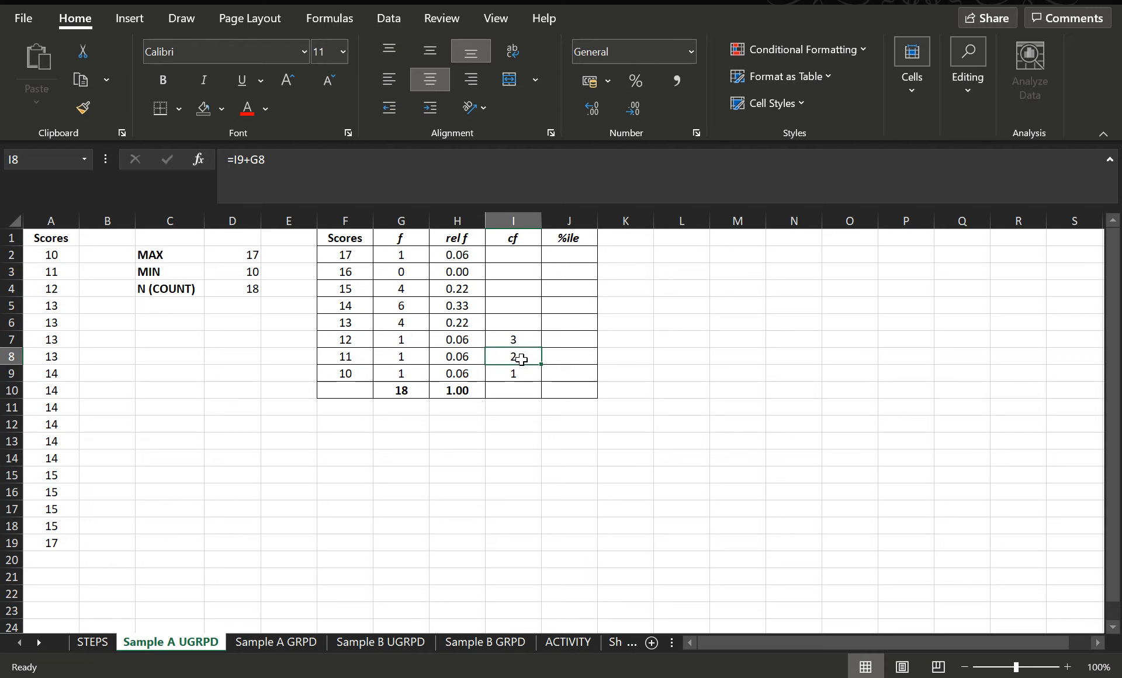
Step: Review the cumulative frequency formulas in I7 to I9 against the frequencies in column G
{"action": "left_click_drag", "start_coordinate": [522, 359], "coordinate": [525, 343]}
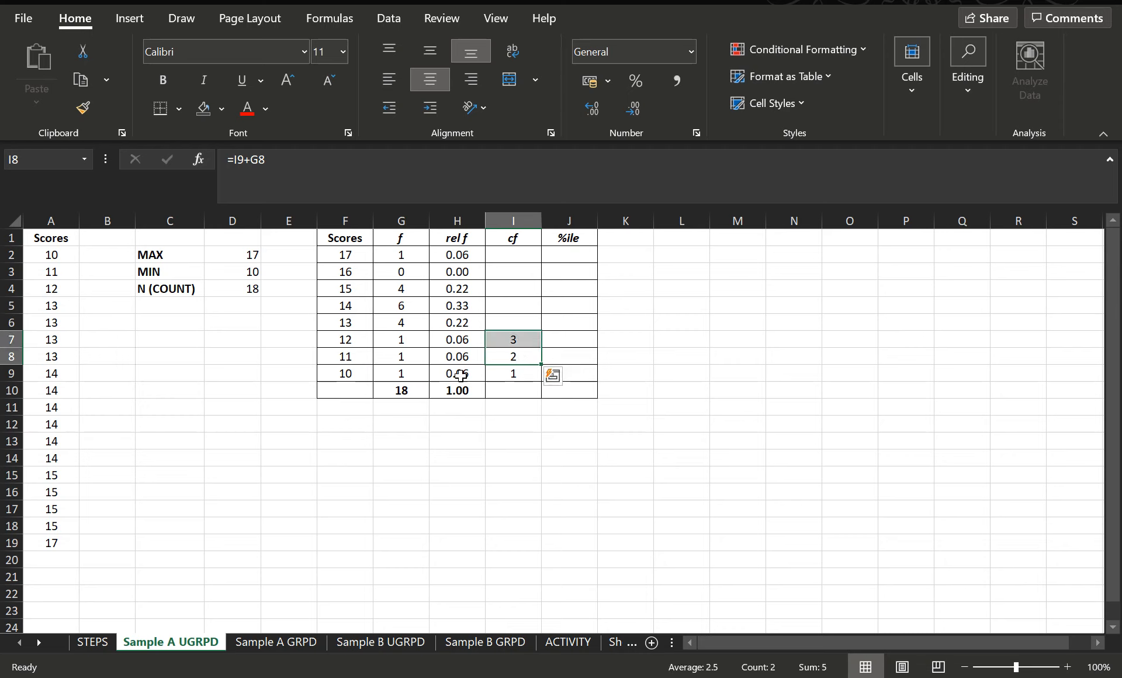
{"action": "left_click", "coordinate": [704, 356]}
{"action": "left_click_drag", "start_coordinate": [519, 356], "coordinate": [518, 342]}
{"action": "left_click", "coordinate": [509, 373]}
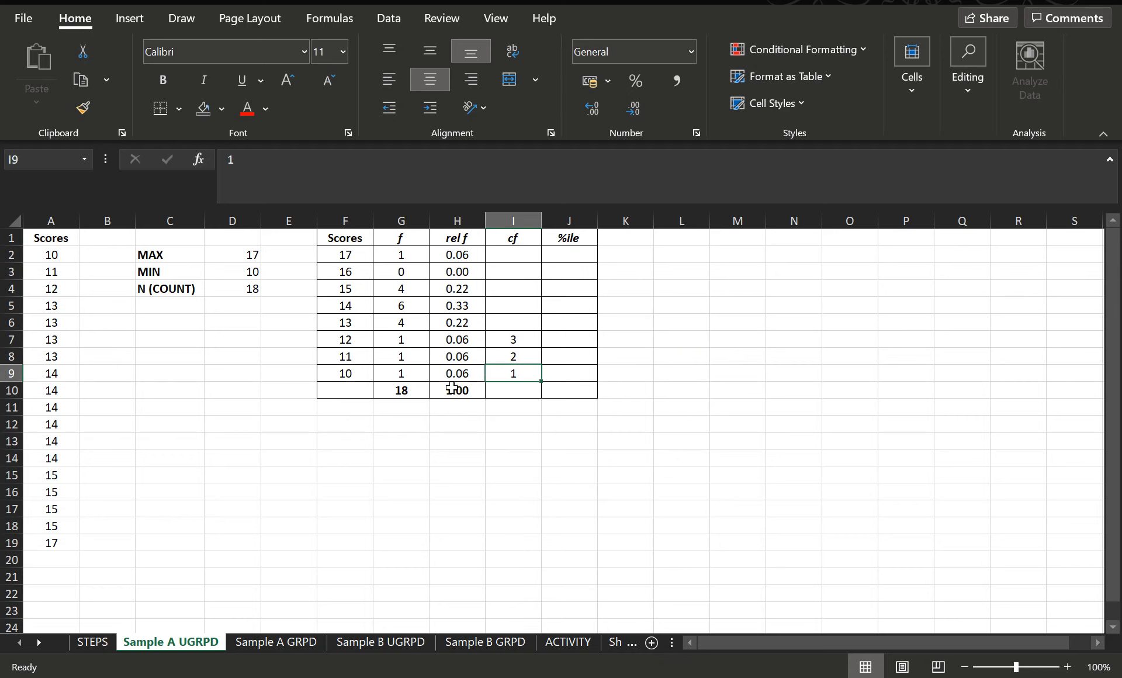
{"action": "left_click", "coordinate": [394, 375]}
{"action": "left_click", "coordinate": [514, 375]}
{"action": "left_click", "coordinate": [377, 374]}
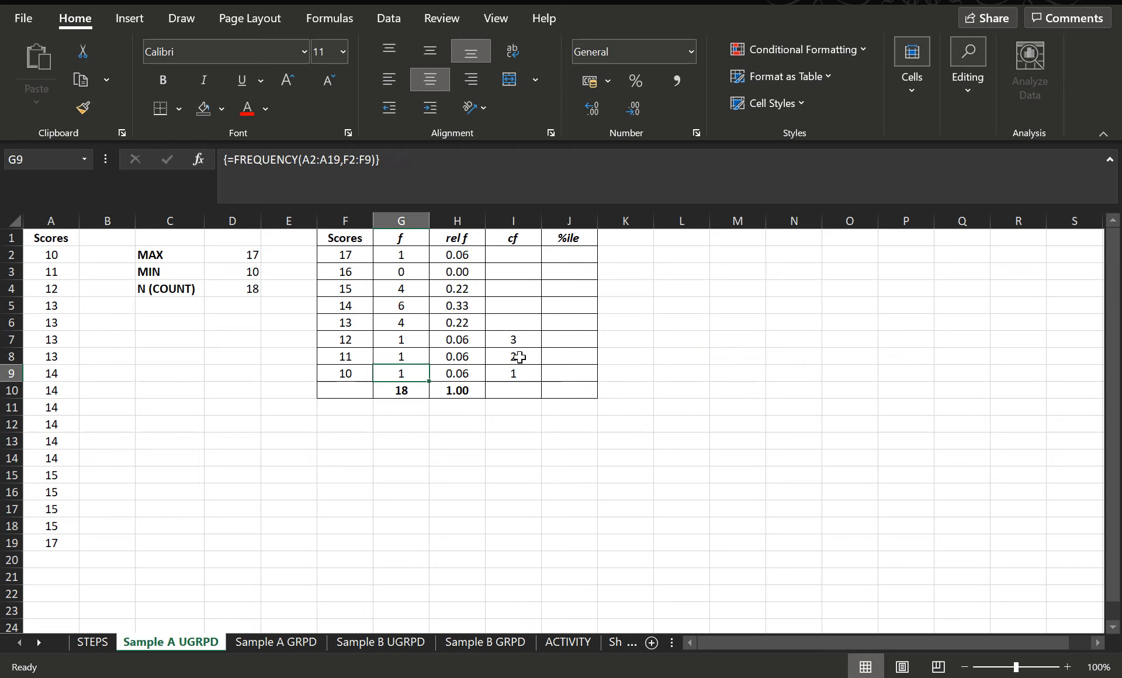
{"action": "left_click", "coordinate": [516, 357]}
{"action": "left_click", "coordinate": [525, 339]}
{"action": "left_click", "coordinate": [520, 357]}
{"action": "left_click", "coordinate": [525, 342]}
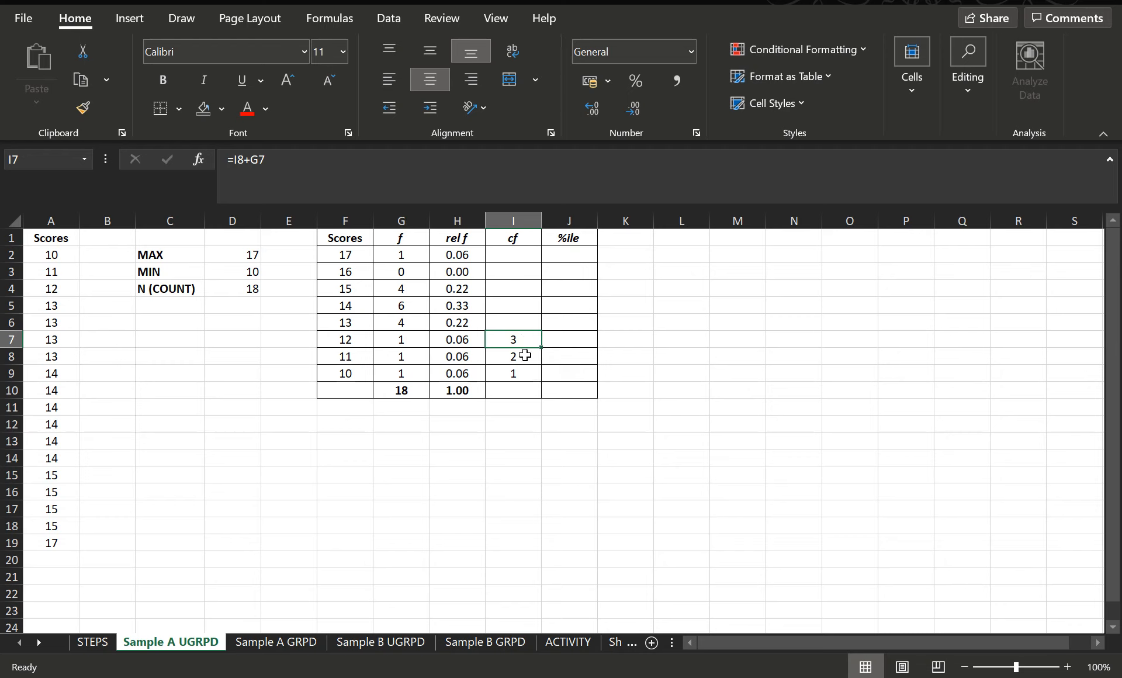
Step: Fill the cumulative frequency formula up column I through I2, then check the formulas in the filled cells
{"action": "left_click_drag", "start_coordinate": [525, 357], "coordinate": [510, 255]}
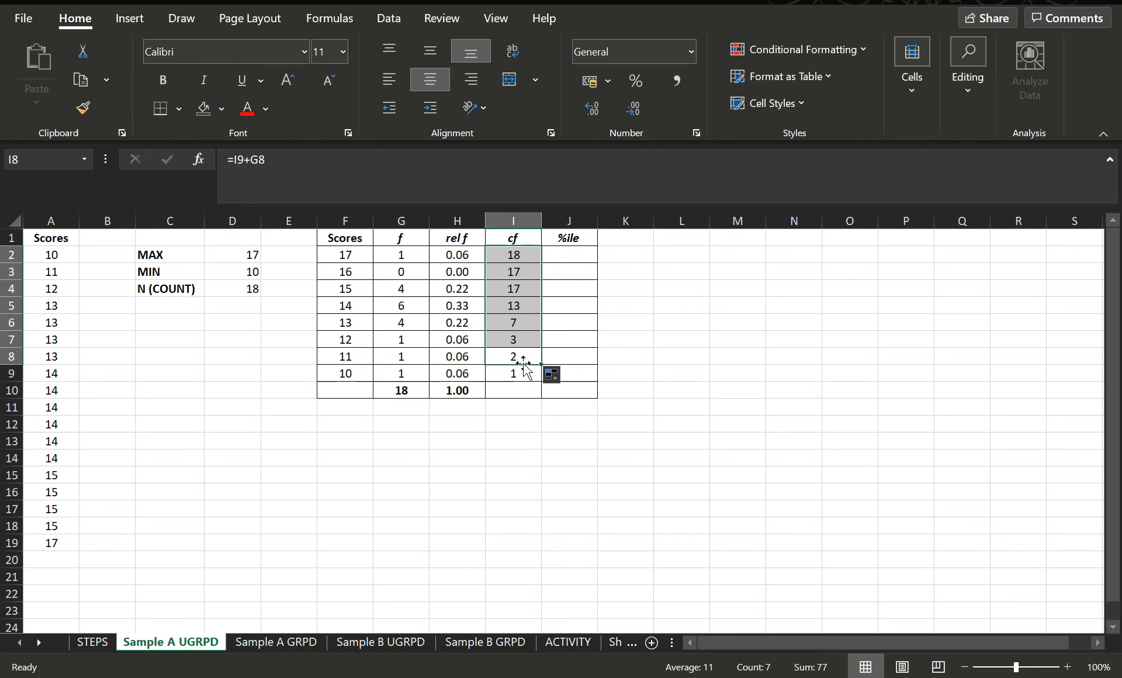
{"action": "left_click", "coordinate": [516, 328]}
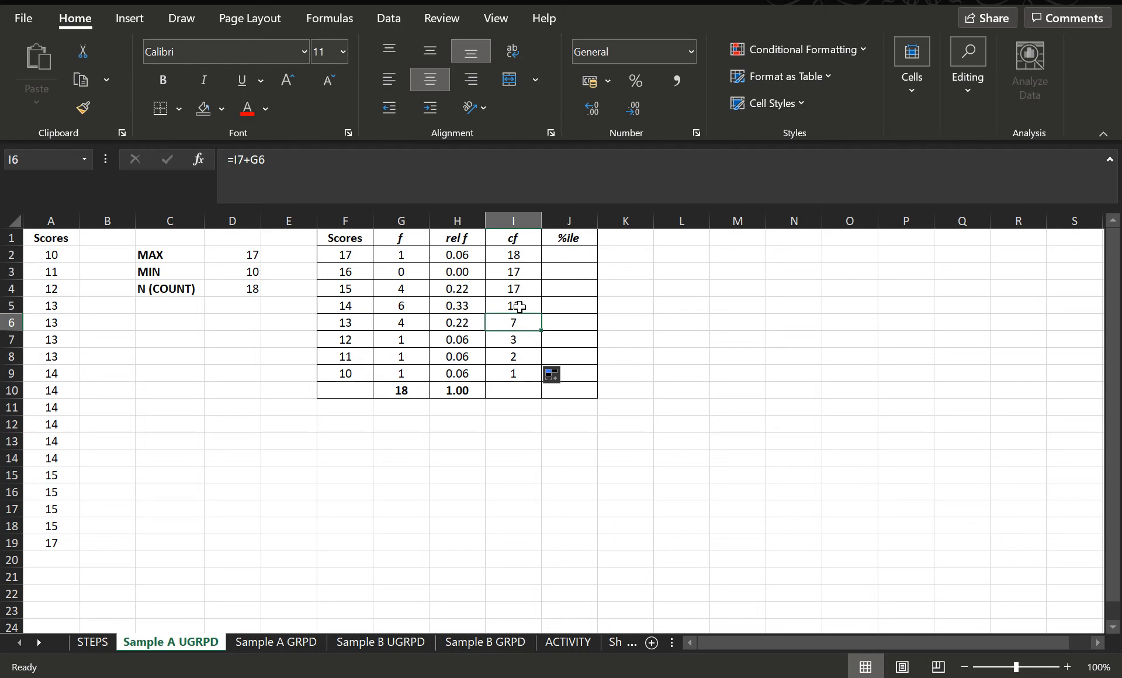
{"action": "left_click", "coordinate": [519, 307]}
{"action": "left_click", "coordinate": [411, 296]}
{"action": "left_click", "coordinate": [525, 290]}
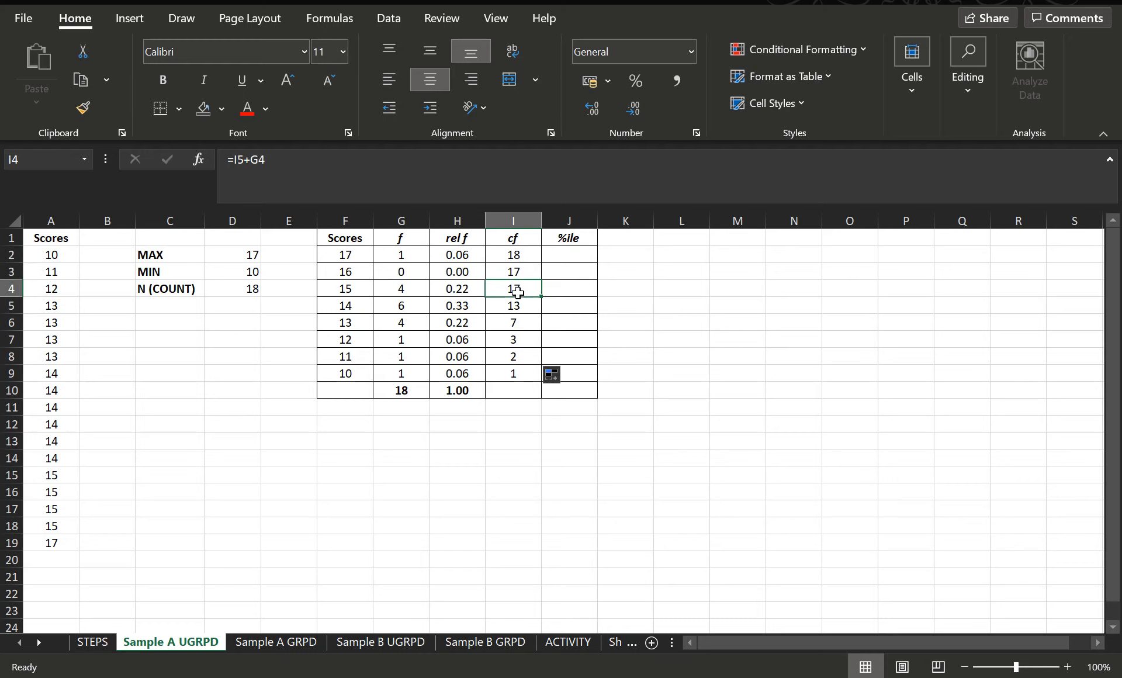
{"action": "left_click", "coordinate": [510, 272]}
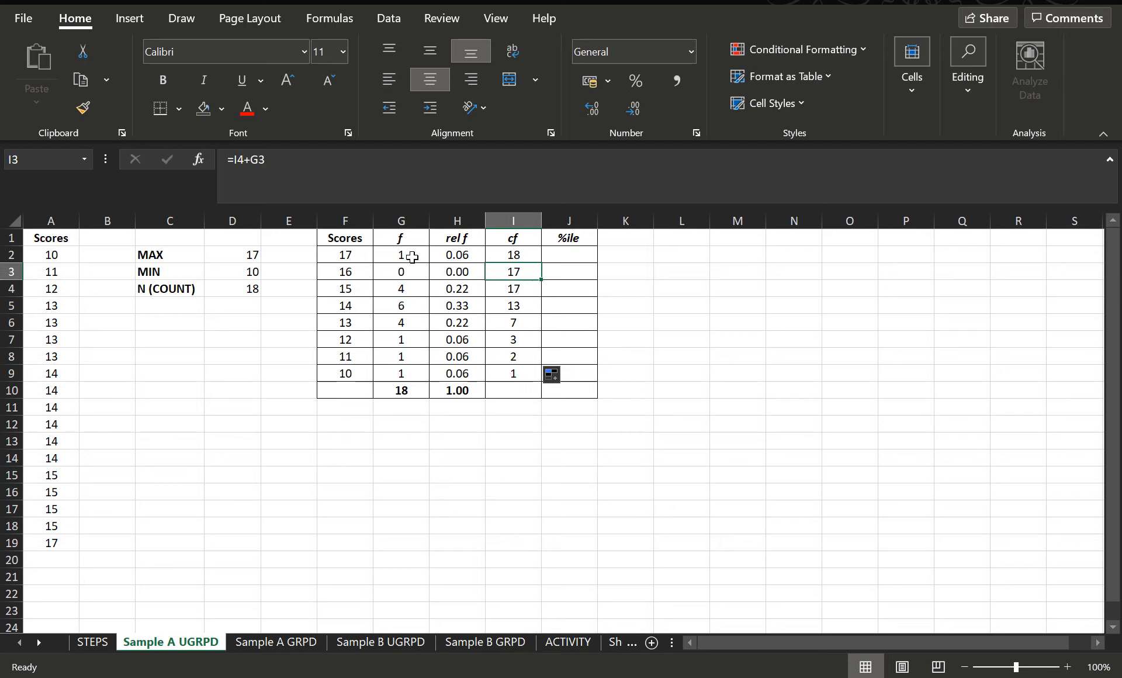
{"action": "left_click", "coordinate": [537, 253]}
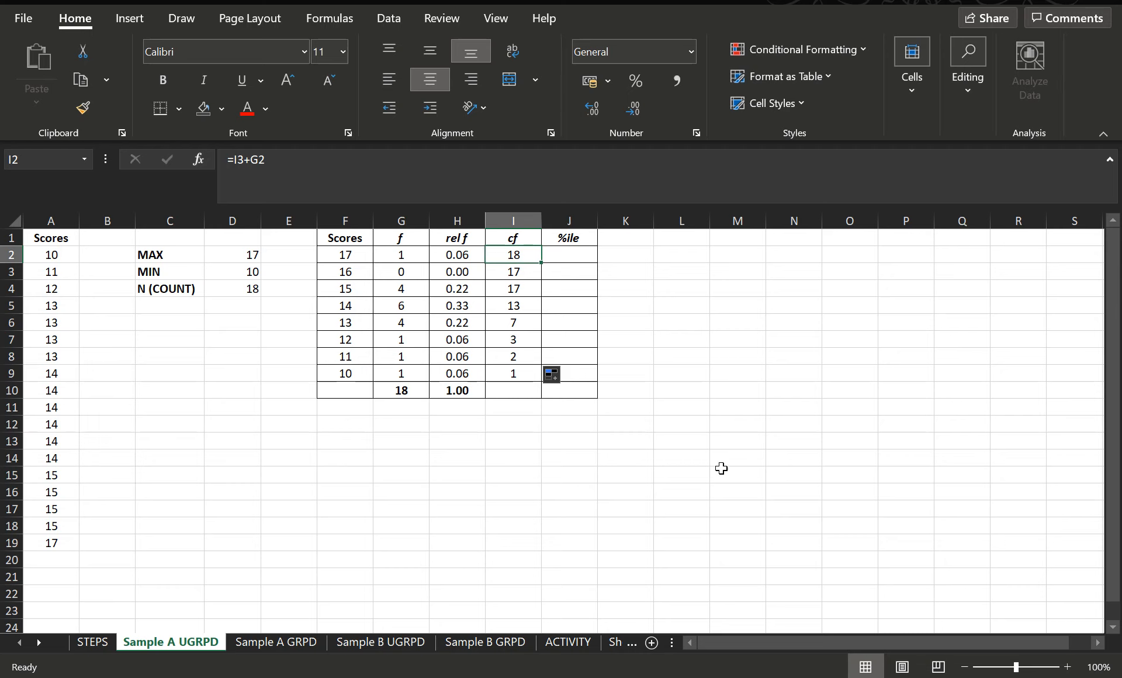
Step: Enter the percentile rank formula =I2/$G$10*100 in J2
{"action": "left_click", "coordinate": [575, 256]}
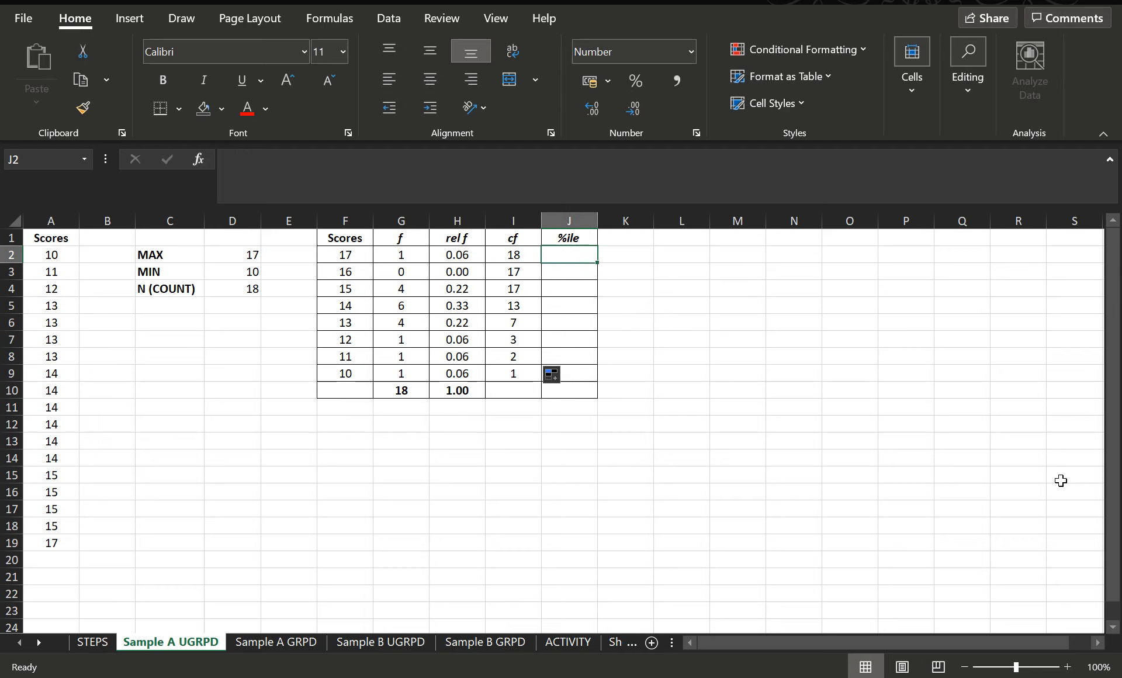
{"action": "type", "text": "="}
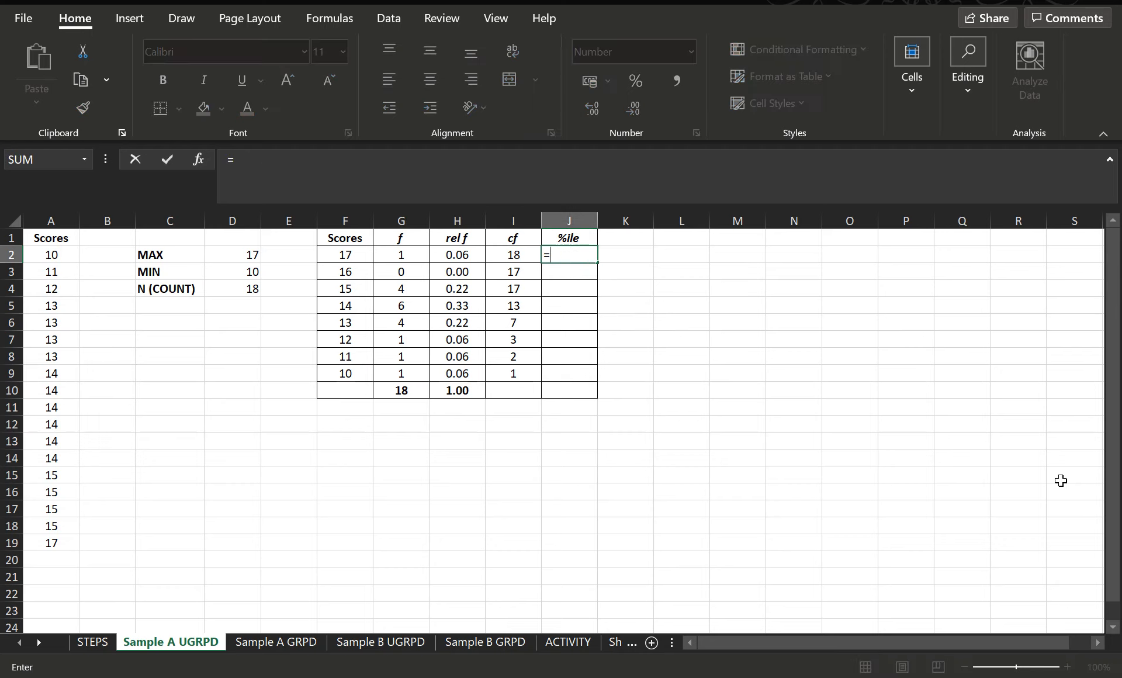
{"action": "left_click", "coordinate": [514, 256]}
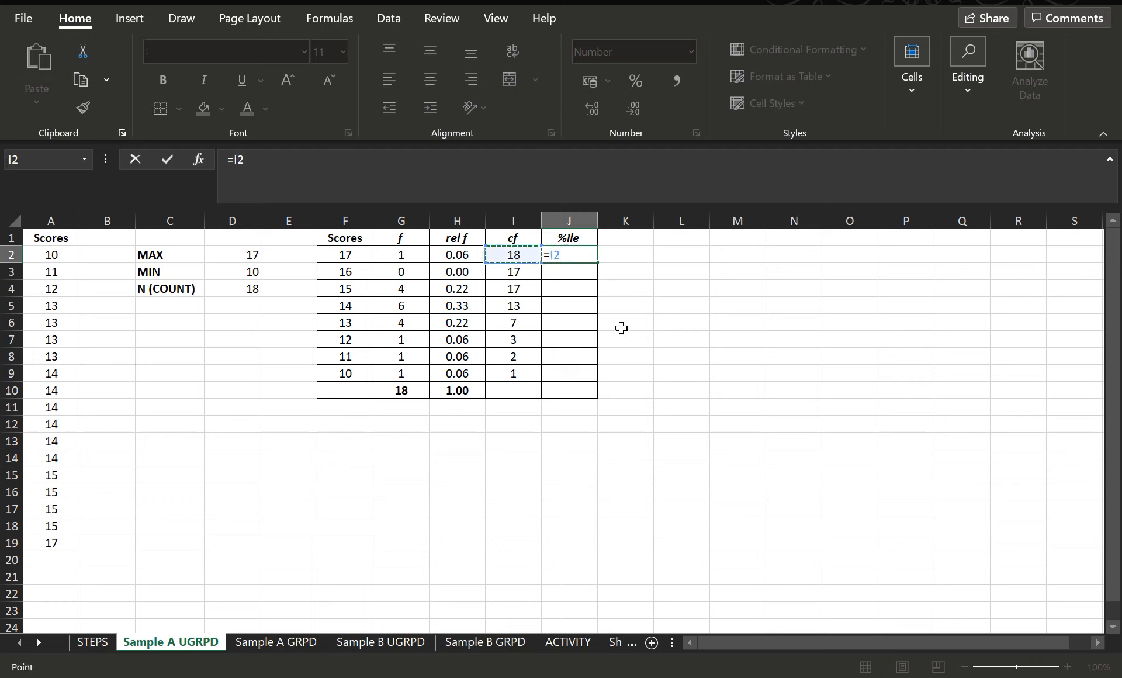
{"action": "type", "text": "/"}
{"action": "left_click", "coordinate": [409, 393]}
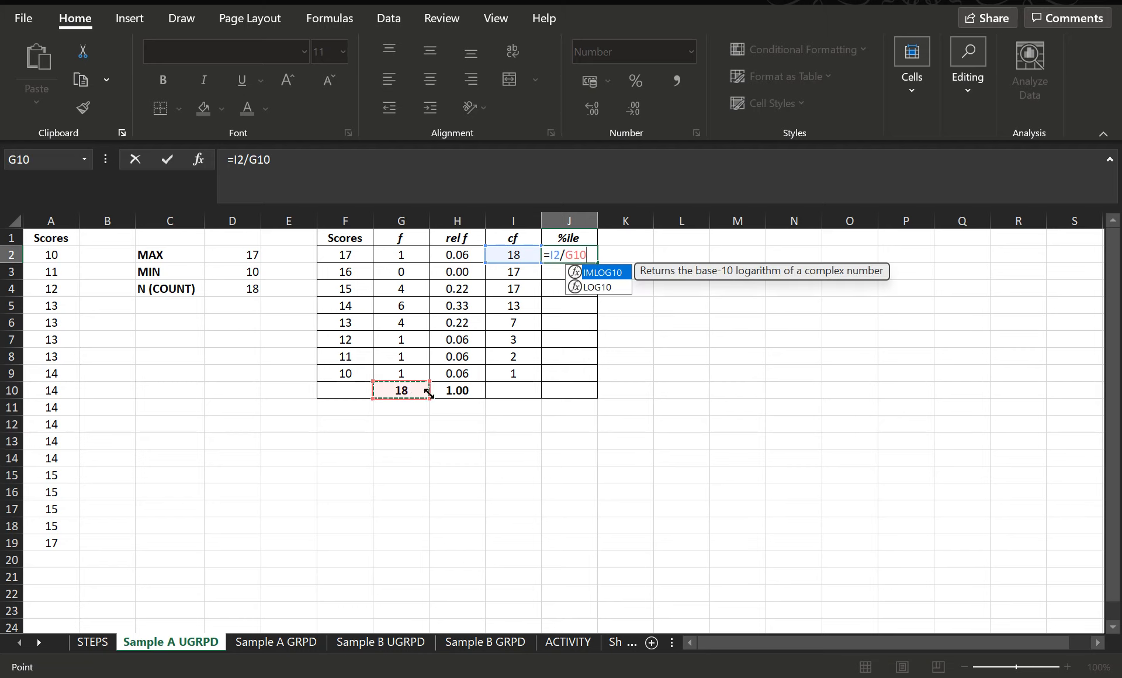
{"action": "left_click", "coordinate": [566, 255]}
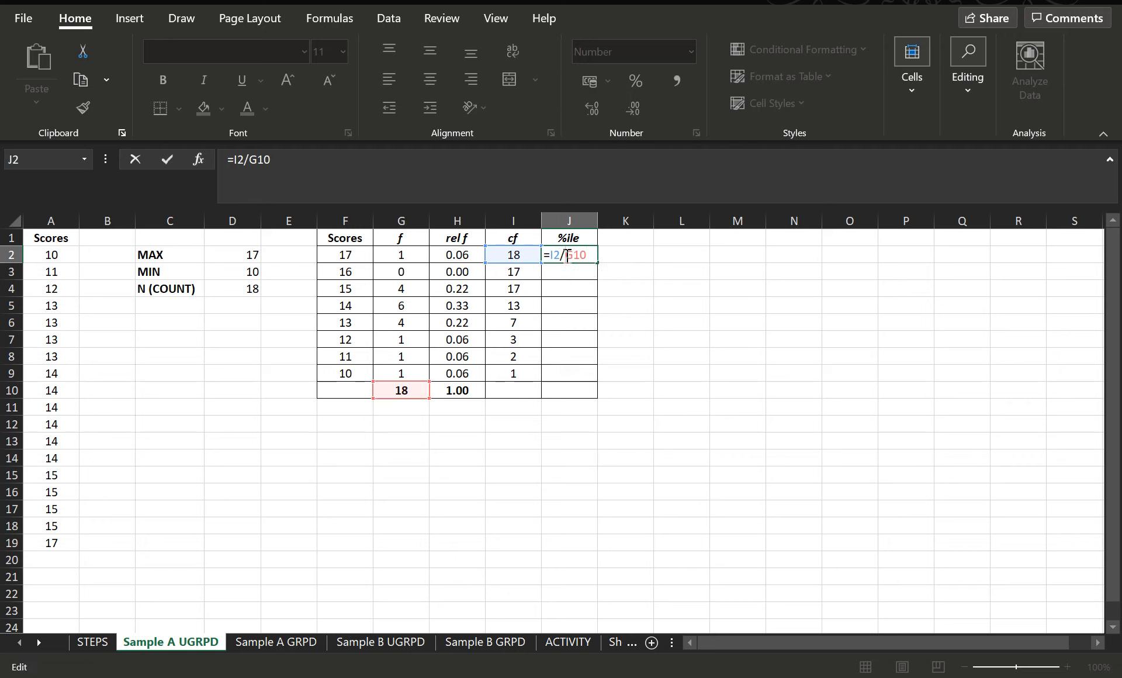
{"action": "type", "text": "$G$10*100"}
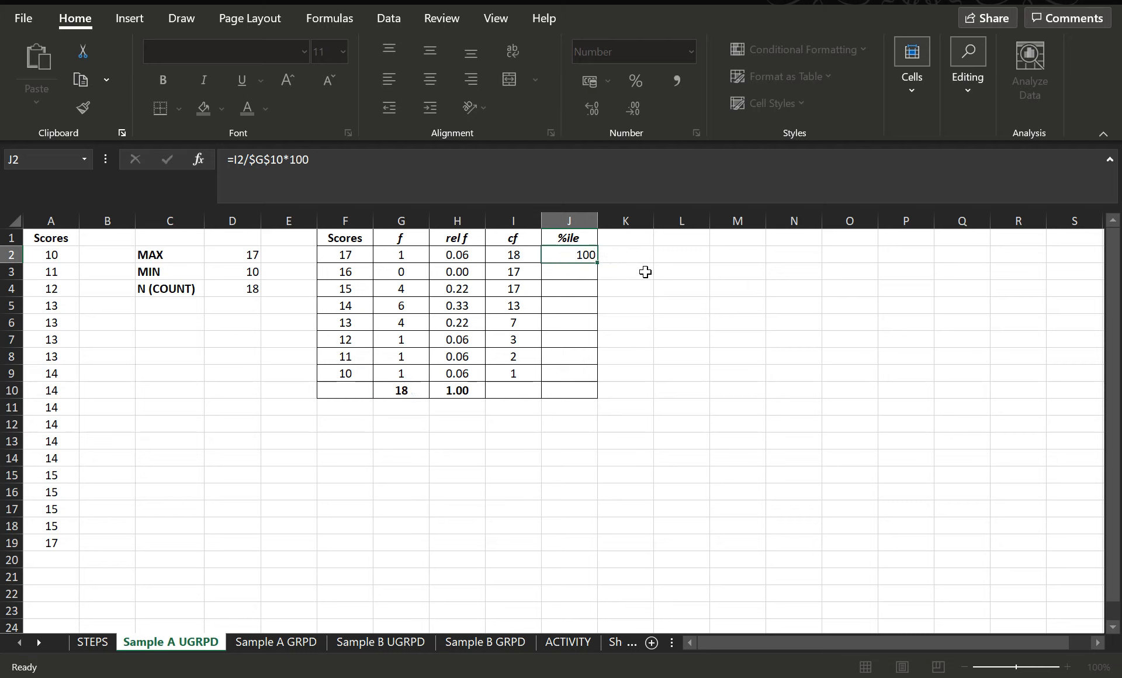
{"action": "key", "text": "Return"}
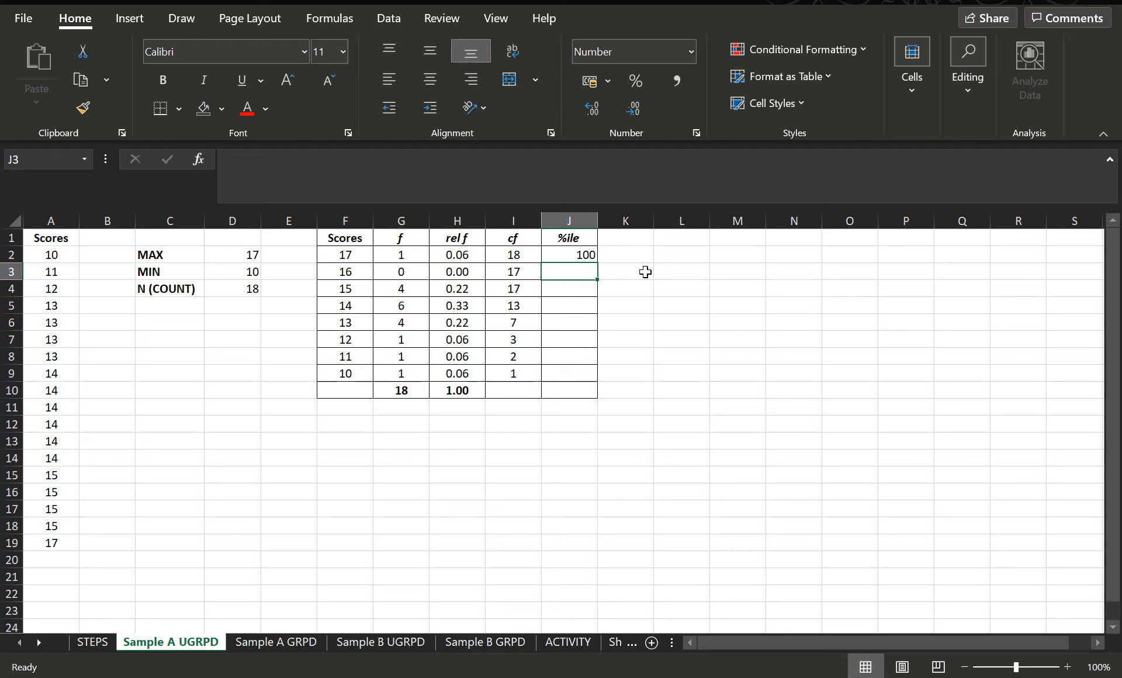
Step: Fill the percentile rank formula down from J2 to J9 and review the copied formulas
{"action": "left_click", "coordinate": [583, 255]}
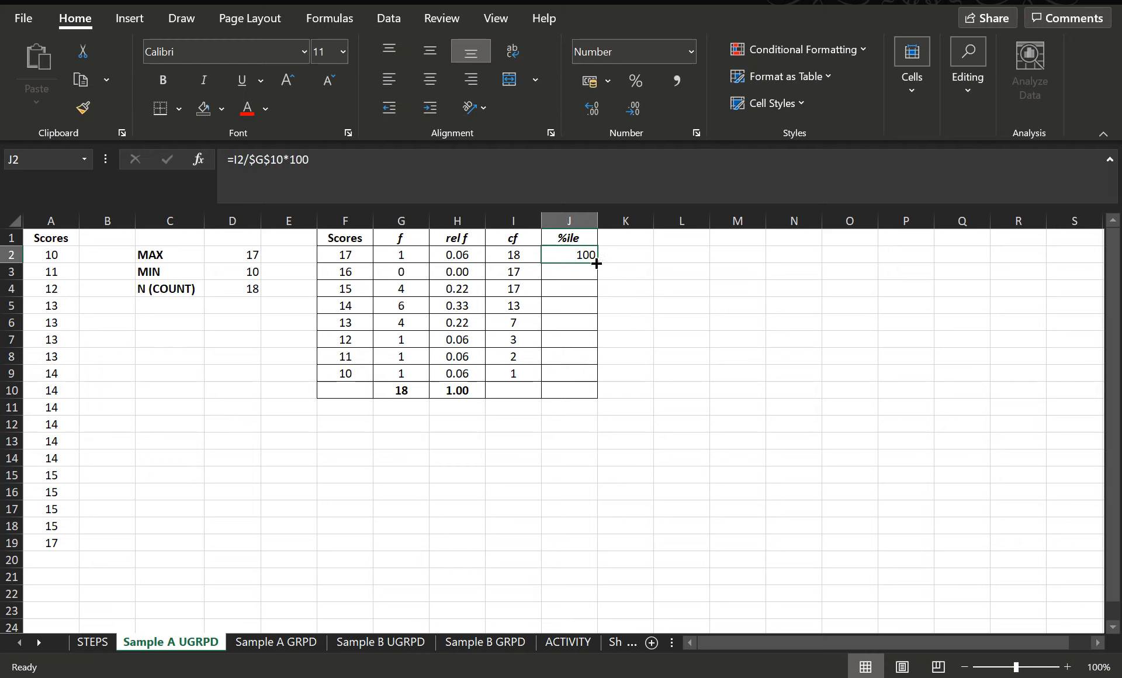
{"action": "double_click", "coordinate": [596, 263]}
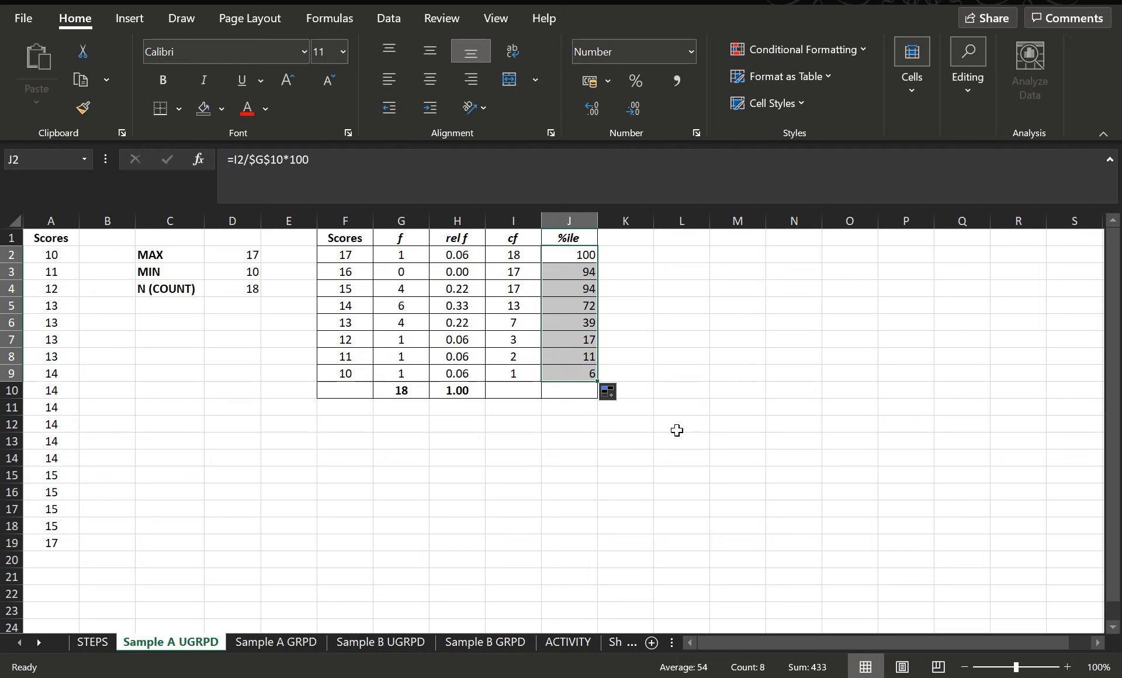
{"action": "left_click", "coordinate": [580, 373]}
{"action": "key", "text": "Up"}
{"action": "key", "text": "Up"}
{"action": "key", "text": "Up"}
{"action": "key", "text": "Up"}
{"action": "key", "text": "Up"}
{"action": "key", "text": "Up"}
{"action": "key", "text": "Up"}
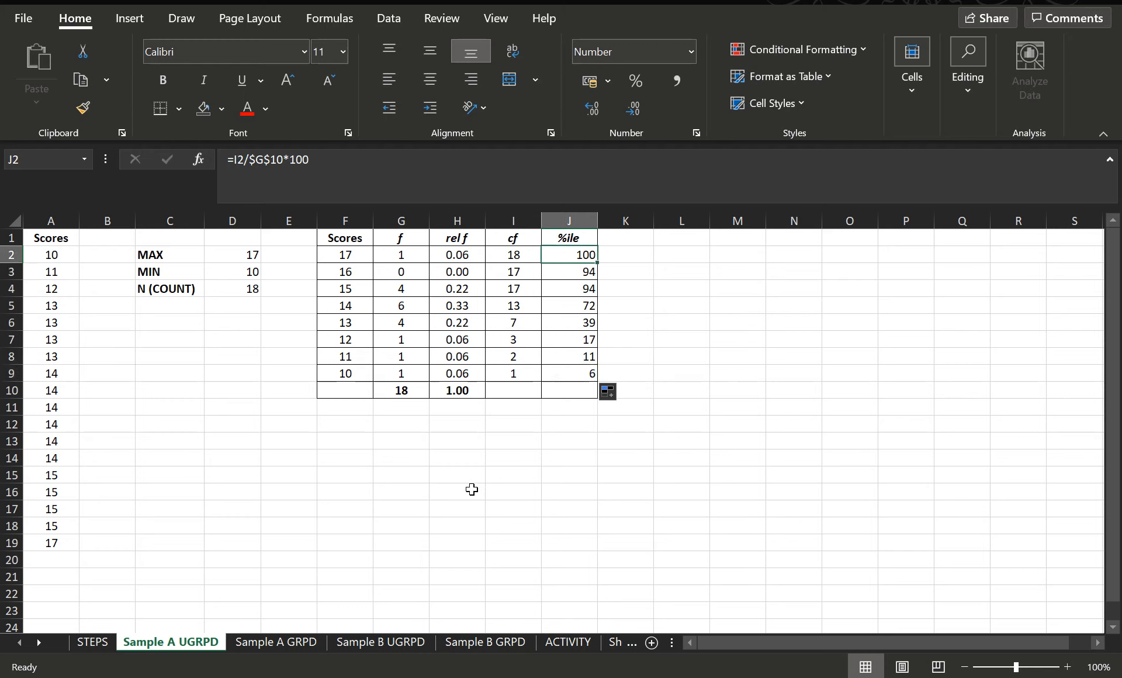